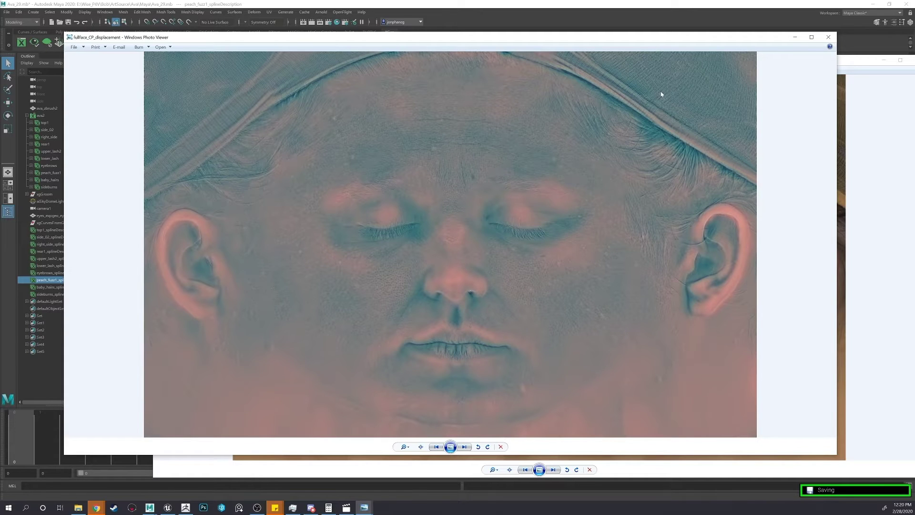
Step: Put away the displacement and albedo reference images and start a new scene without saving the current one
left_click(828, 36)
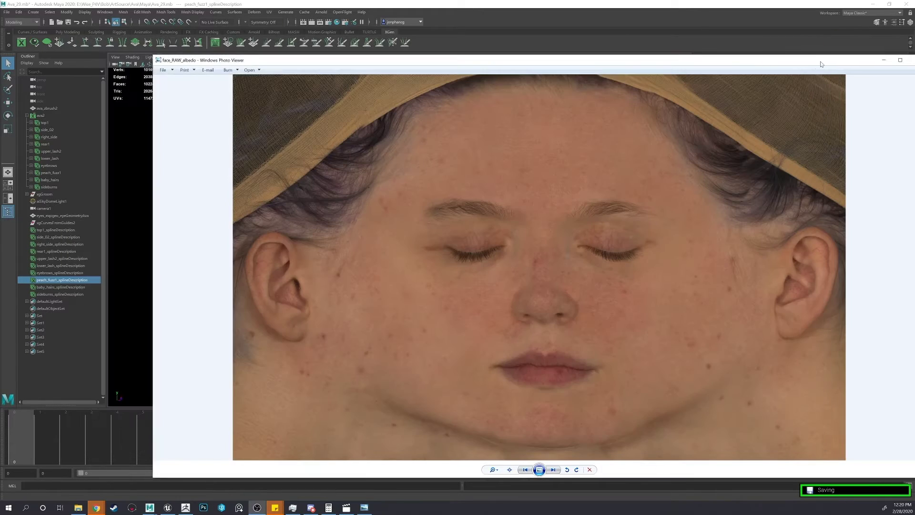
left_click_drag(820, 63, 704, 42)
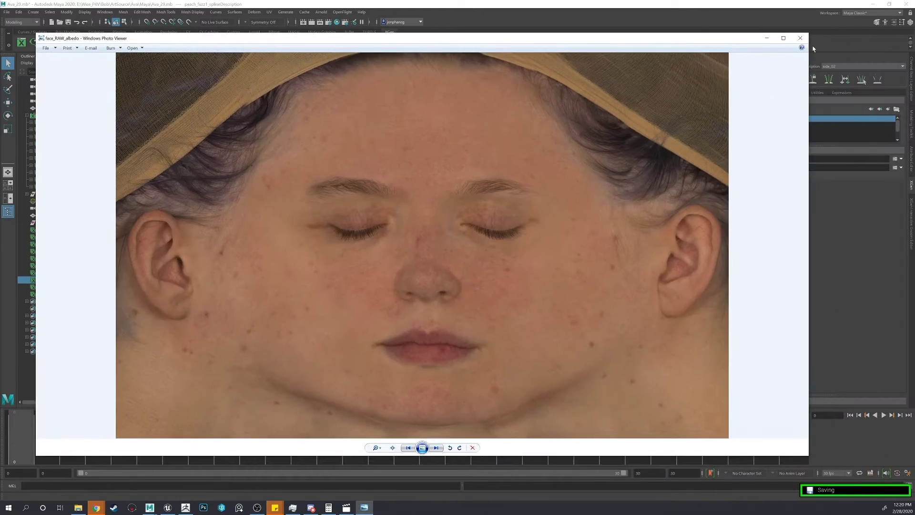
left_click(766, 39)
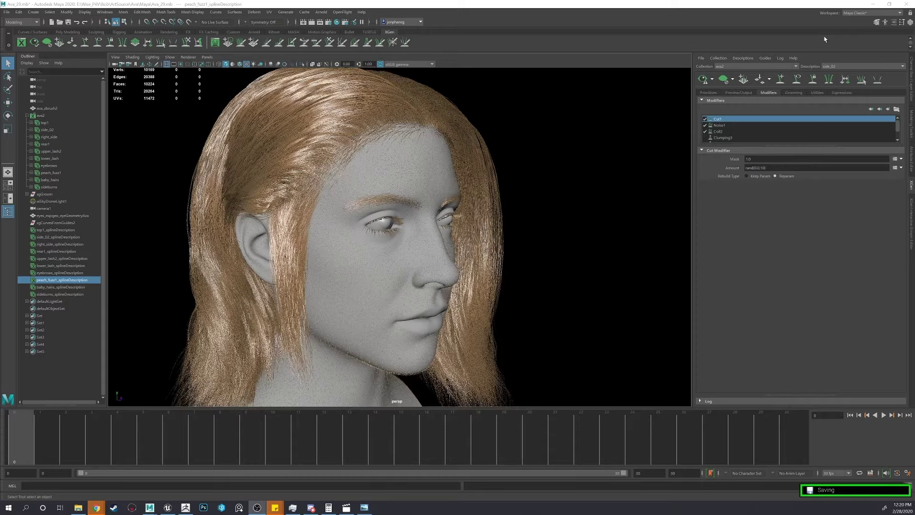
left_click(51, 23)
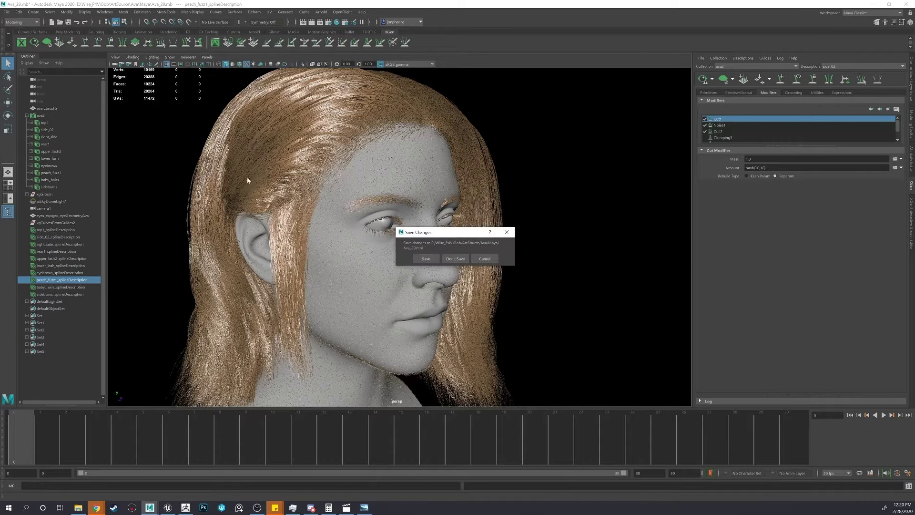
left_click(455, 258)
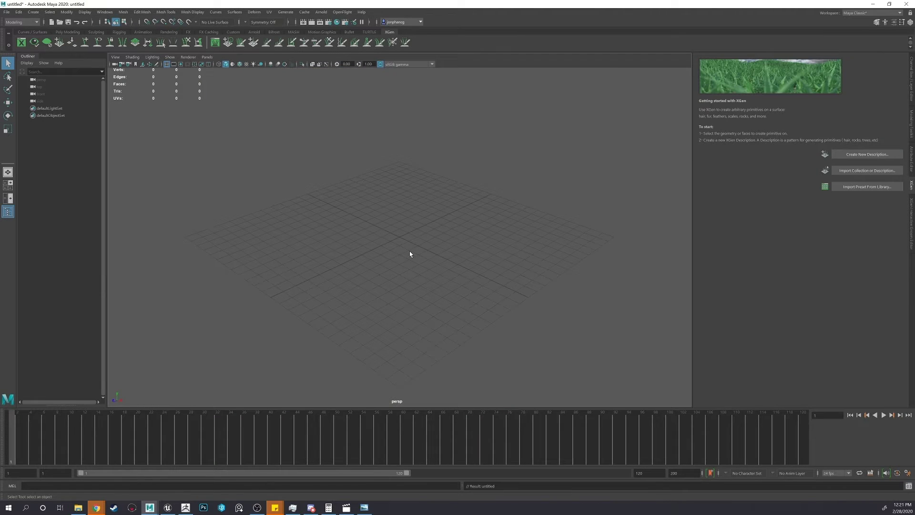
Step: Create a polygon plane at the centre of the empty scene
left_click_drag(411, 253, 361, 217, "alt")
left_click_drag(389, 408, 389, 452)
left_click_drag(357, 343, 439, 320, "alt")
right_click_drag(419, 304, 389, 300, "shift")
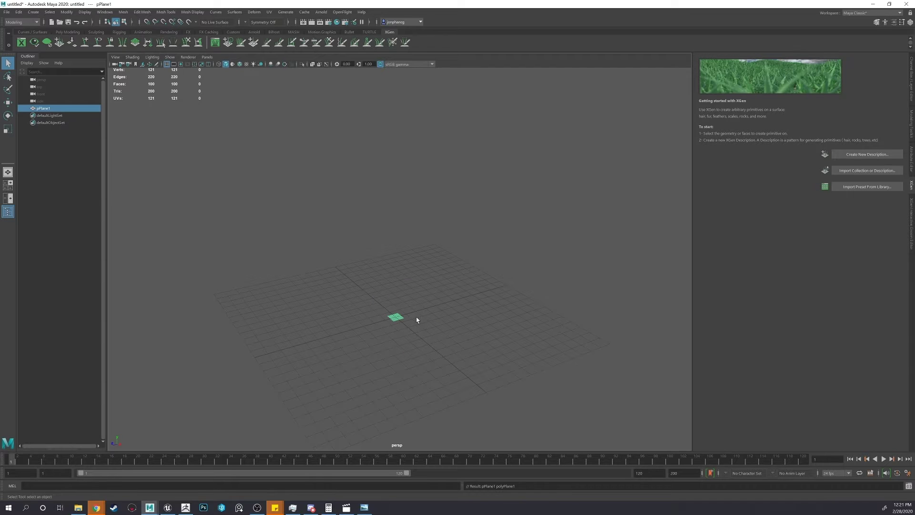
key("f")
left_click_drag(417, 317, 421, 290, "alt")
Step: Set the plane's width and height subdivisions to 100
left_click(911, 99)
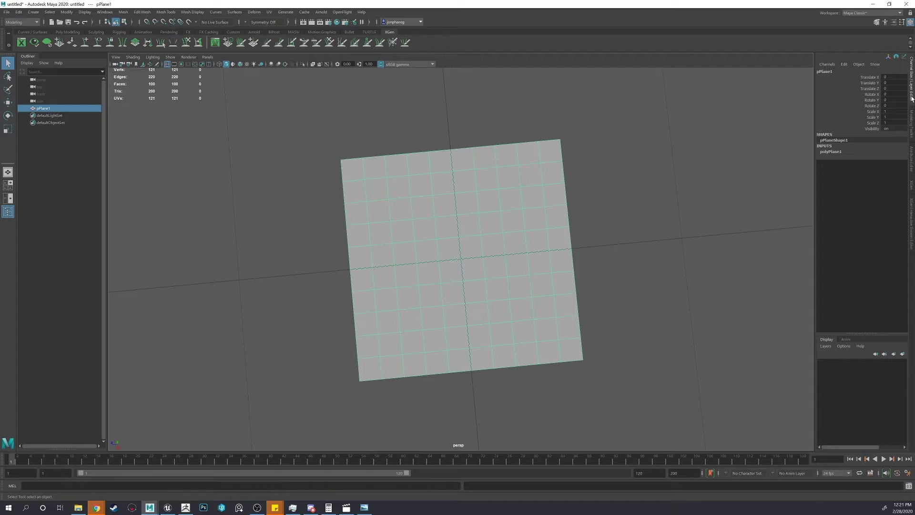
left_click(830, 152)
left_click_drag(893, 168, 894, 174)
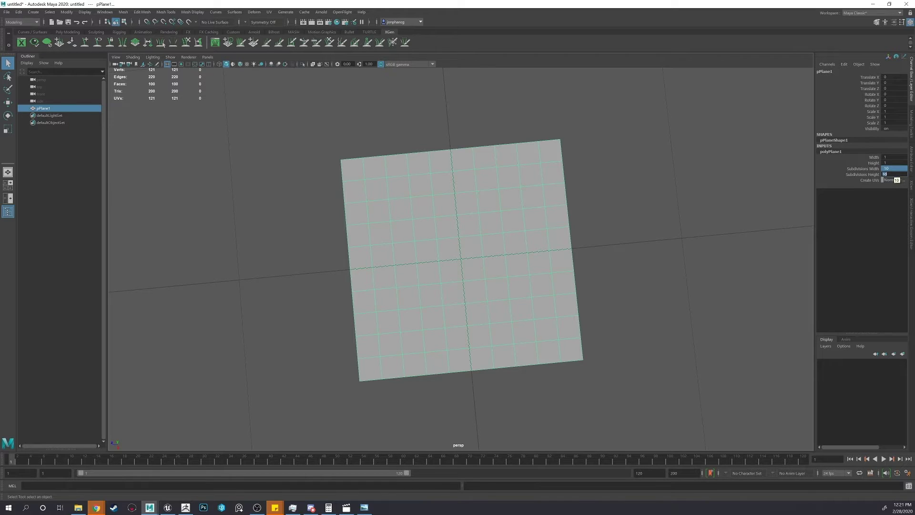
type("100")
key("Return")
scroll(629, 243, "down", 5)
left_click_drag(542, 245, 535, 237, "alt")
scroll(545, 252, "up", 2)
left_click(506, 245)
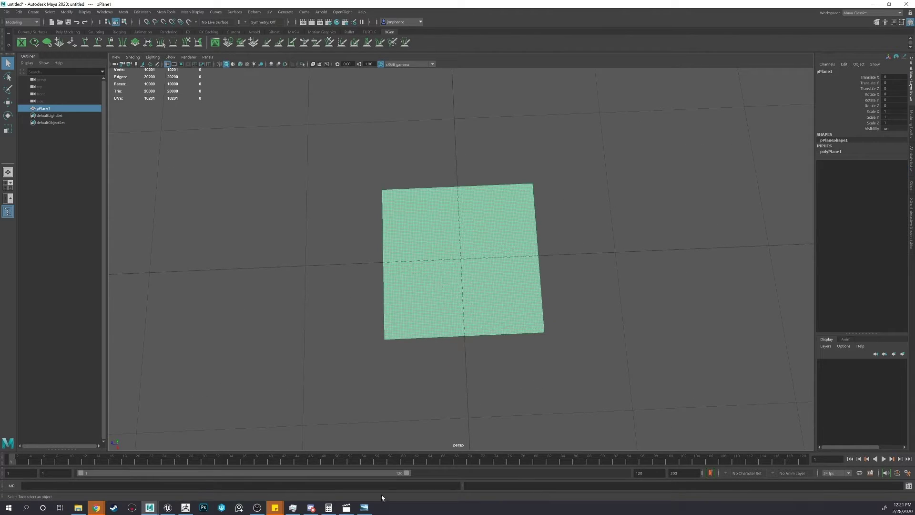
Step: Look up the pixel dimensions of the face_RAW_albedo texture in its file properties
left_click(81, 507)
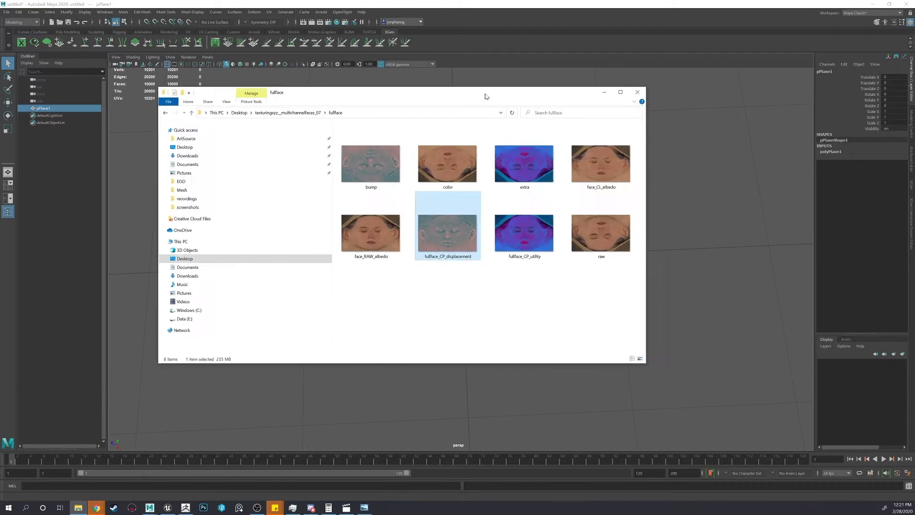
left_click(381, 236)
right_click(382, 236)
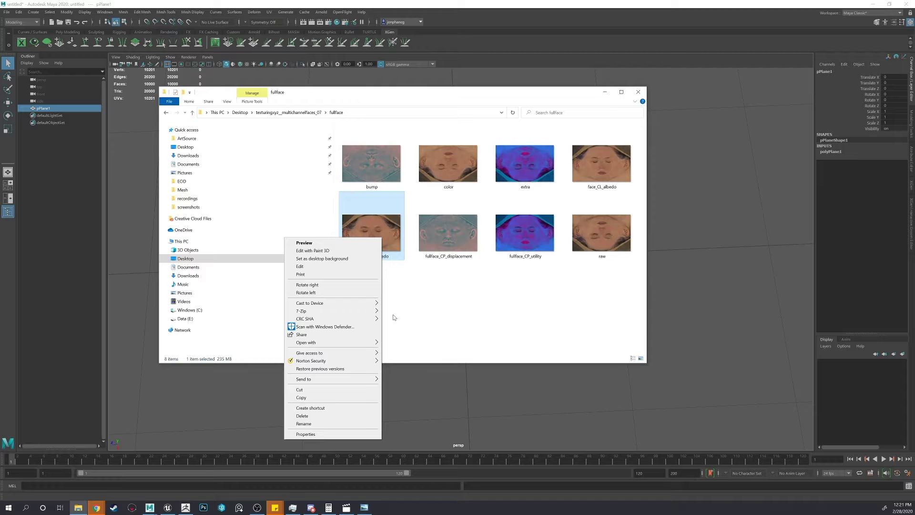
left_click(314, 433)
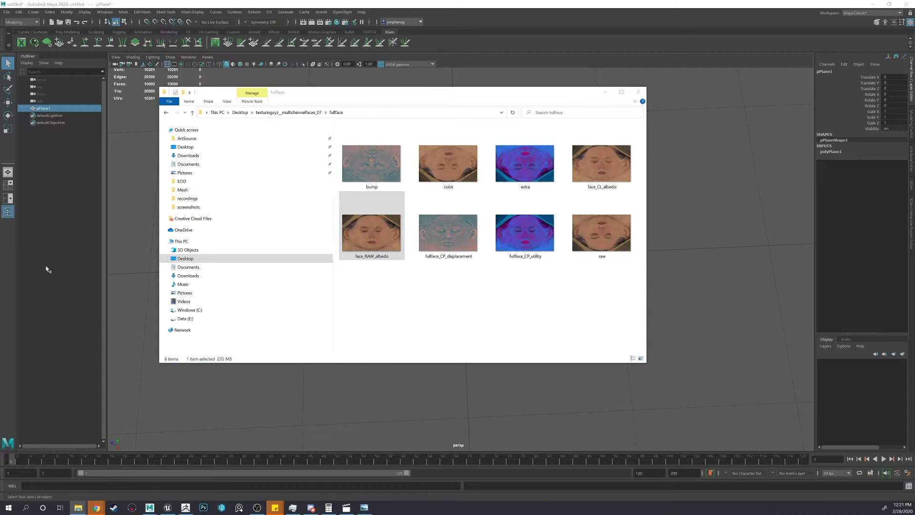
left_click_drag(487, 125, 396, 126)
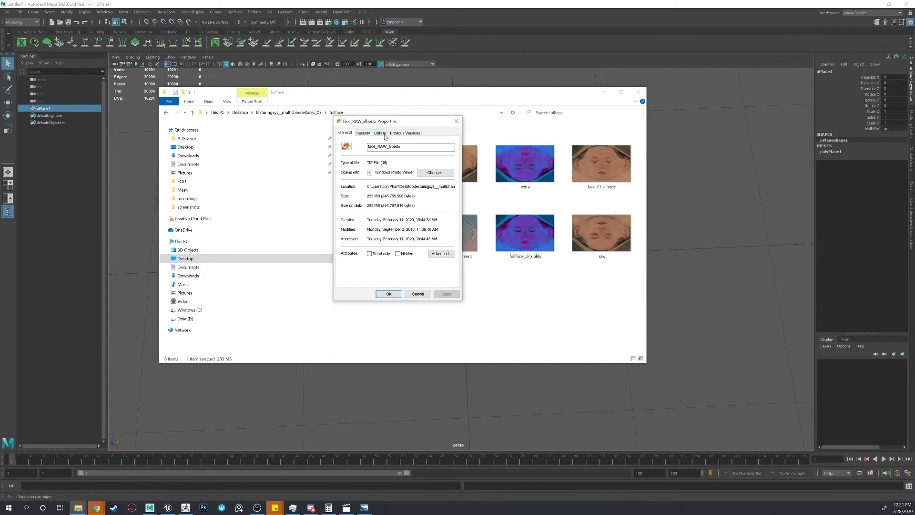
left_click(379, 133)
scroll(407, 245, "down", 1)
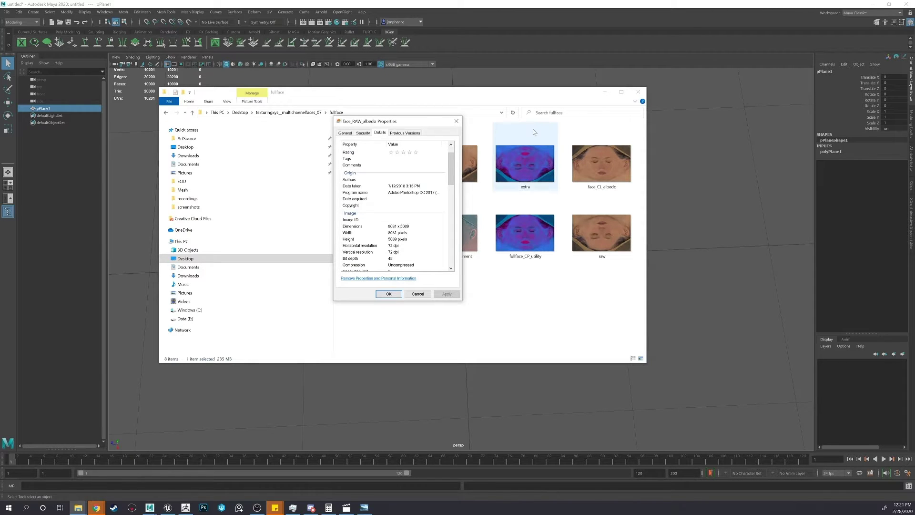
left_click(604, 92)
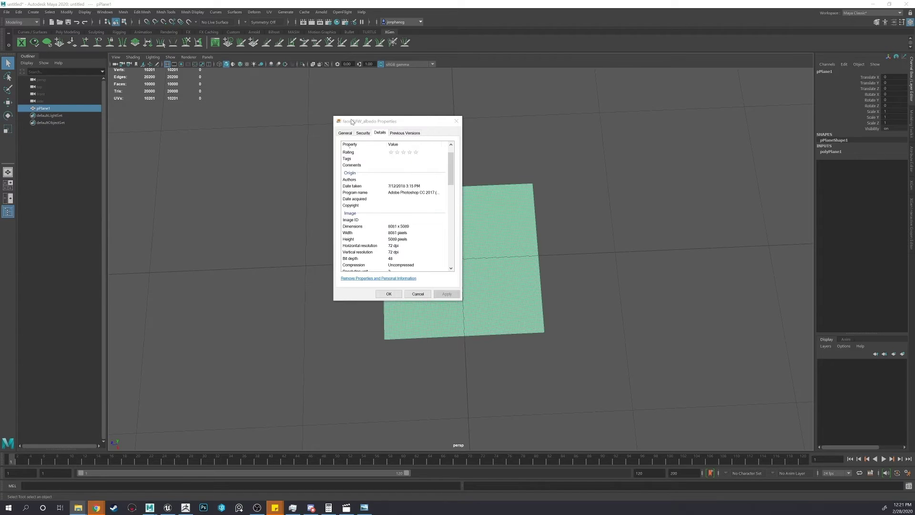
left_click_drag(351, 122, 19, 108)
left_click(193, 148)
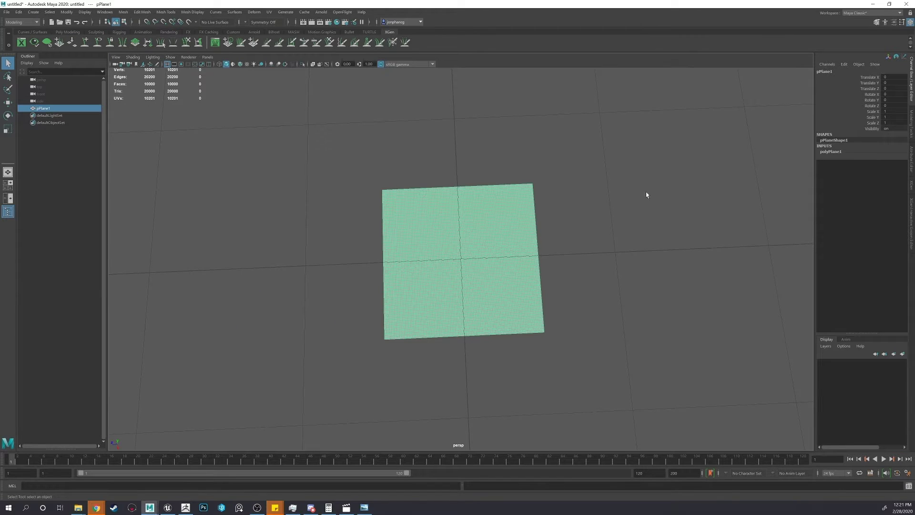
Step: Scale the plane to the texture's proportions, with Scale X 80.81 and Scale Z 50.89
double_click(887, 111)
type("80.81")
key("Return")
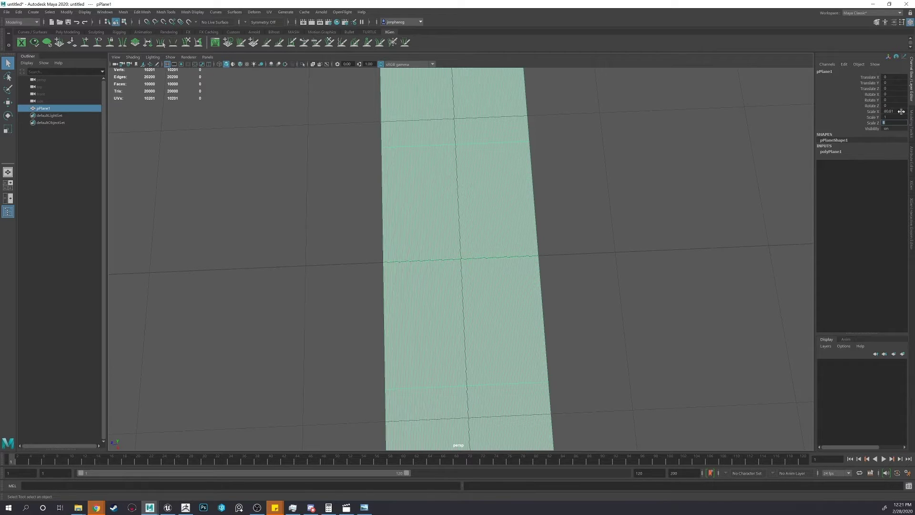
key("shift+Tab")
left_click(892, 123)
type("50.89")
left_click(892, 117)
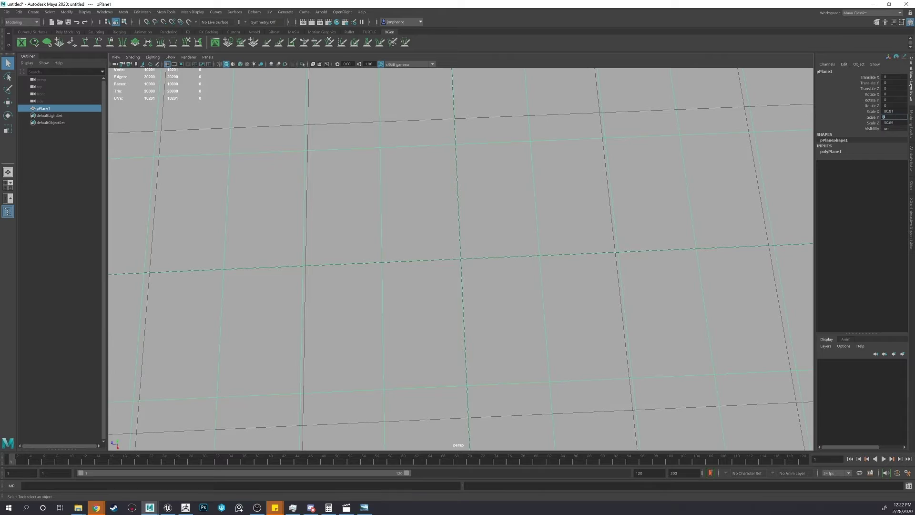
key("Return")
Step: Hide the viewport grid so that only the plane is displayed
scroll(553, 174, "down", 10)
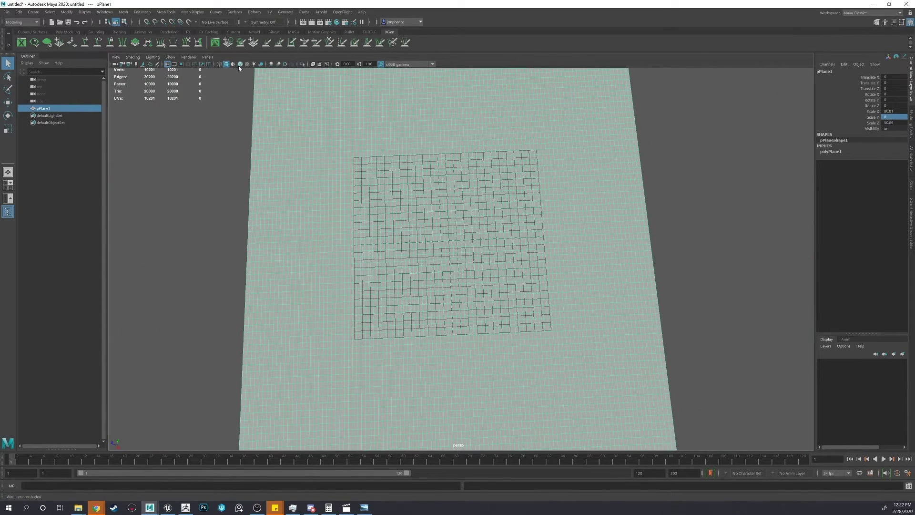
left_click(170, 63)
scroll(282, 149, "down", 5)
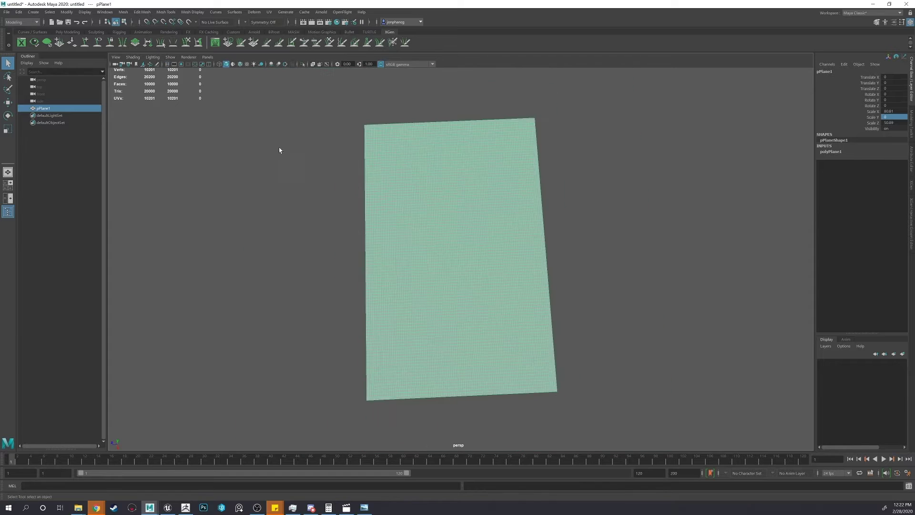
Step: Rotate the plane 90 degrees in X and 90 degrees in Y so it stands upright
left_click_drag(281, 149, 348, 154, "alt")
key("e")
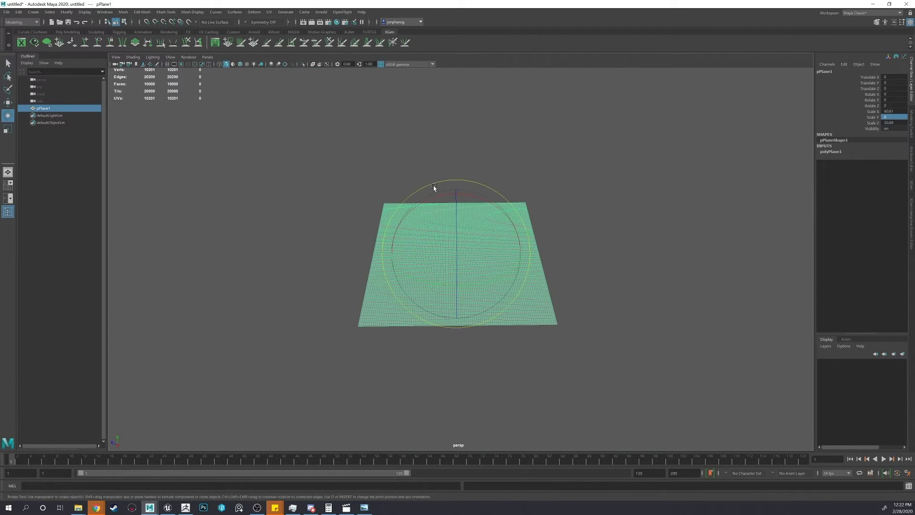
left_click_drag(430, 280, 452, 306)
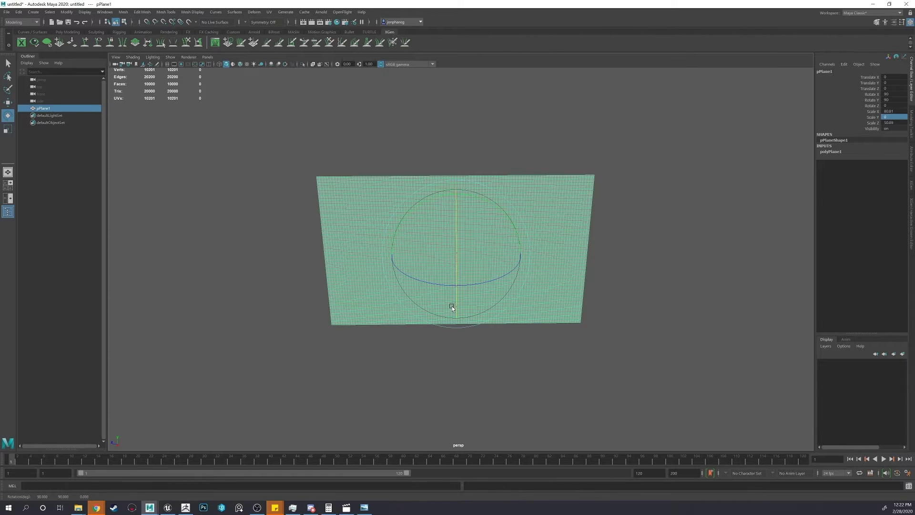
left_click(545, 337)
left_click_drag(419, 270, 457, 260, "alt")
left_click(455, 261)
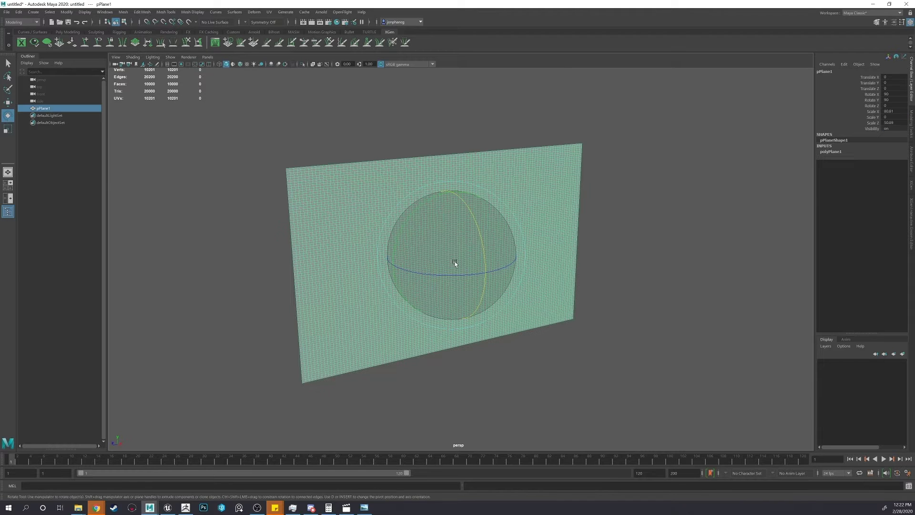
Step: Check the plane's UV layout in the UV Editor
left_click(269, 12)
left_click(285, 25)
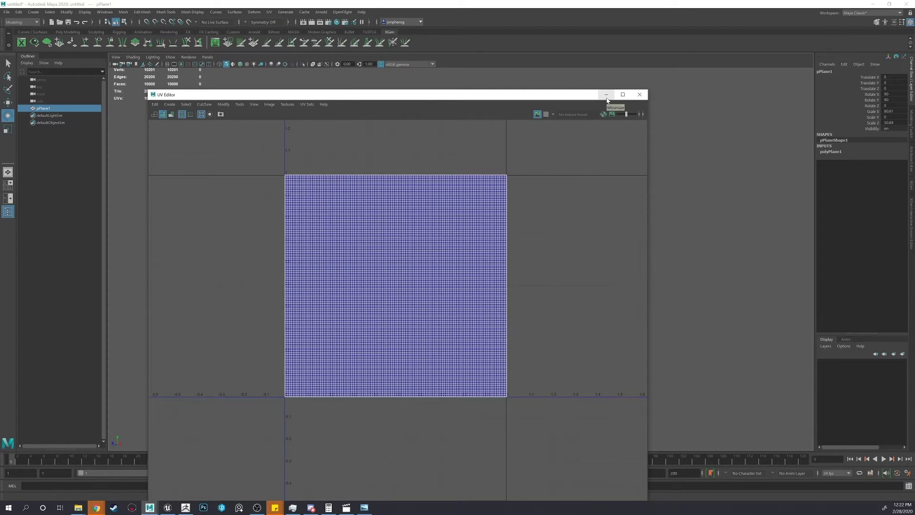
left_click(605, 95)
left_click(660, 139)
left_click(567, 161)
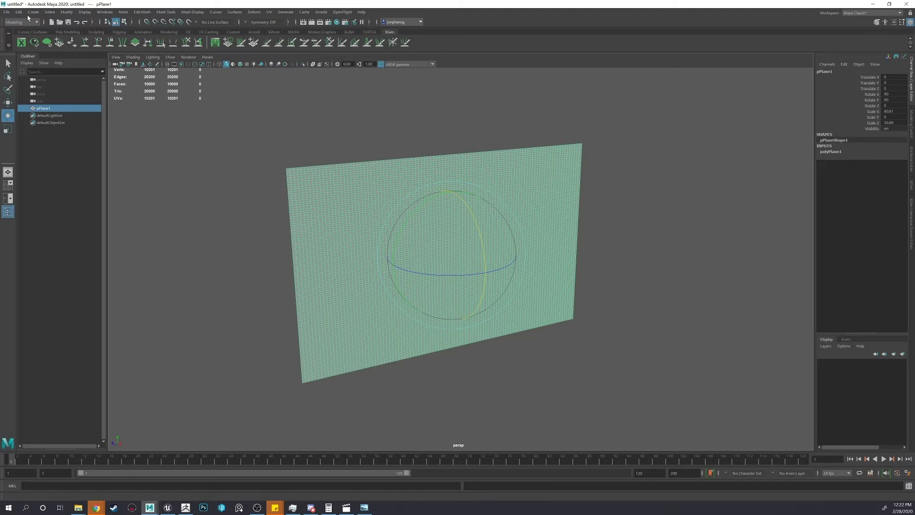
Step: Export the selected plane as an FBX file named UV_plane
left_click(7, 12)
left_click(48, 105)
type("u")
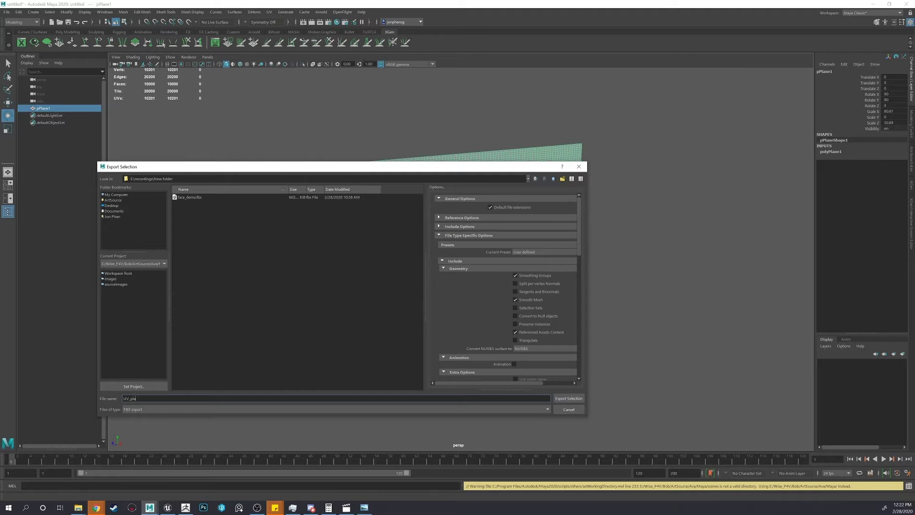
type("V_plane")
key("Return")
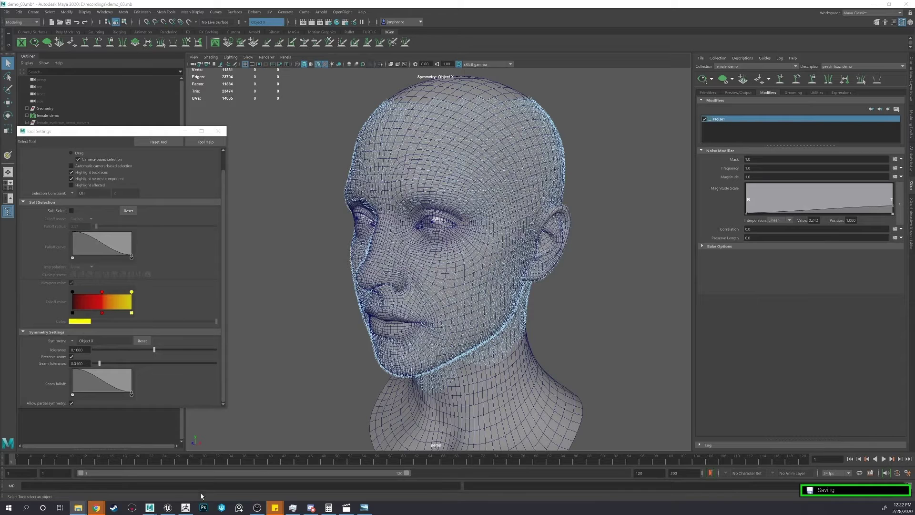
Step: Switch to ZBrush, delete the head's higher subdivision levels and divide the mesh up to level 3
left_click(185, 507)
right_click_drag(550, 233, 498, 242, "alt")
mouse_move(498, 241)
right_mouse_down("ctrl")
mouse_move(485, 245)
mouse_move(522, 247)
right_mouse_up("ctrl")
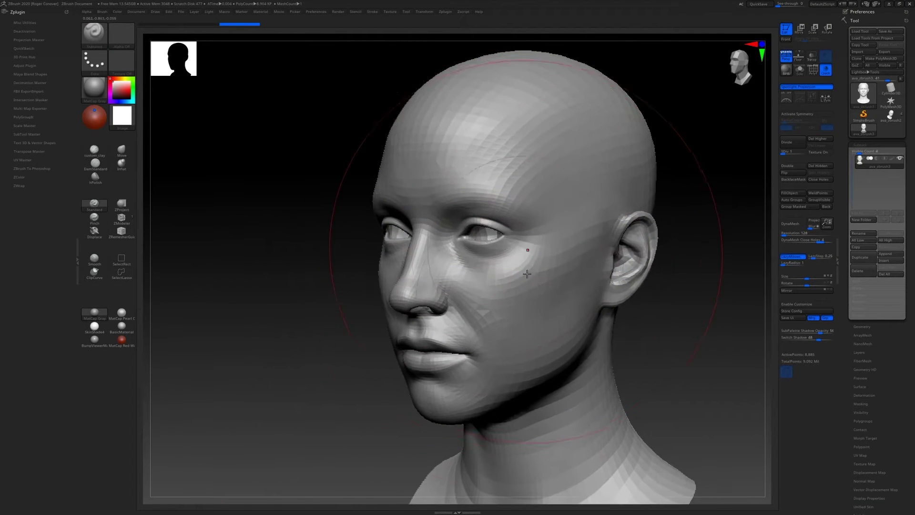
right_click_drag(617, 208, 637, 221)
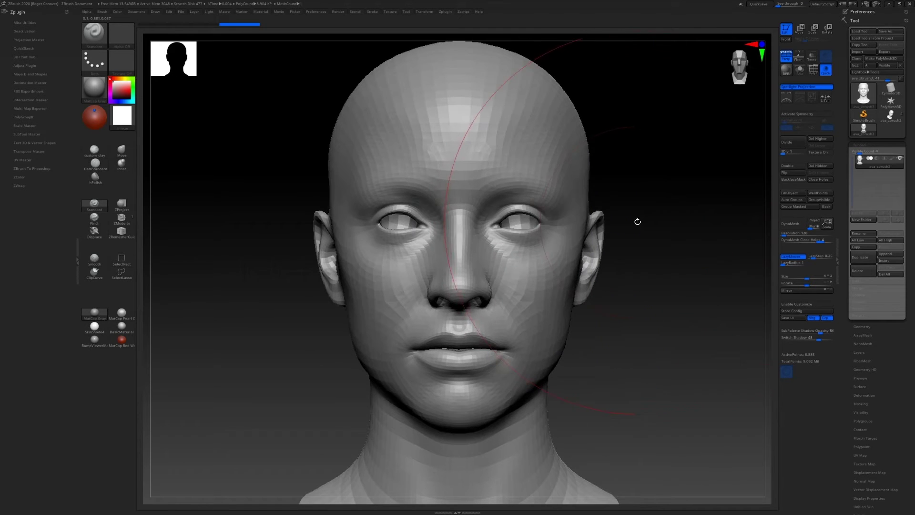
left_click_drag(785, 152, 781, 154)
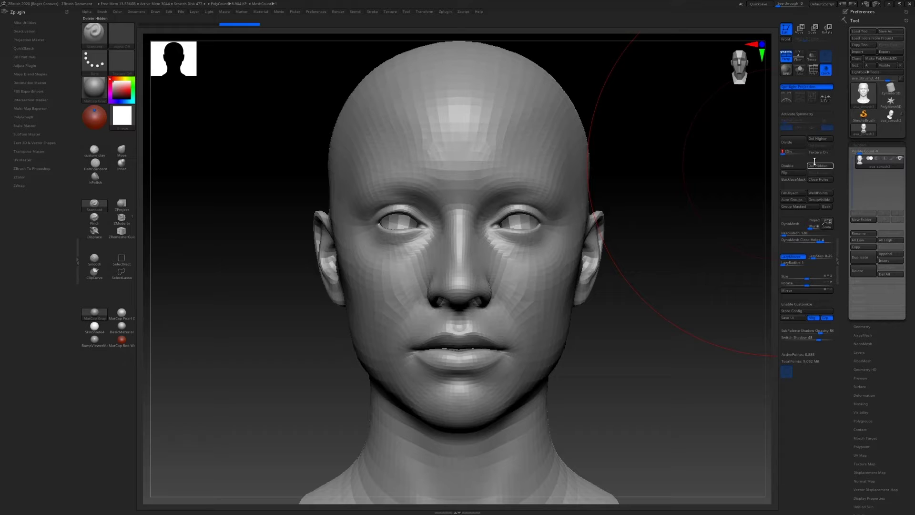
left_click(792, 142)
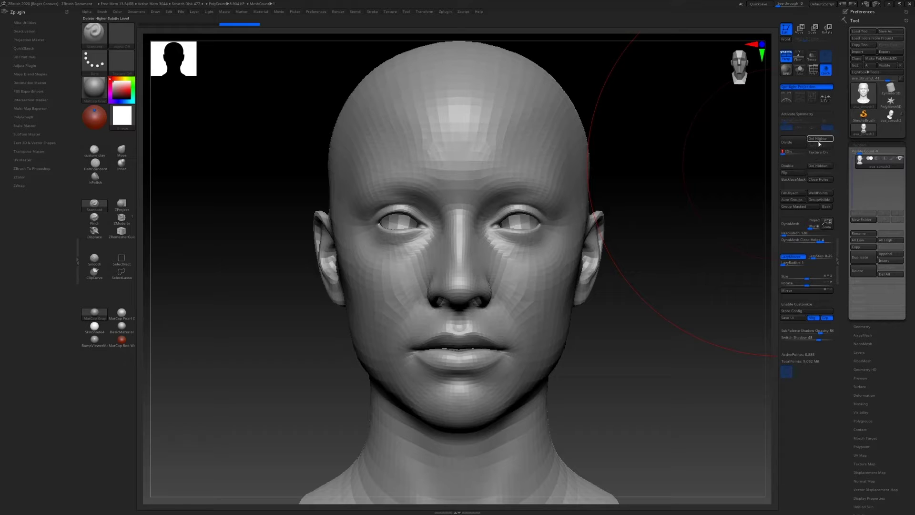
left_click(794, 141)
right_click_drag(650, 183, 655, 222, "ctrl")
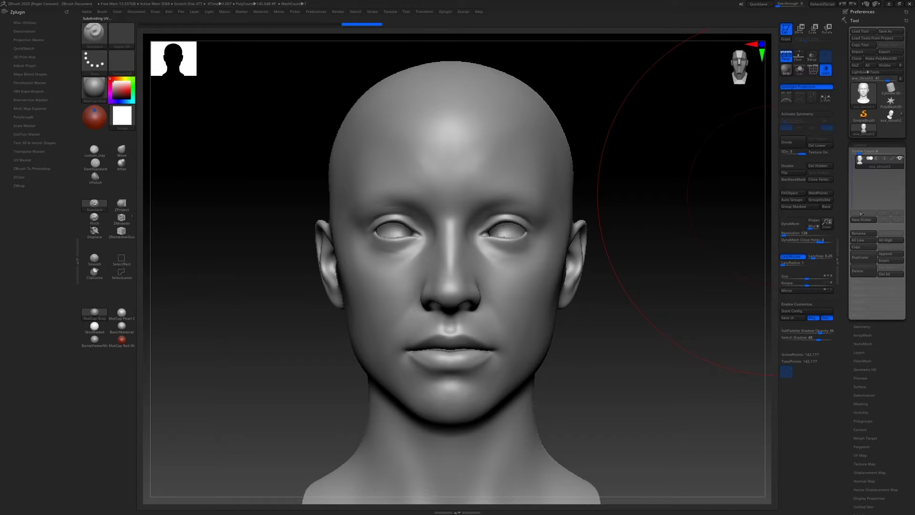
Step: Append a PolyMesh3D star to the head as a subtool and import UV_plane with materials as polygroups
left_click(893, 256)
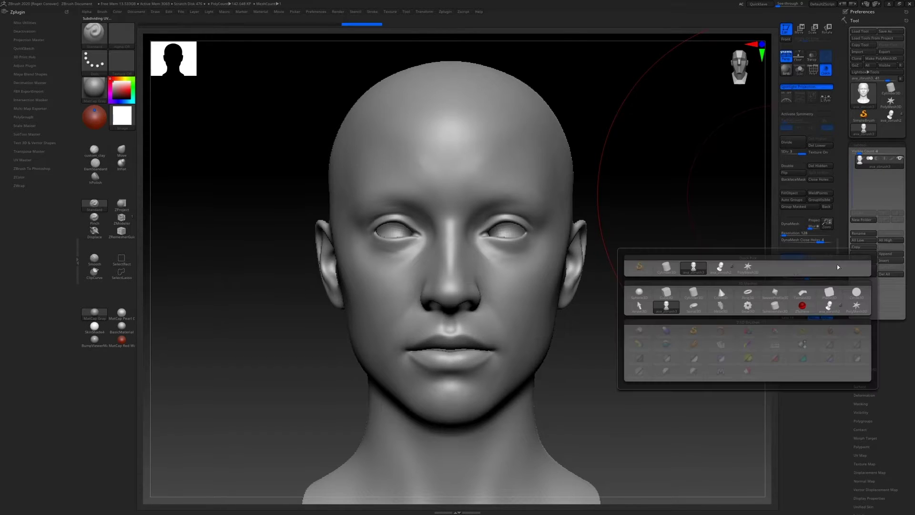
left_click(745, 270)
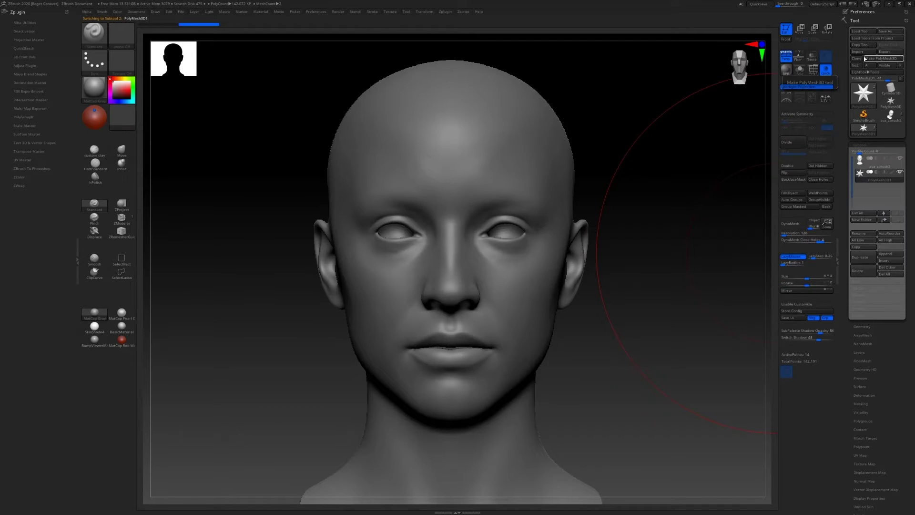
left_click(858, 51)
left_click(264, 197)
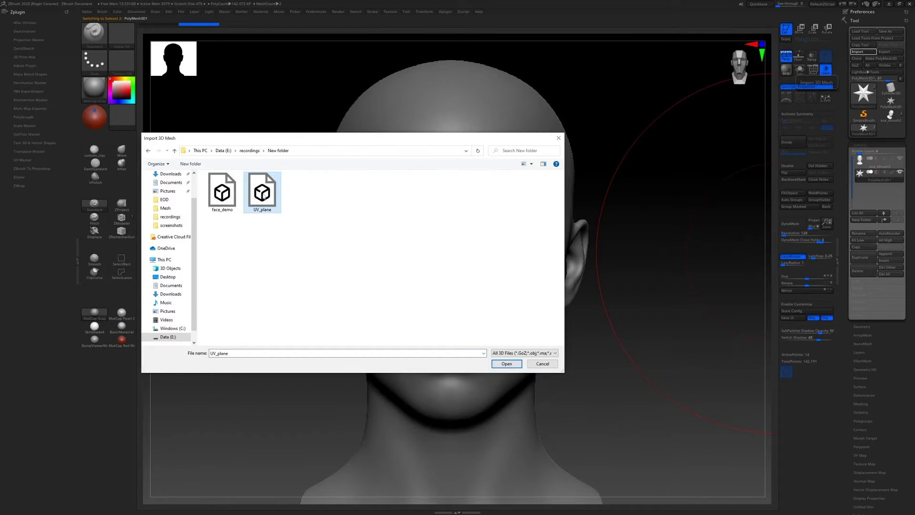
double_click(272, 197)
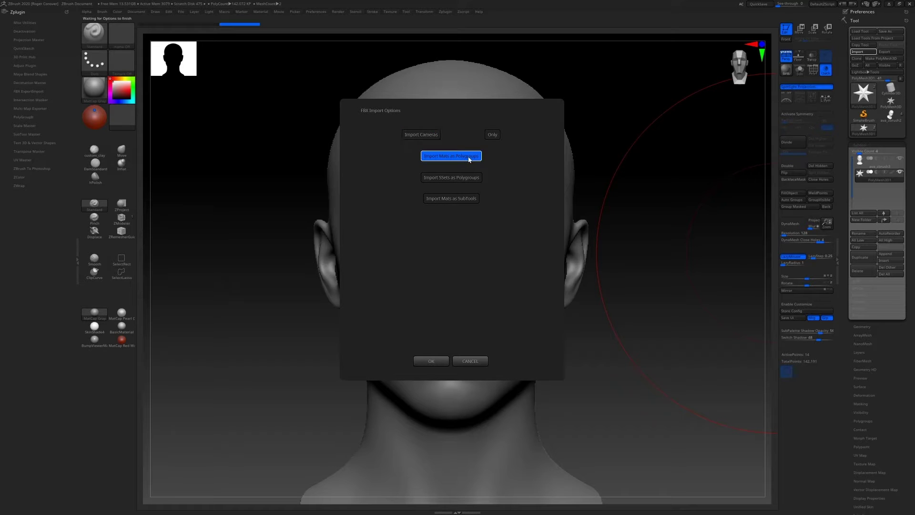
left_click(433, 360)
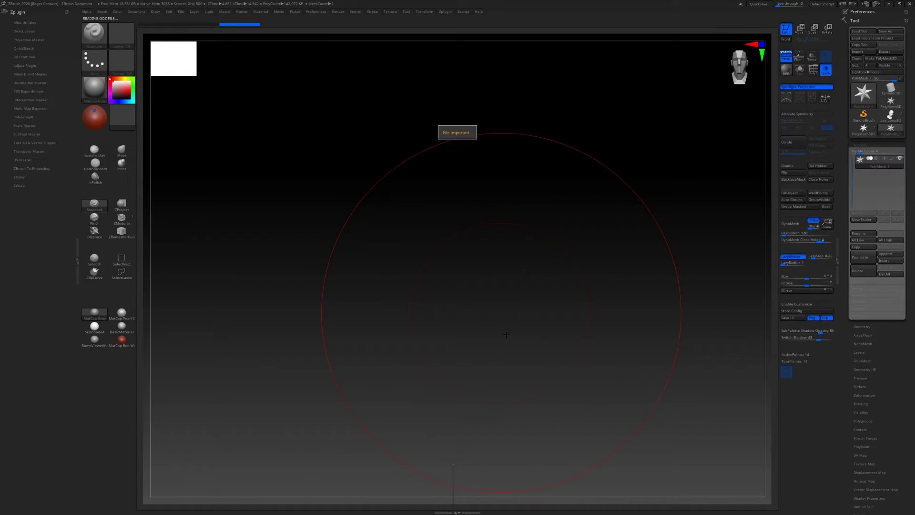
Step: Inspect the imported plane and return to the tool that holds the head and the star
key("ctrl")
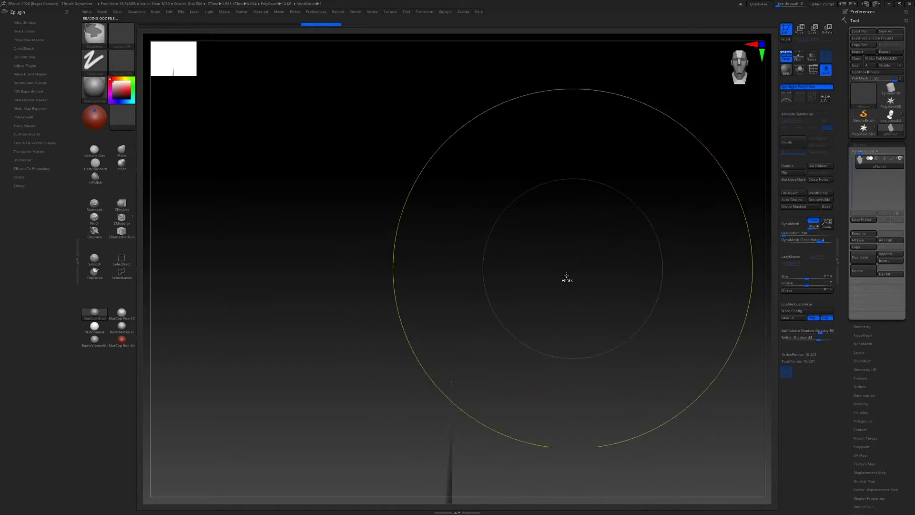
left_click_drag(478, 312, 506, 322)
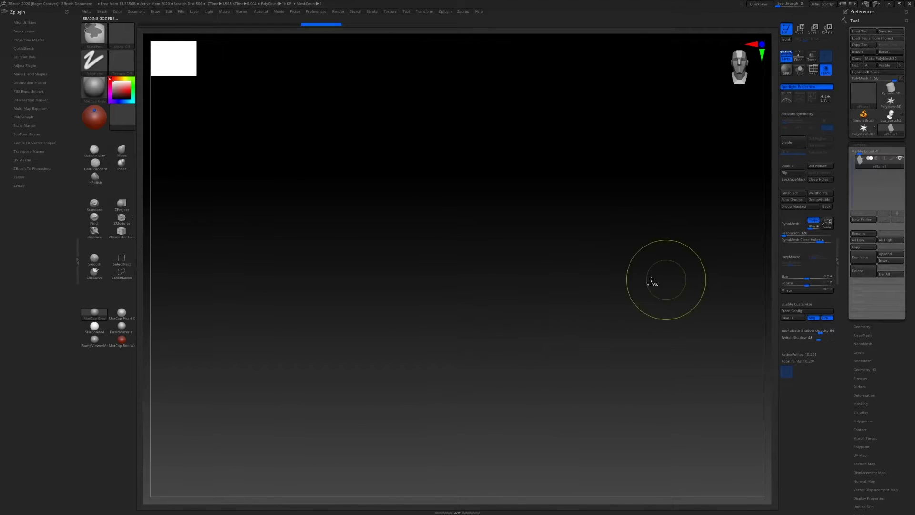
left_click_drag(650, 279, 529, 286)
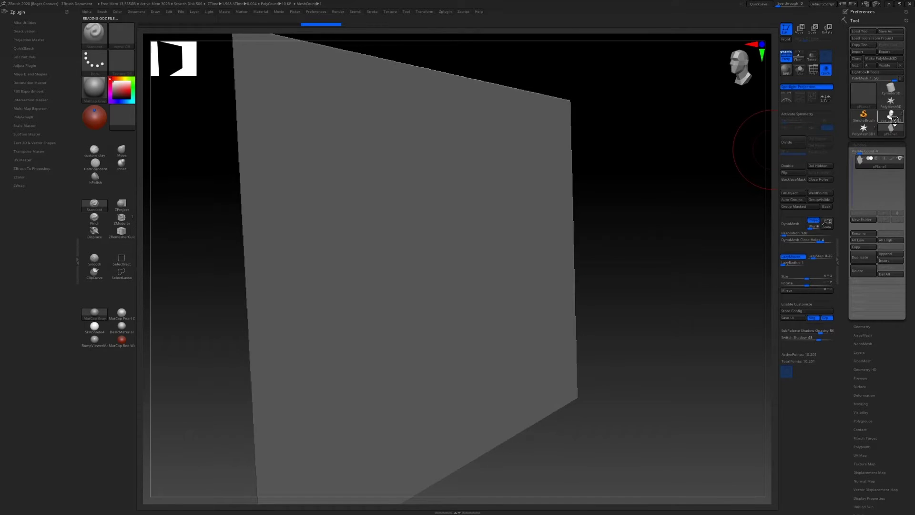
left_click(892, 119)
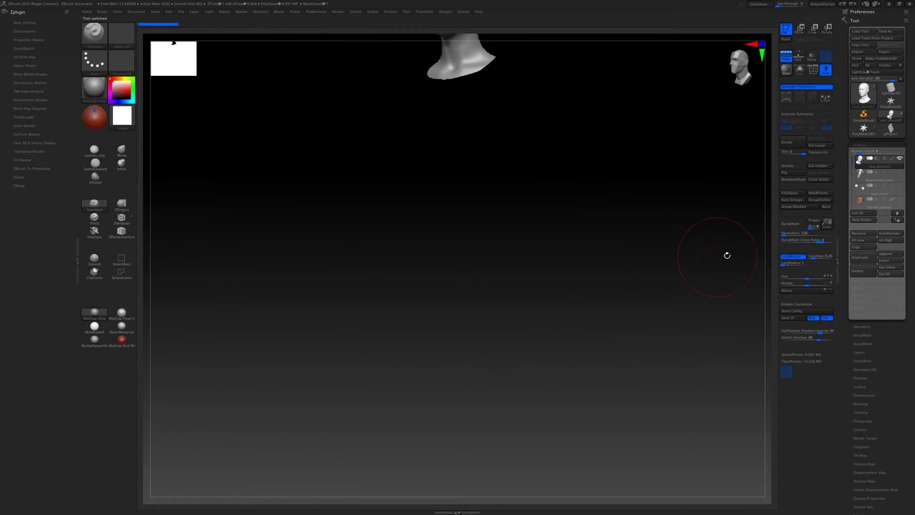
left_click(887, 118)
left_click(866, 103)
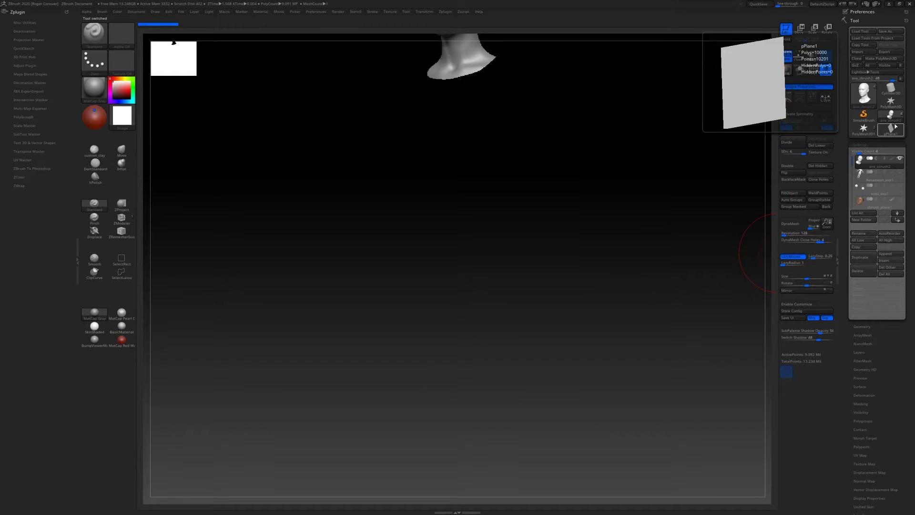
left_click(888, 117)
left_click(890, 103)
left_click(863, 129)
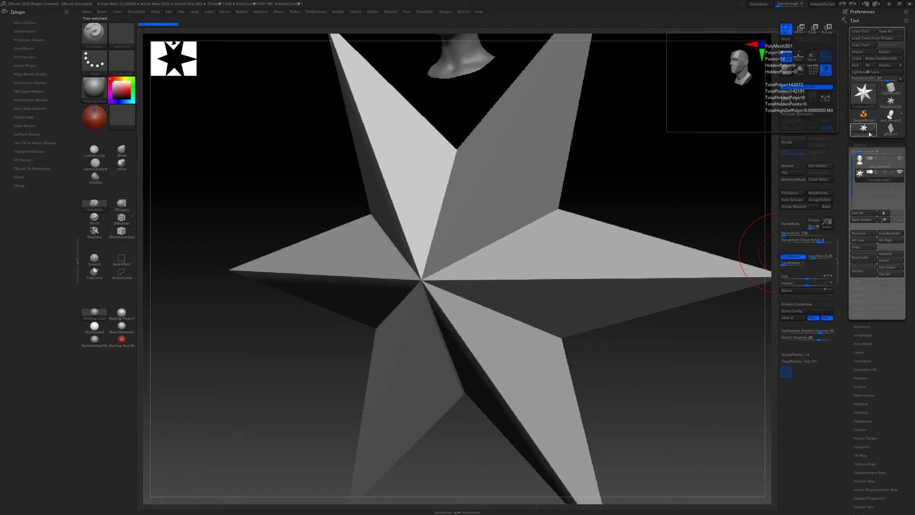
left_click_drag(723, 178, 697, 245, "alt")
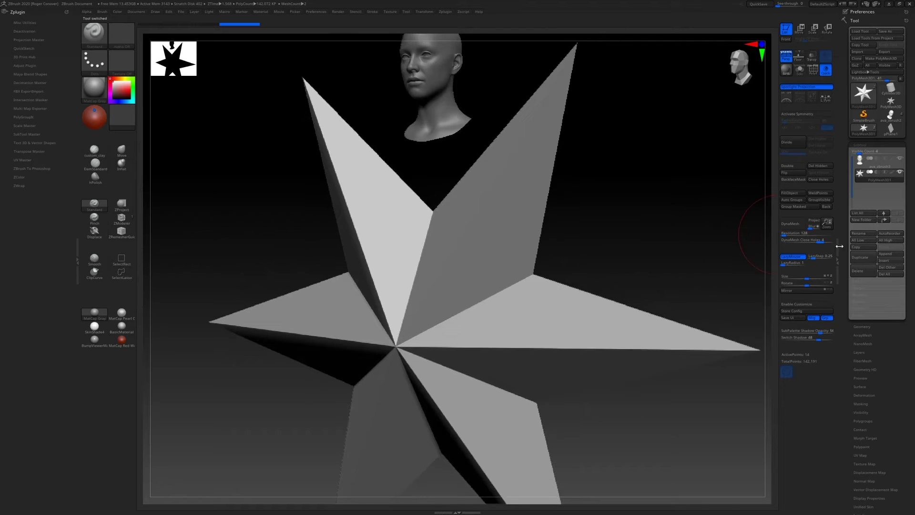
Step: Append the imported plane as a subtool and delete the star subtool
left_click(884, 254)
left_click(709, 266)
left_click(858, 271)
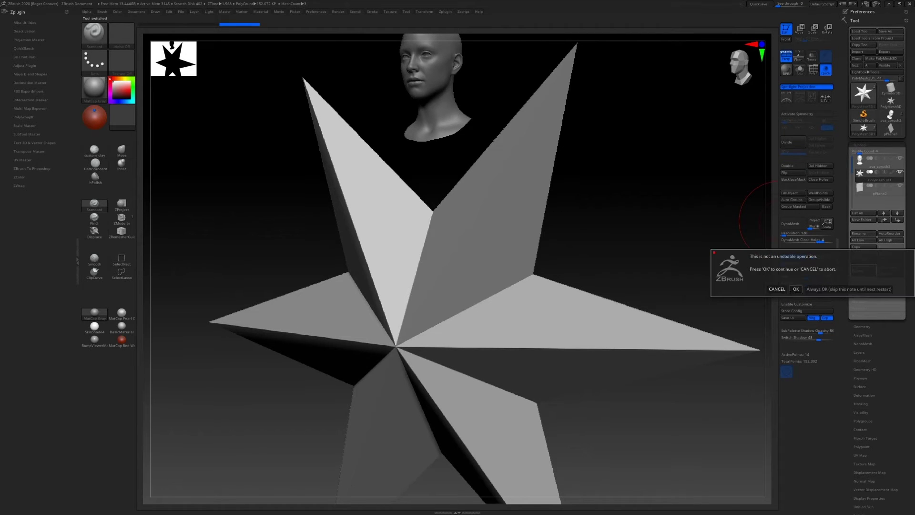
left_click(796, 289)
Step: Locate the plane relative to the head, using double-sided display only temporarily
left_click_drag(620, 188, 633, 313, "alt")
left_click_drag(567, 213, 743, 196, "shift")
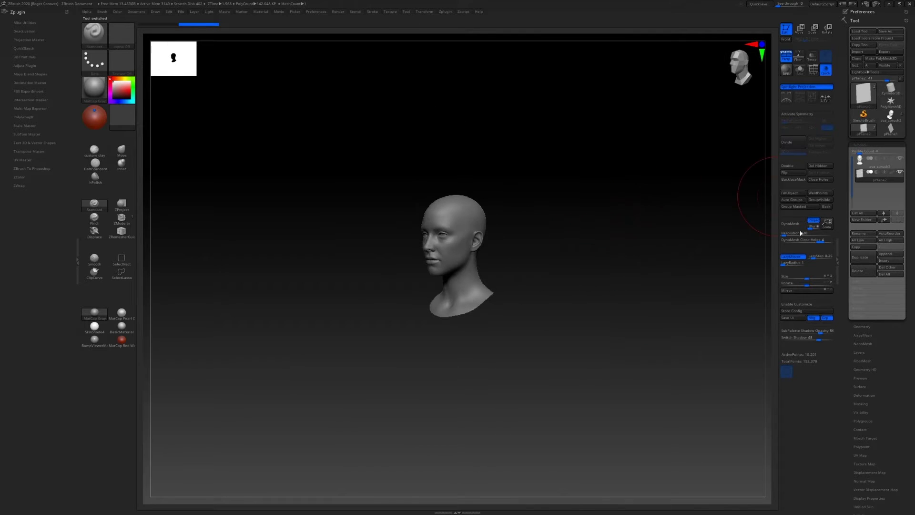
left_click(792, 166)
right_click_drag(582, 265, 620, 204, "alt")
right_click_drag(620, 204, 552, 258, "ctrl")
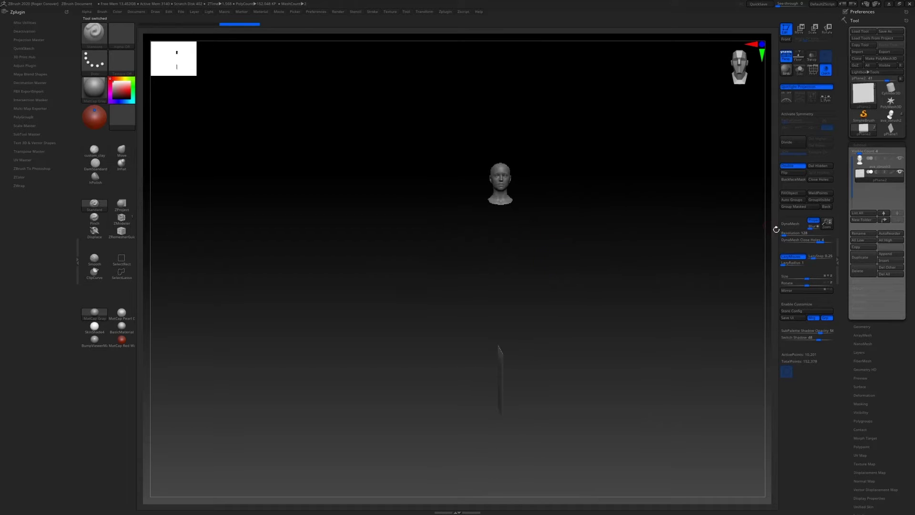
left_click(792, 165)
right_click_drag(704, 222, 668, 232)
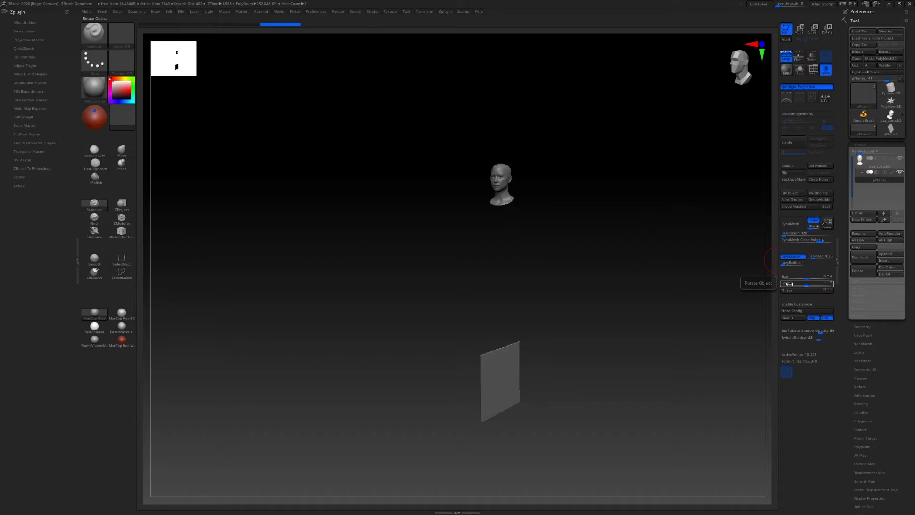
Step: Rotate the plane subtool so it stands upright in landscape orientation, facing the same way as the head
left_click(827, 290)
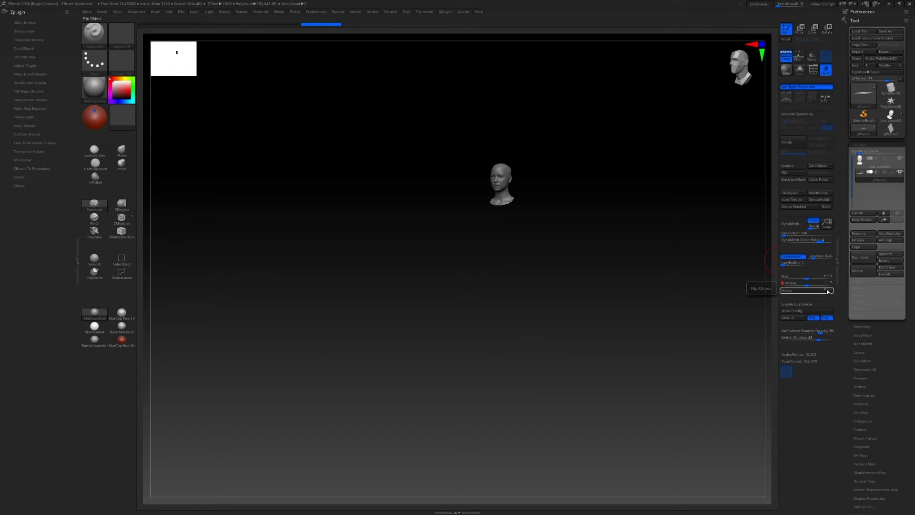
left_click_drag(666, 307, 741, 255)
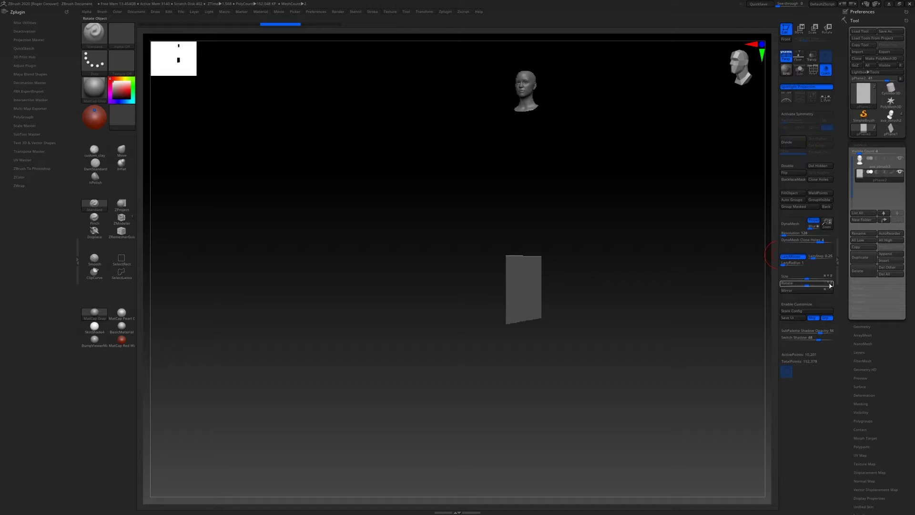
mouse_move(810, 285)
left_mouse_down()
mouse_move(795, 285)
mouse_move(811, 283)
left_mouse_up()
key("Return")
left_click_drag(567, 241, 577, 297, "alt")
right_click_drag(577, 297, 630, 296, "ctrl")
right_click_drag(630, 296, 619, 270, "alt")
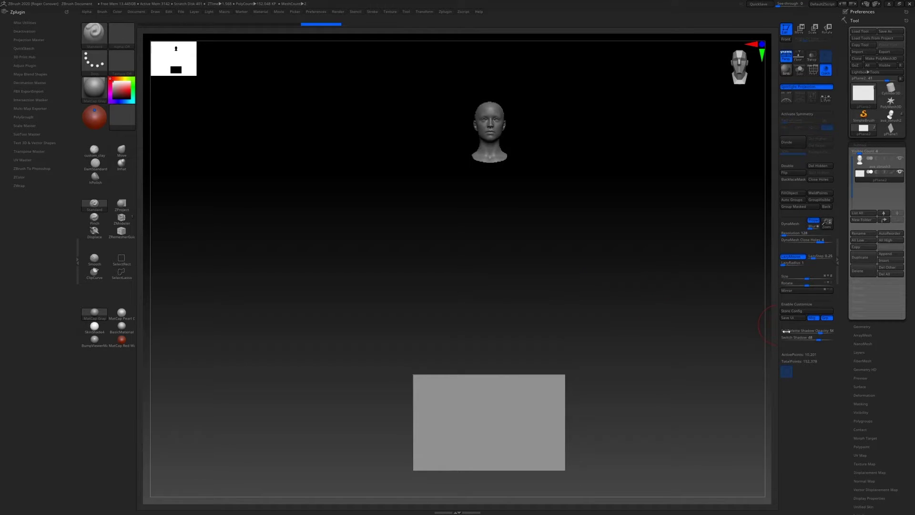
Step: Move the plane up closer beneath the head and scale it down to about half its size
key("w")
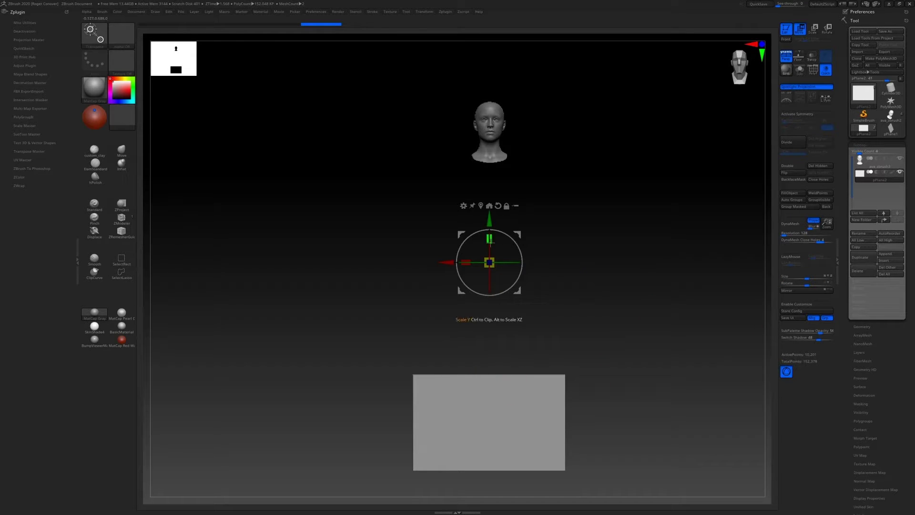
left_click_drag(488, 215, 488, 12)
right_click_drag(516, 126, 544, 188, "alt")
right_click_drag(545, 188, 515, 267, "alt")
left_click_drag(515, 268, 542, 253)
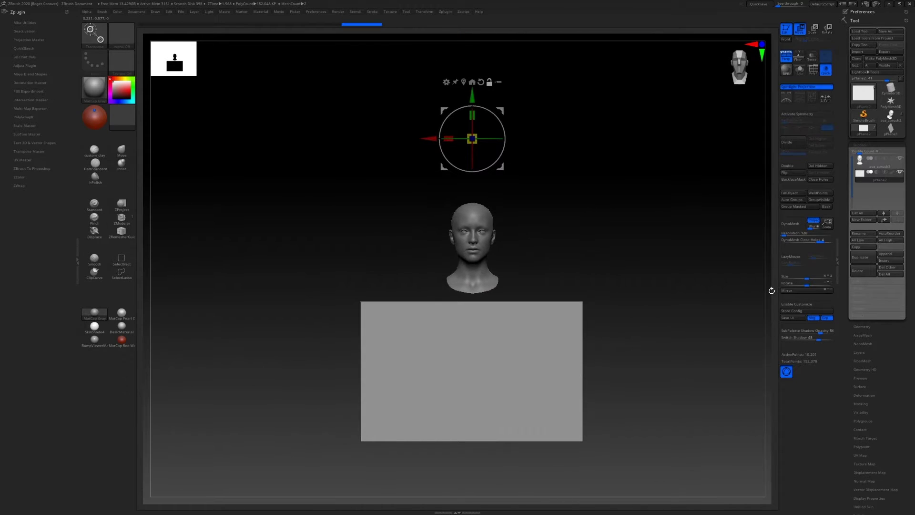
left_click_drag(806, 278, 779, 280)
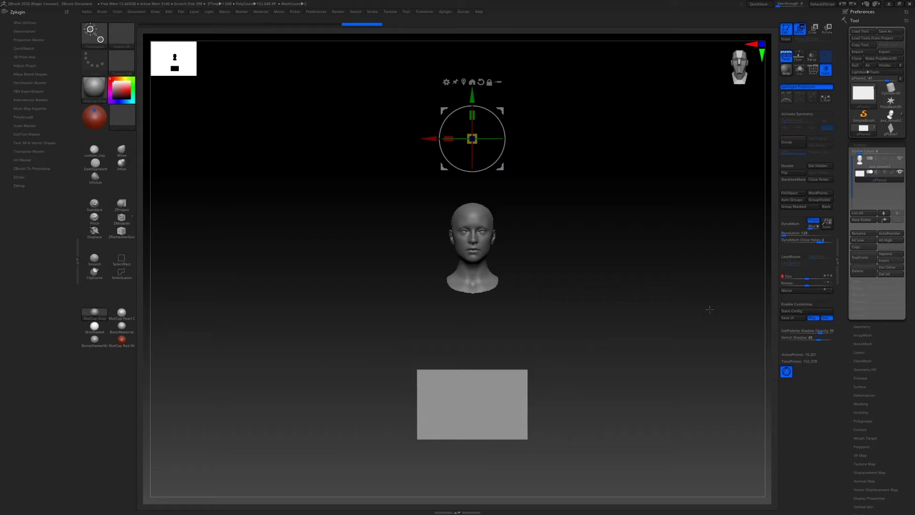
right_click_drag(710, 309, 710, 285, "alt")
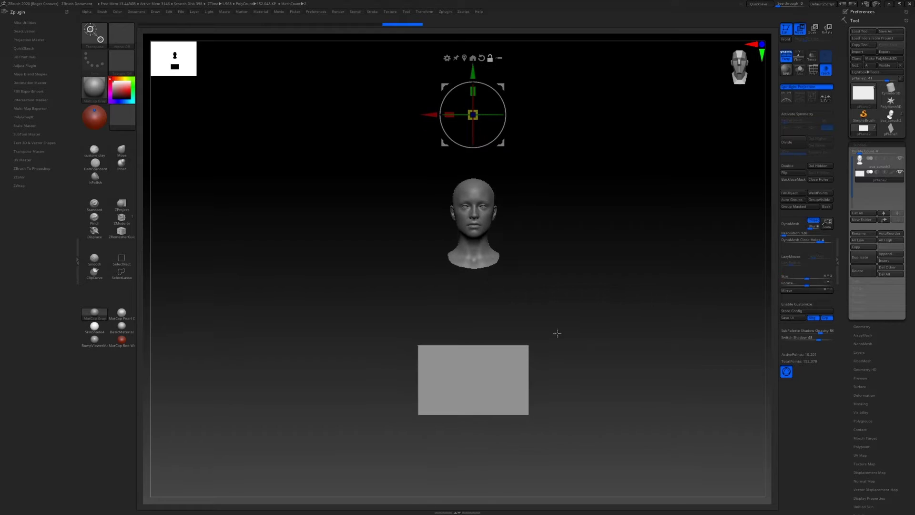
Step: Switch from the gizmo to the transpose line and move the plane vertically up to the head's height
left_click(786, 370)
left_click_drag(470, 383, 470, 315)
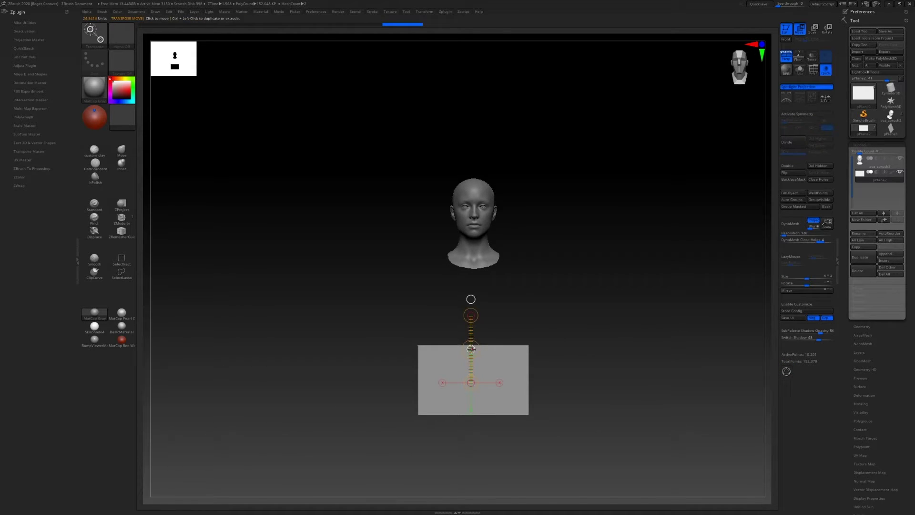
left_click_drag(470, 350, 471, 188)
mouse_move(568, 178)
right_mouse_down("alt")
mouse_move(571, 278)
mouse_move(561, 333)
right_mouse_up("alt")
right_click_drag(561, 333, 541, 315, "alt")
mouse_move(541, 315)
left_mouse_down("shift")
mouse_move(541, 254)
mouse_move(538, 263)
left_mouse_up("shift")
right_click_drag(538, 263, 462, 270)
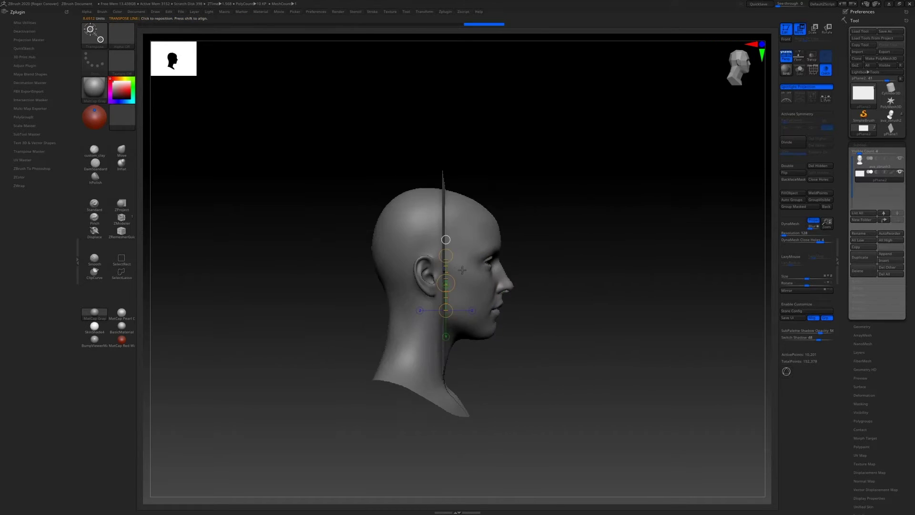
Step: Turn off perspective and move the plane forward until it stands in front of the face
left_click_drag(444, 217, 560, 217, "shift")
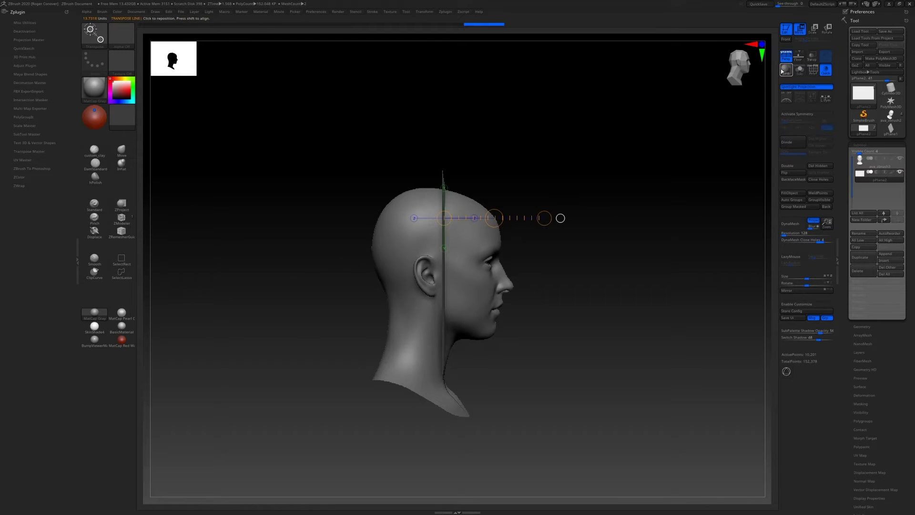
left_click(786, 56)
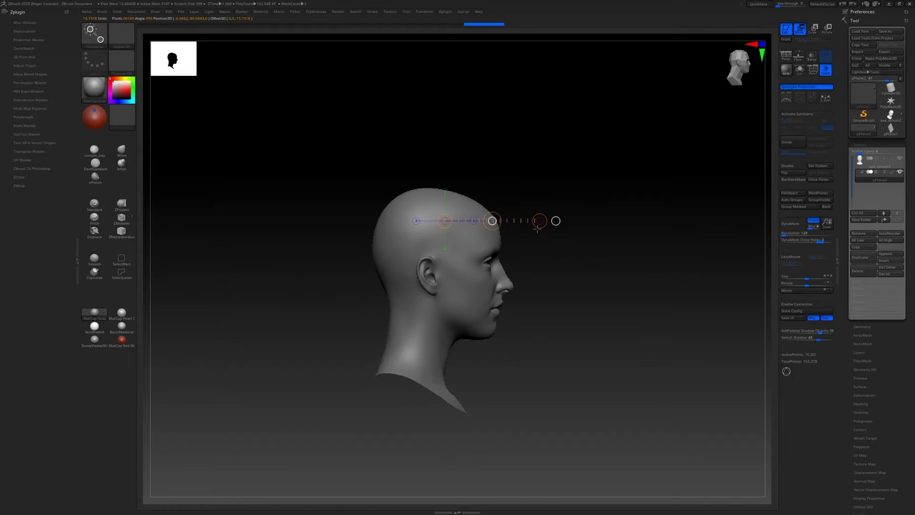
left_click(556, 221)
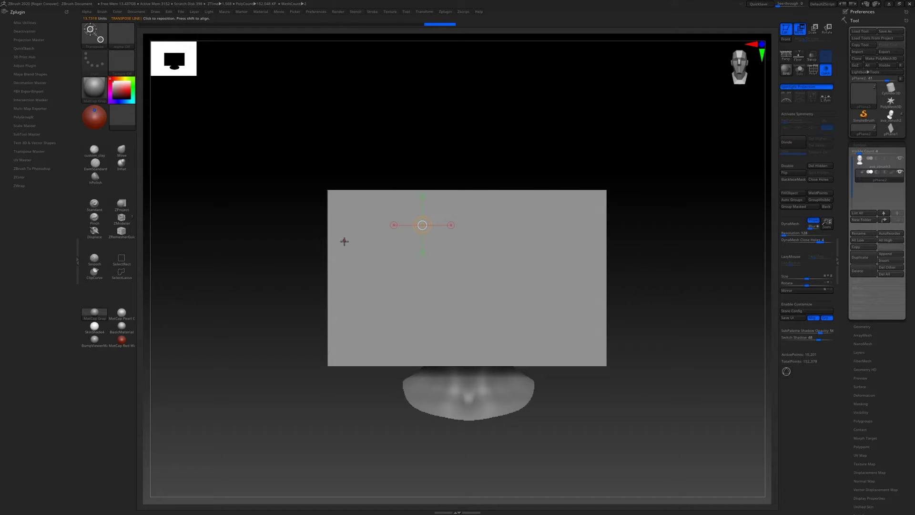
Step: Switch to Photoshop and open the face_CL_albedo.tif texture
left_click(888, 4)
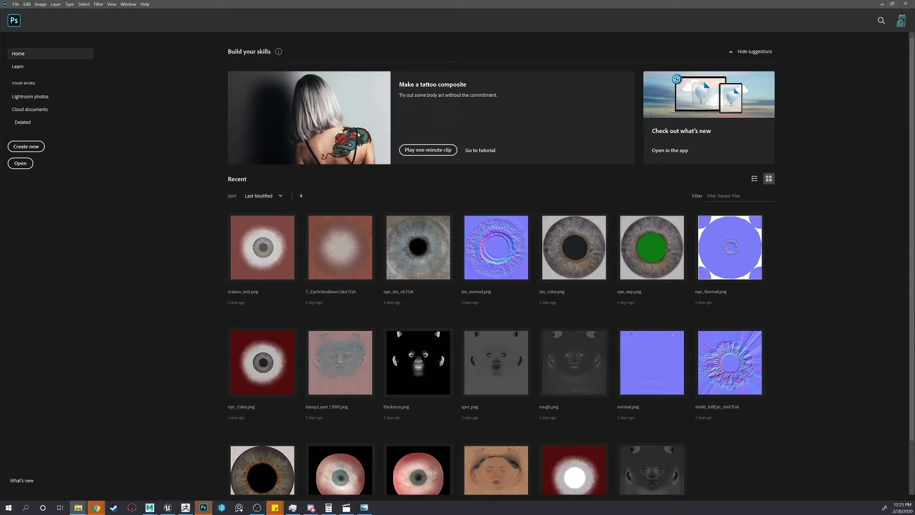
left_click(19, 5)
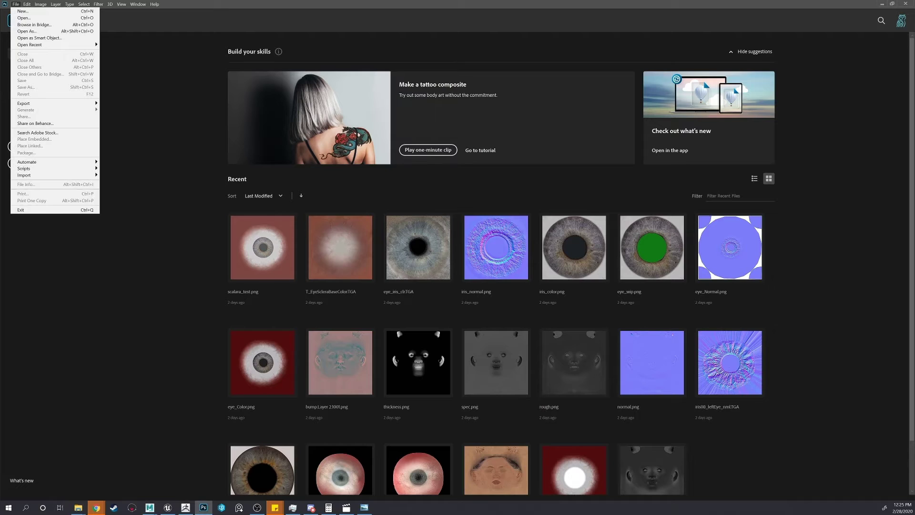
left_click(24, 17)
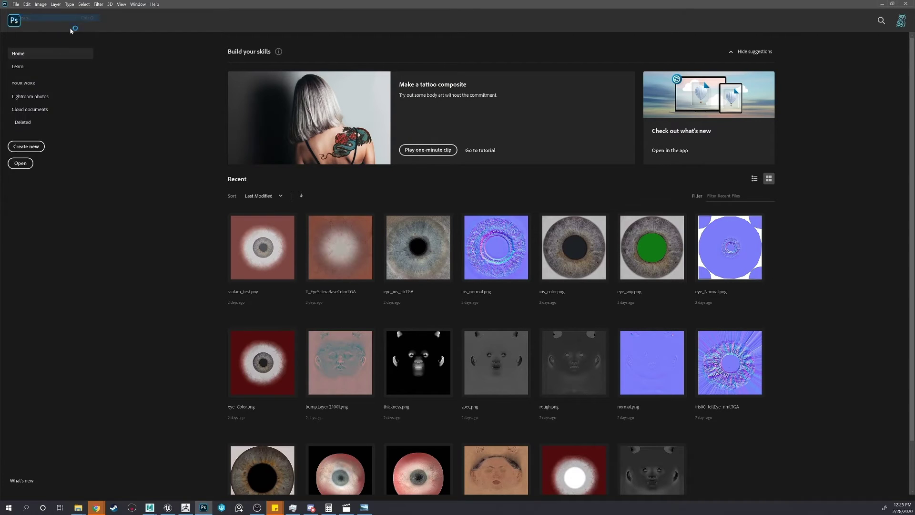
left_click_drag(135, 5, 0, 93)
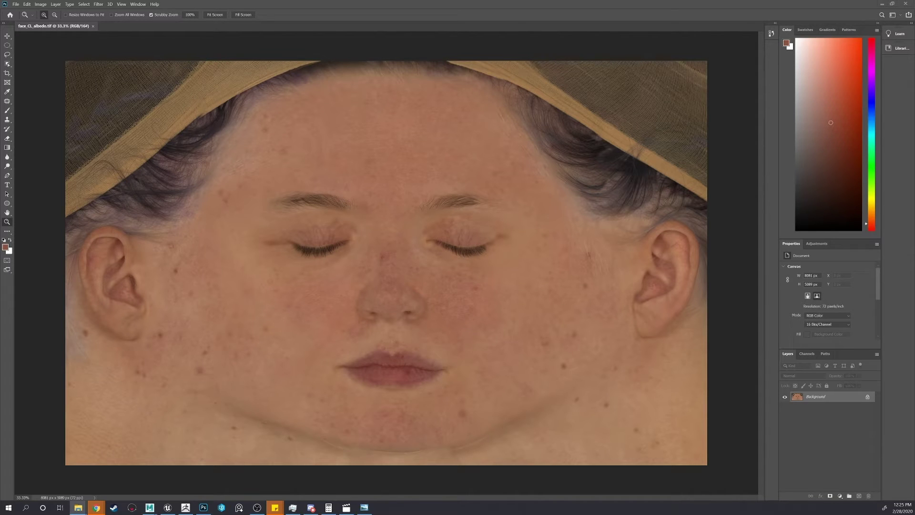
Step: Unlock the background layer of the face albedo and flip it vertically
left_click(16, 5)
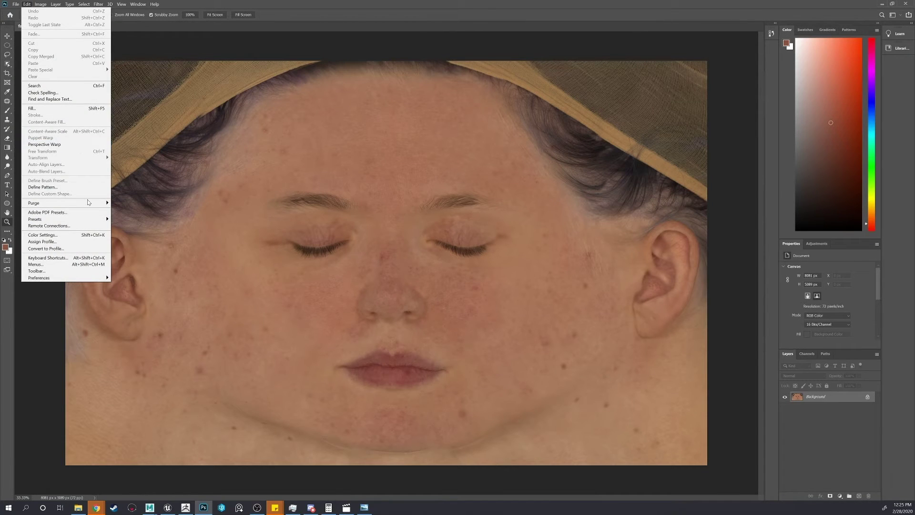
left_click(152, 168)
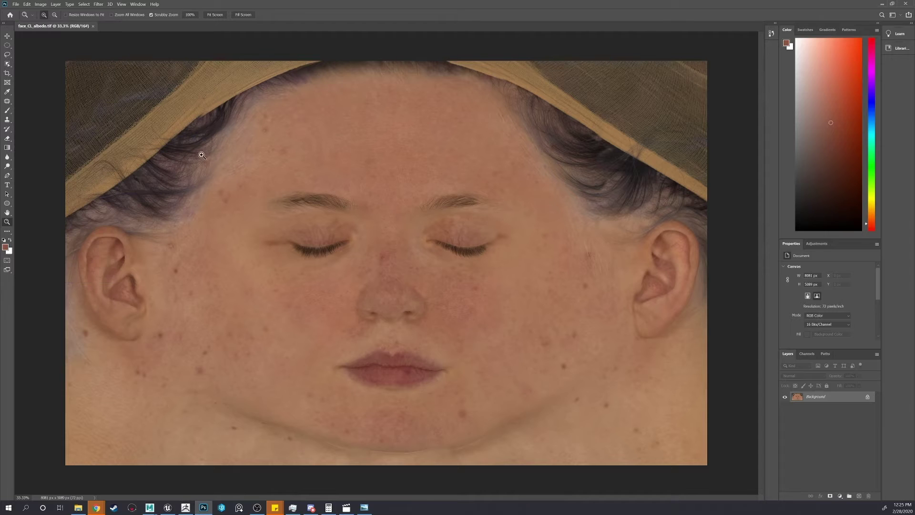
left_click(867, 397)
left_click(27, 4)
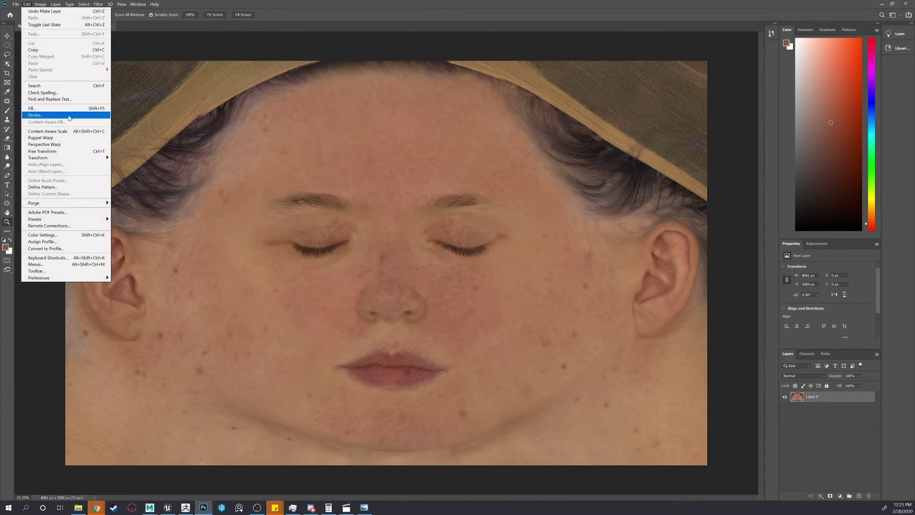
mouse_move(74, 158)
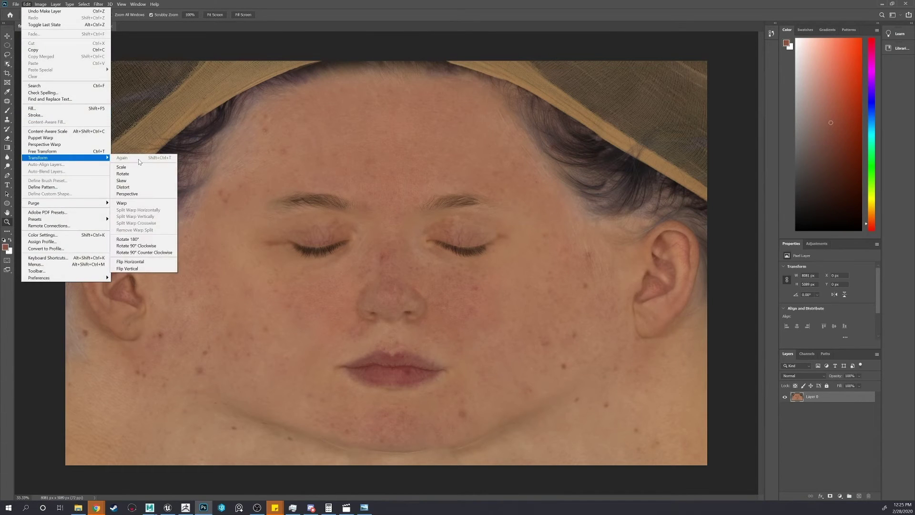
left_click(143, 269)
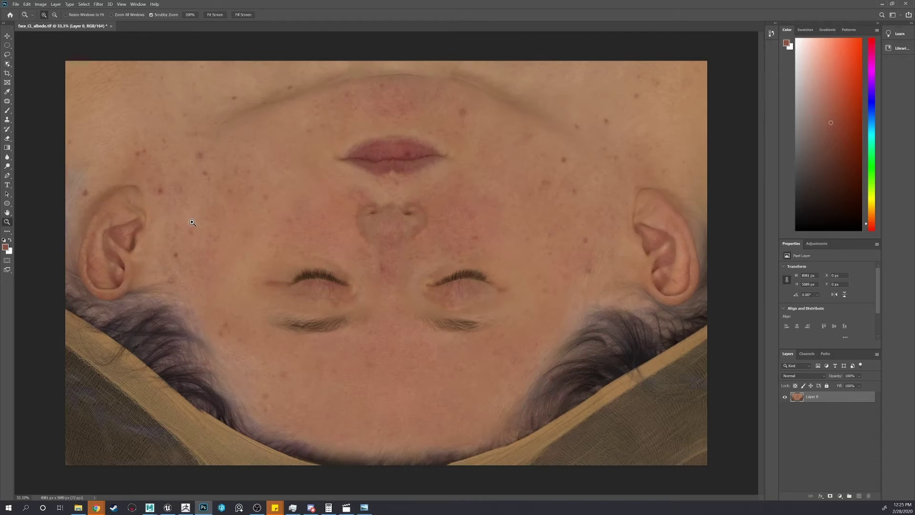
Step: Switch to ZBrush and import the face albedo as a texture from the fullface folder in texturingxyz__multichannelfaces_07 on the Desktop
left_click(882, 6)
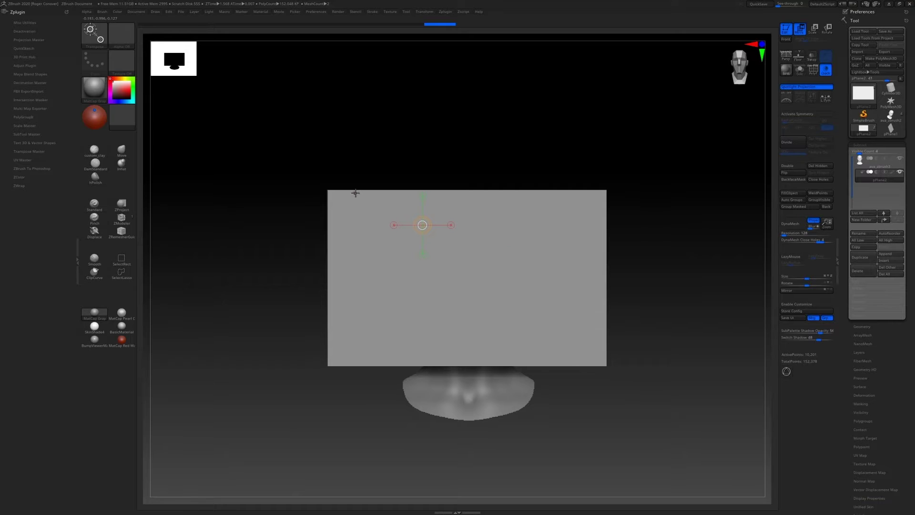
mouse_move(523, 237)
right_mouse_down()
mouse_move(535, 235)
mouse_move(514, 237)
right_mouse_up()
right_click_drag(584, 233, 559, 239, "alt")
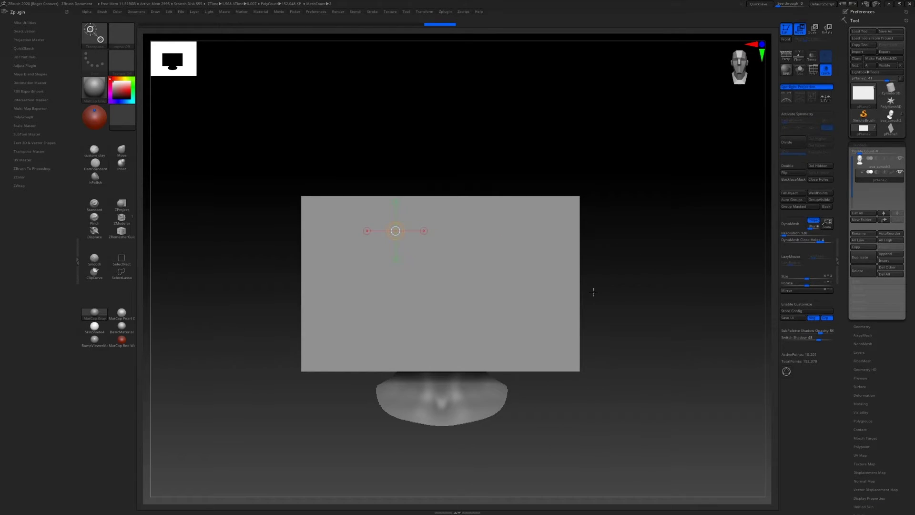
left_click(122, 61)
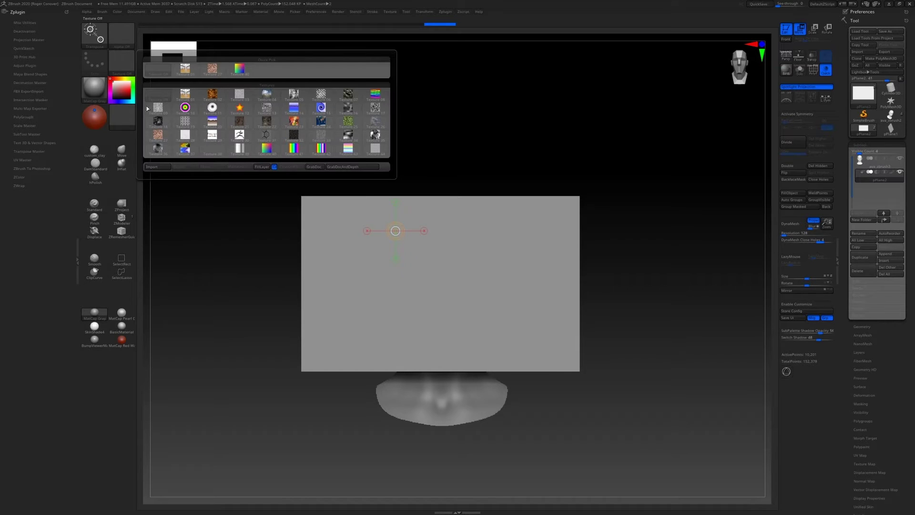
left_click(161, 168)
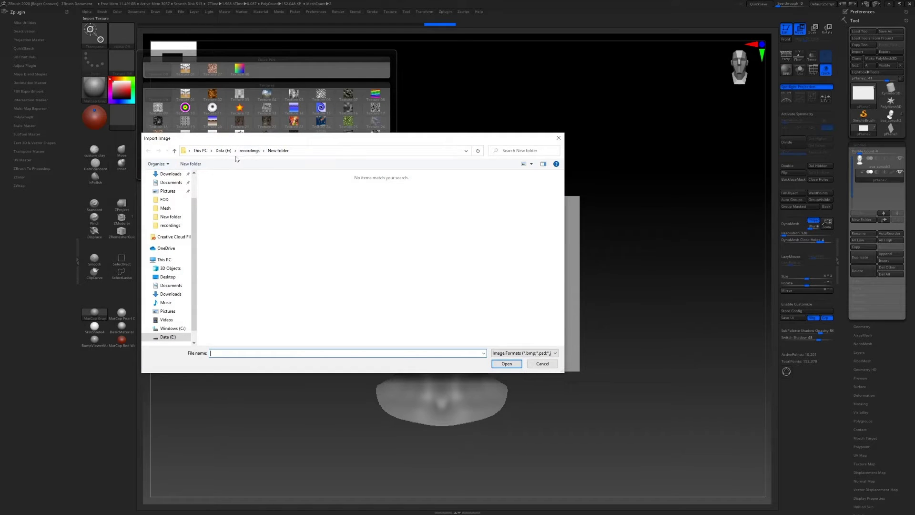
scroll(166, 196, "up", 2)
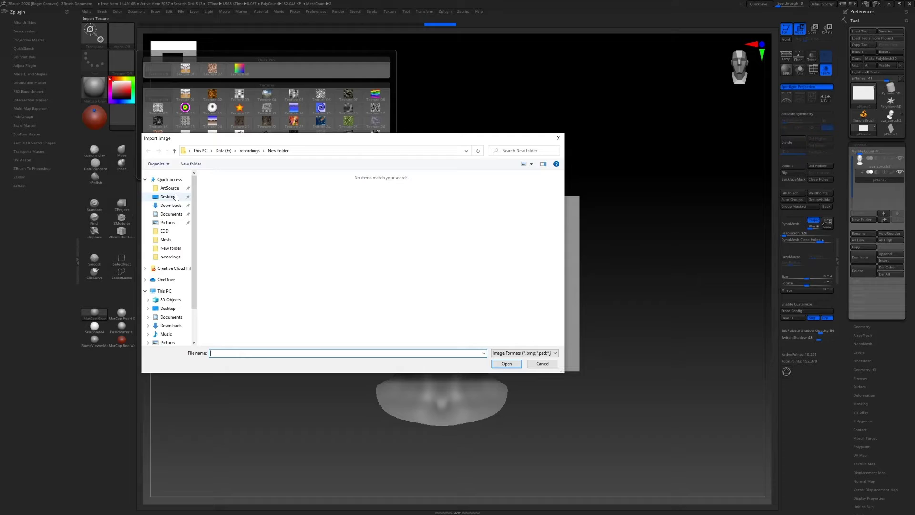
left_click(167, 196)
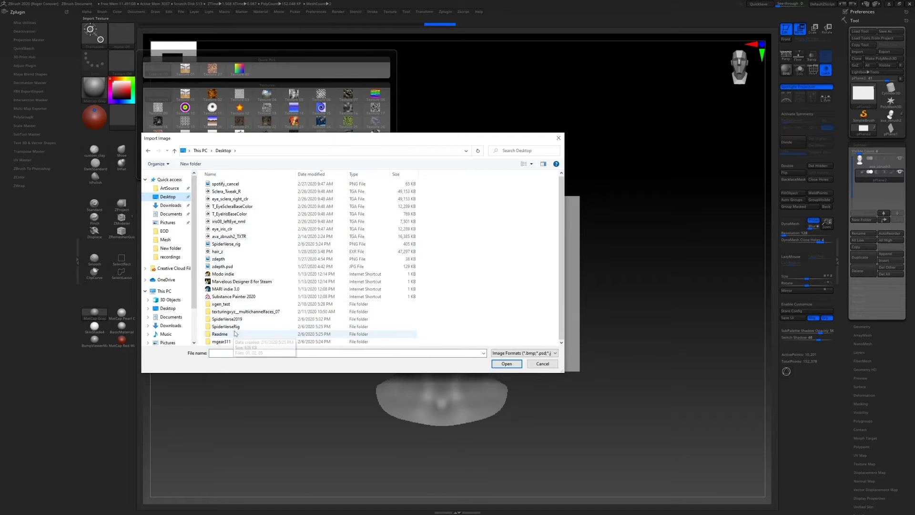
double_click(243, 311)
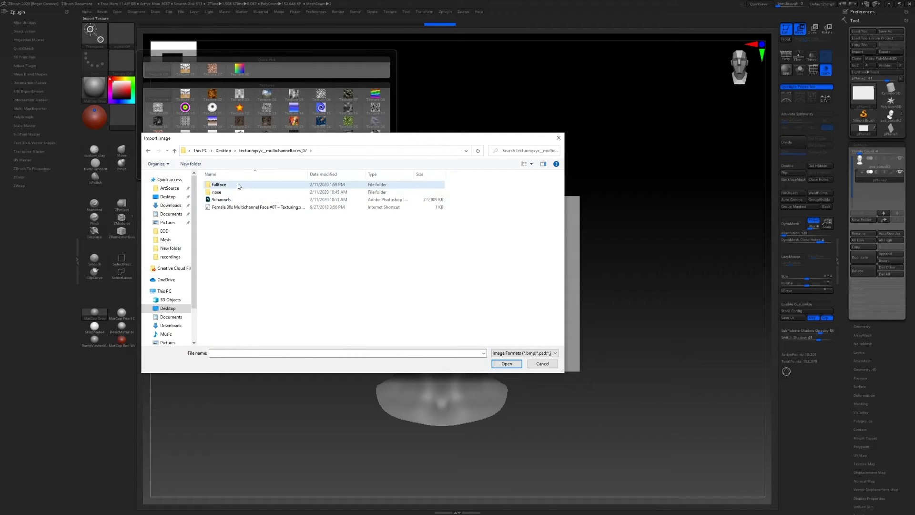
double_click(242, 186)
double_click(262, 195)
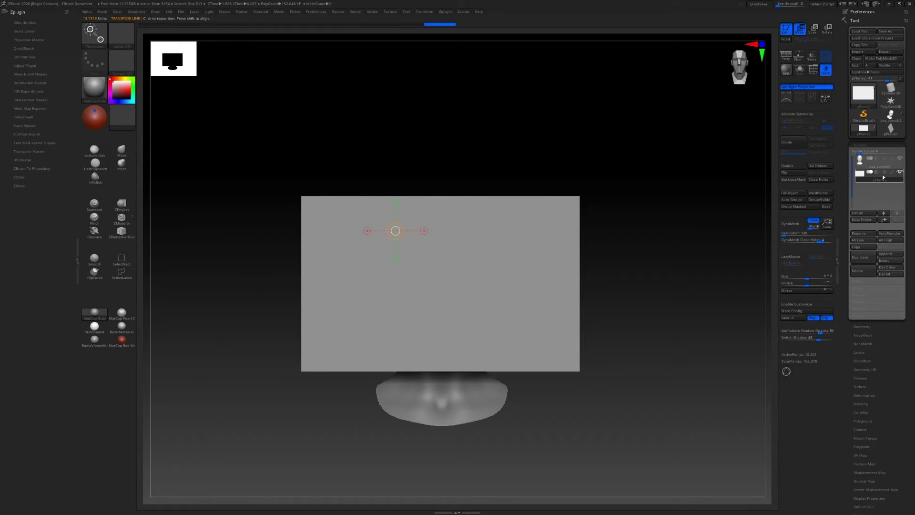
Step: Create a new texture map for the plane and assign the imported face texture to it
scroll(858, 338, "down", 5)
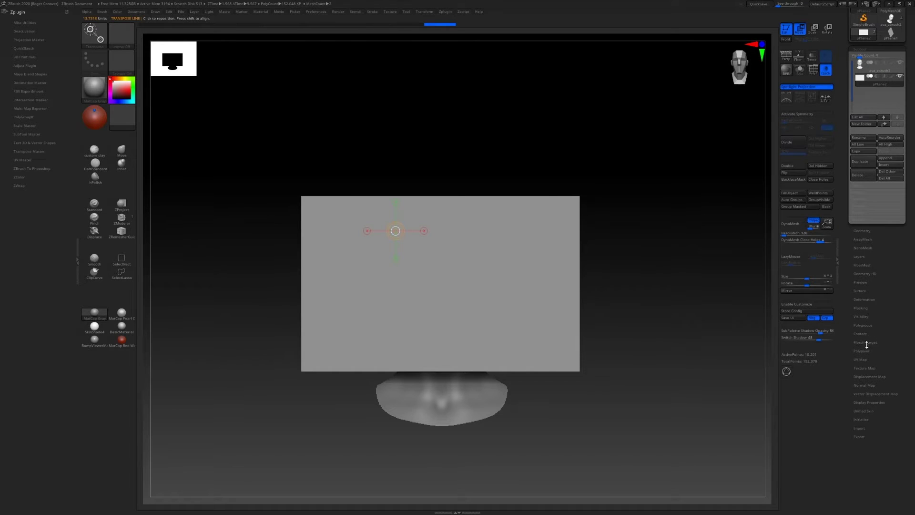
left_click(863, 368)
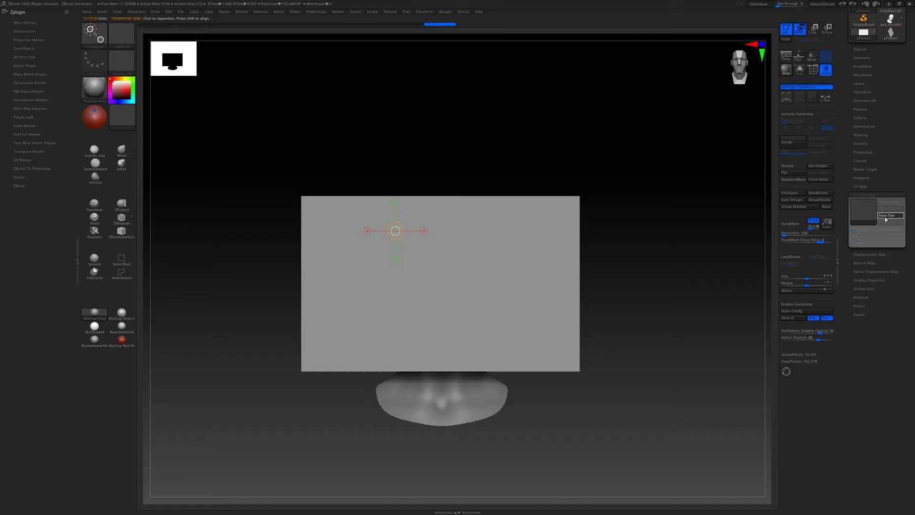
left_click(885, 217)
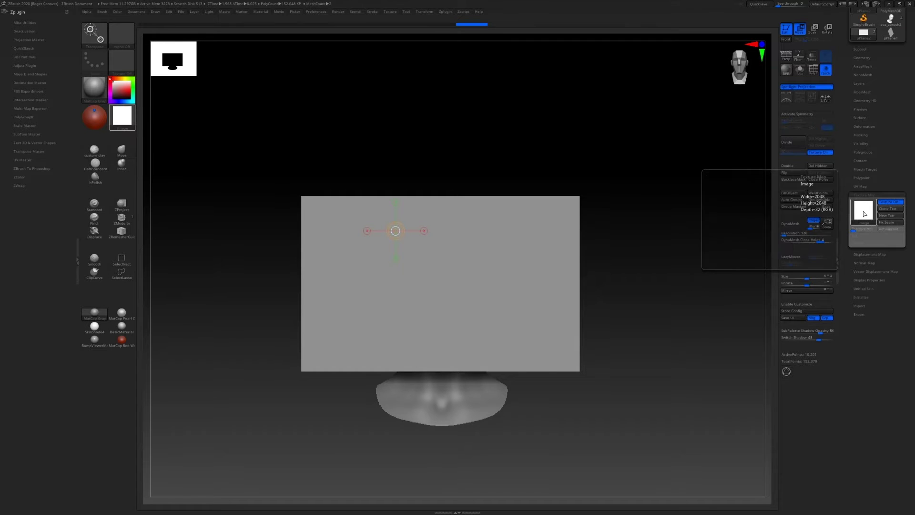
left_click(861, 216)
left_click(693, 216)
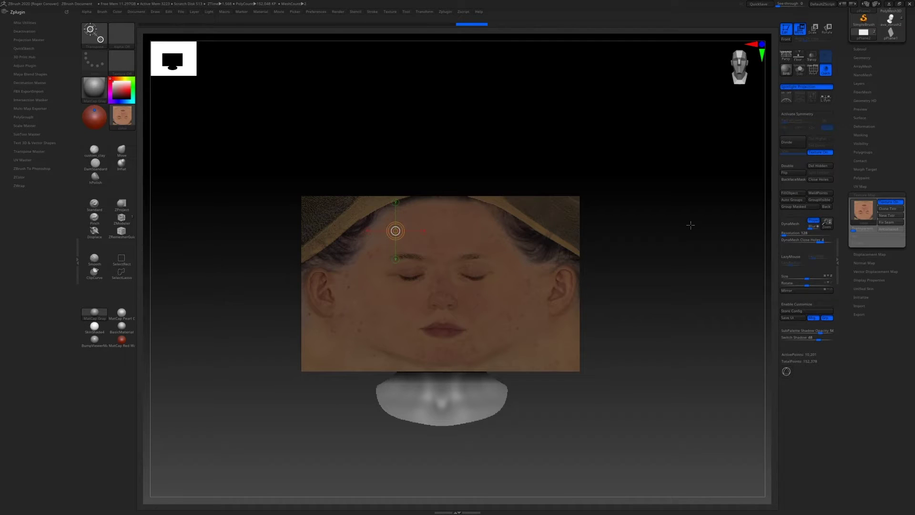
Step: Apply the SkinShade4 material and check the textured plane's placement in front of the head from the side
mouse_move(622, 239)
left_mouse_down()
mouse_move(673, 241)
mouse_move(625, 241)
left_mouse_up()
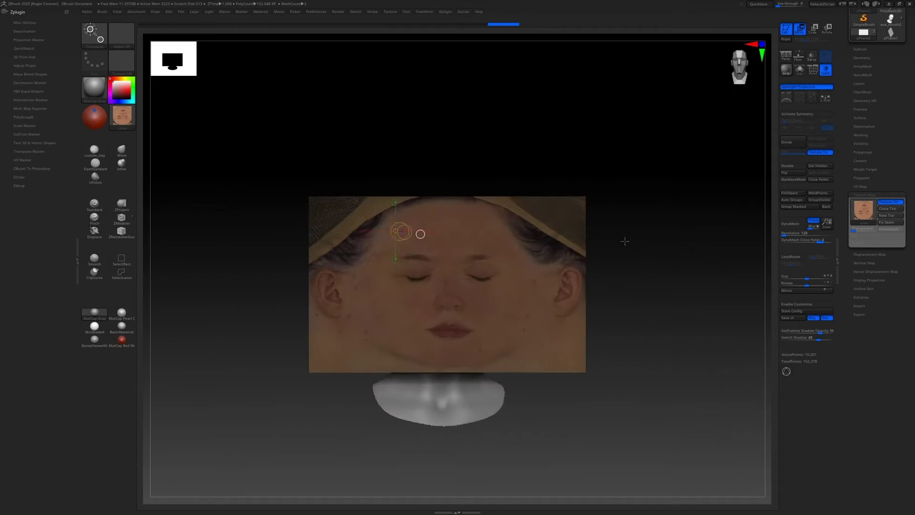
left_click(90, 329)
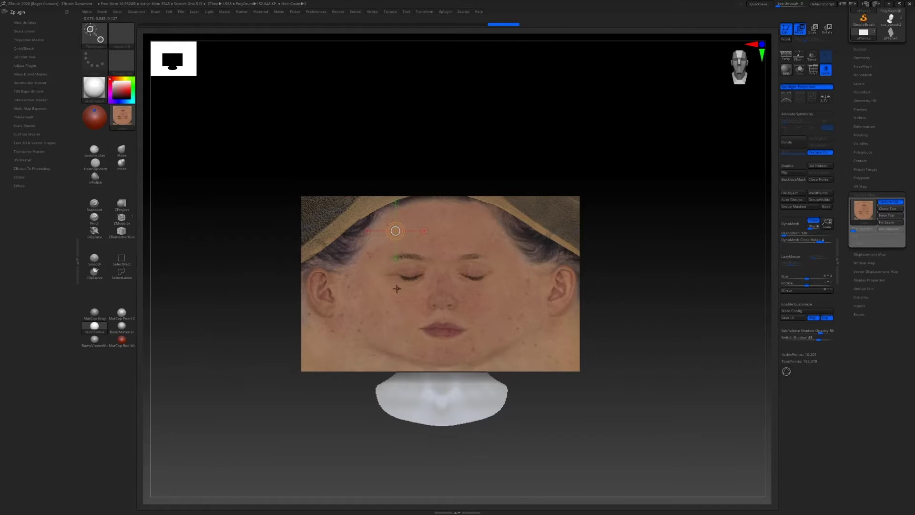
right_click_drag(397, 289, 473, 308, "alt")
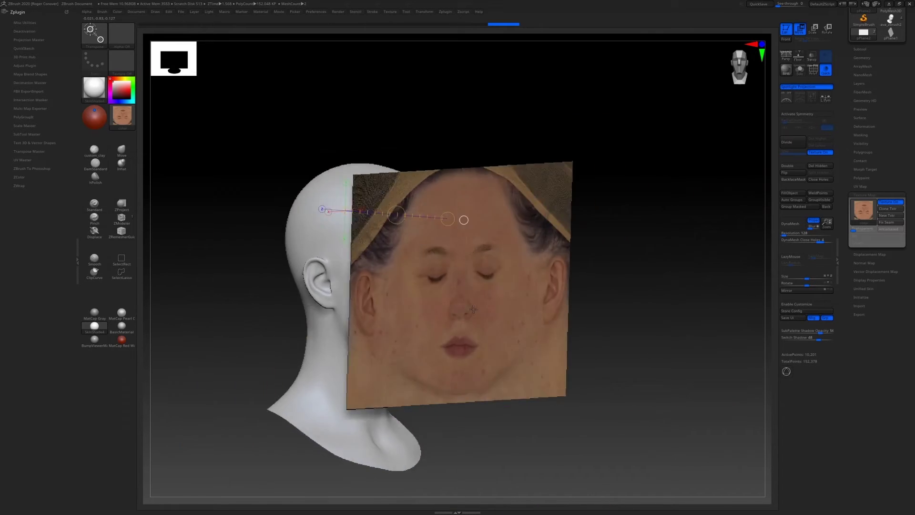
left_click_drag(473, 309, 481, 306)
key("q")
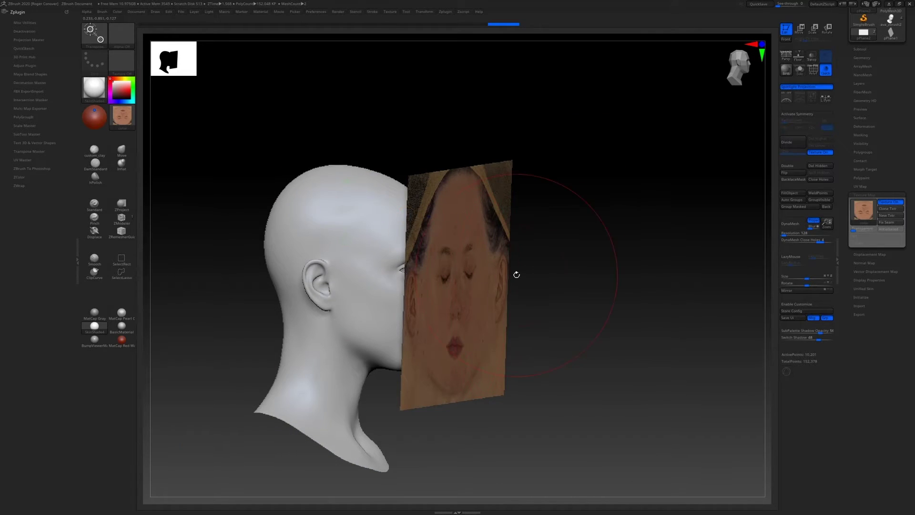
right_click_drag(516, 274, 451, 83, "shift")
key("w")
Step: Launch the ZWrap plugin with the textured plane and the head loaded for point selection
left_click(464, 13)
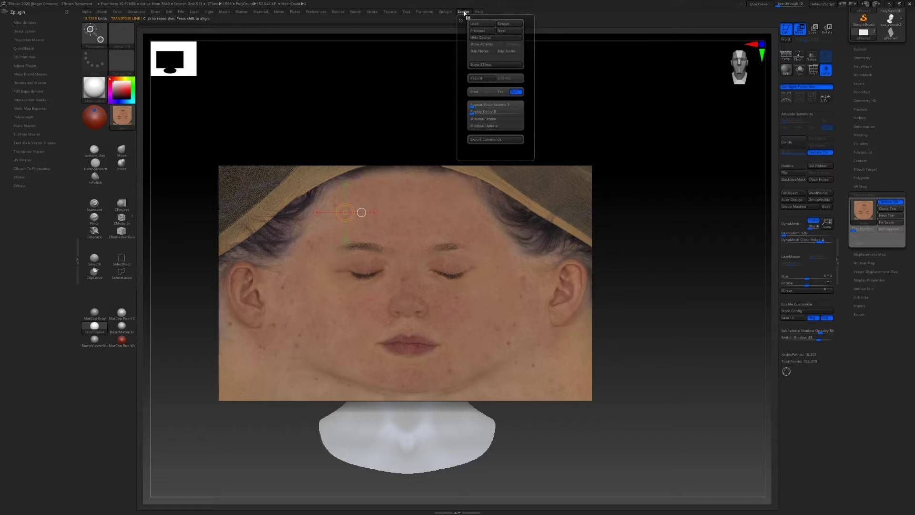
left_click(448, 12)
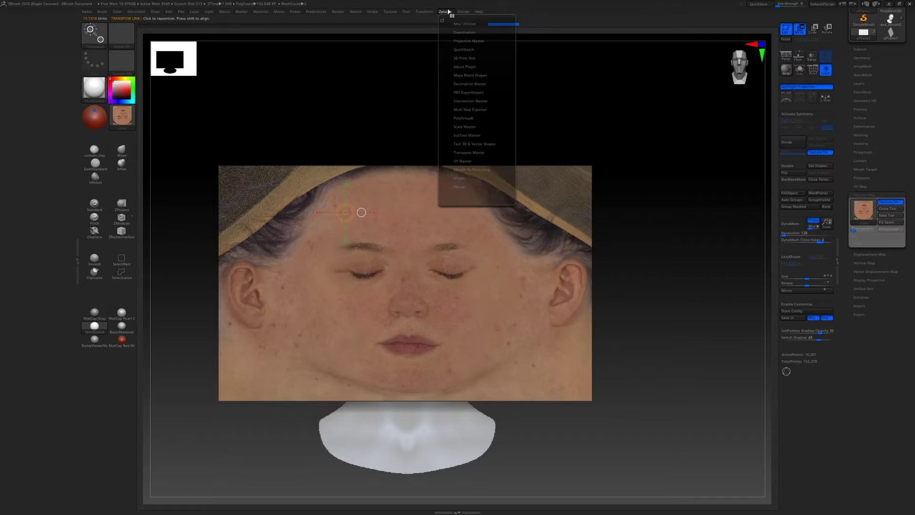
left_click(465, 187)
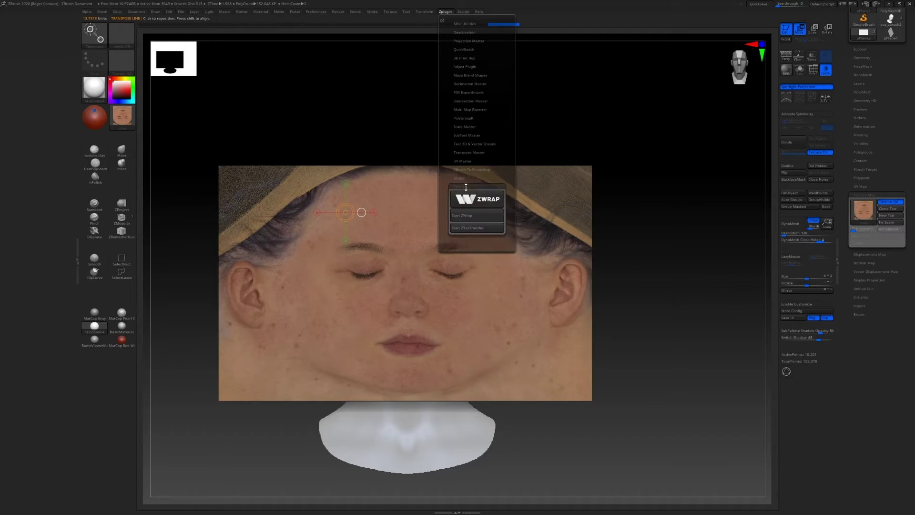
left_click(473, 218)
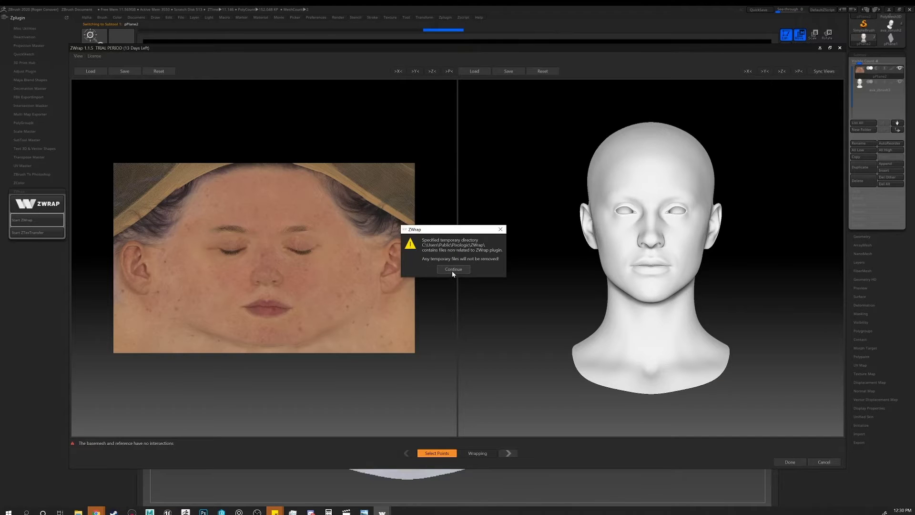
left_click(453, 270)
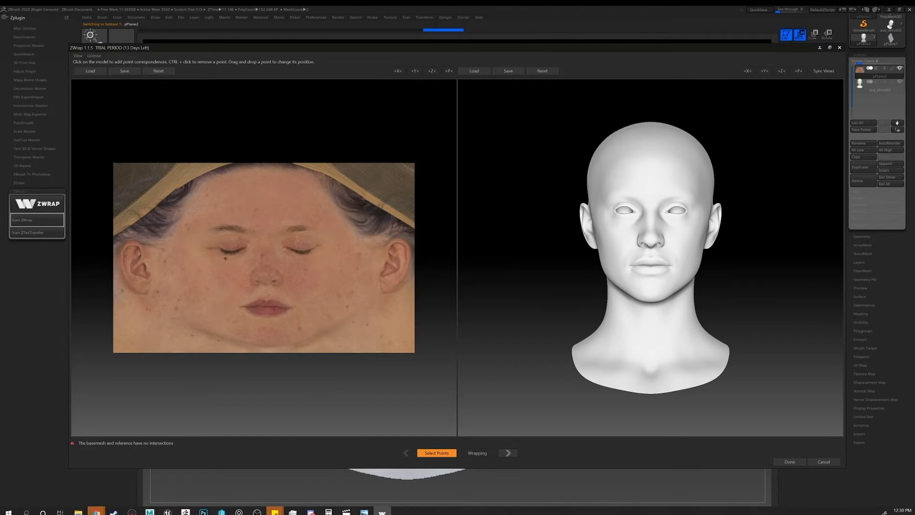
Step: Place matching points at the eye corners, around the nose and at the mouth corners on both the texture plane and the head
scroll(209, 258, "up", 6)
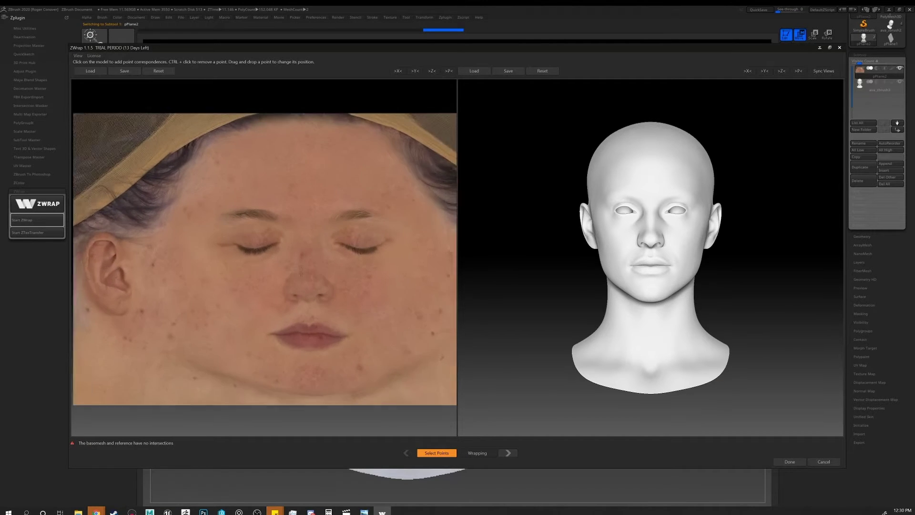
scroll(247, 265, "up", 2)
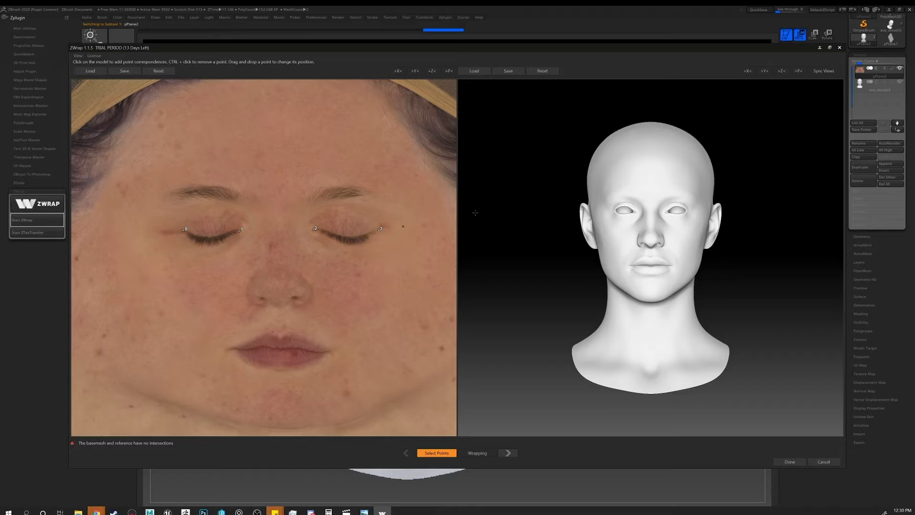
scroll(569, 234, "up", 5)
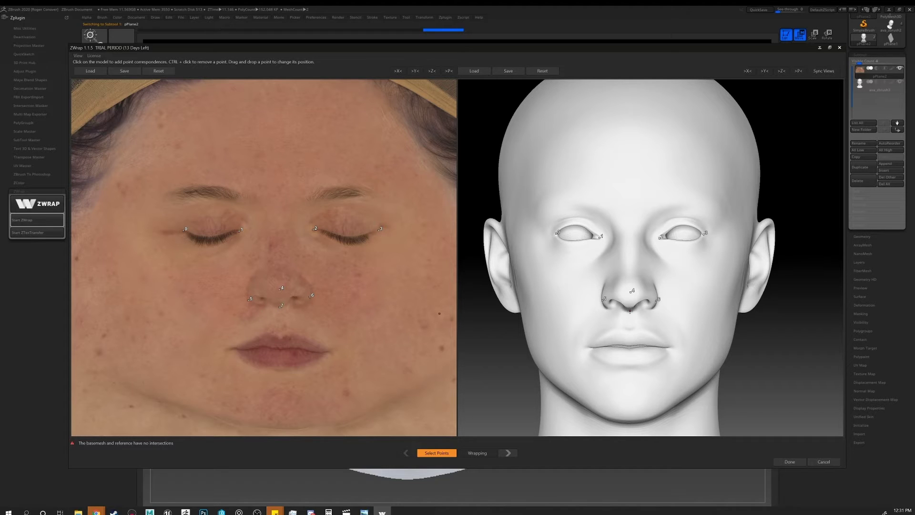
middle_click_drag(301, 295, 289, 258)
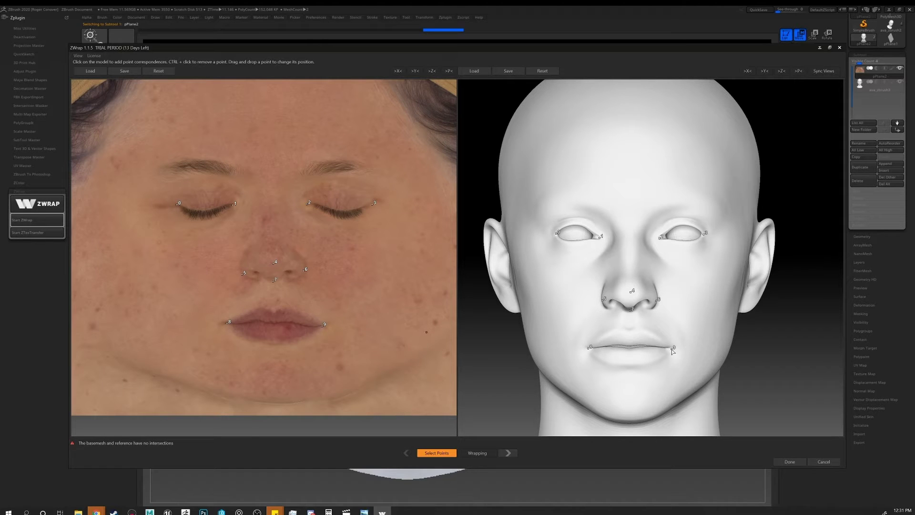
Step: Add matching points on the upper lip, mouth centre, lower lip and chin of both models
left_click(621, 329)
left_click(629, 342)
left_click(273, 322)
left_click(289, 342)
left_click(615, 366)
left_click(646, 366)
left_click(627, 419)
left_click(269, 399)
Step: Add matching points on both sides of the jawline on the texture plane and the head
scroll(324, 323, "down", 3)
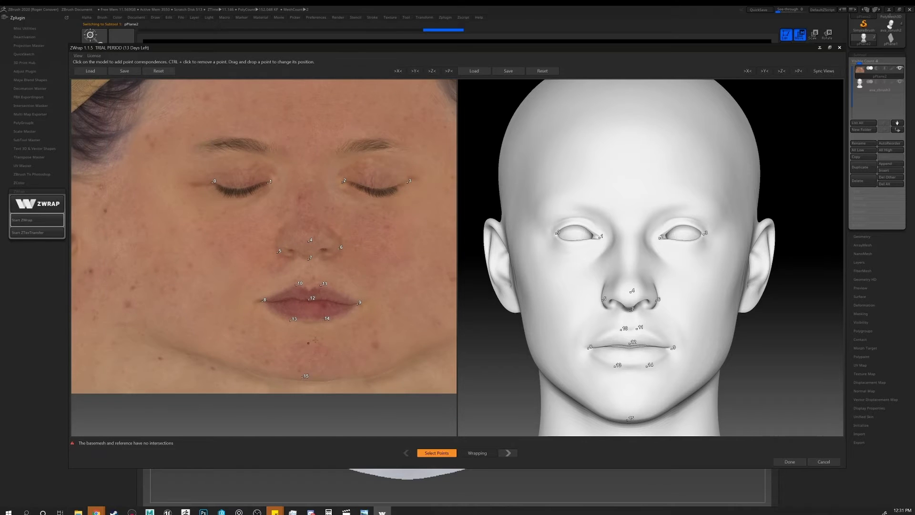
left_click(161, 323)
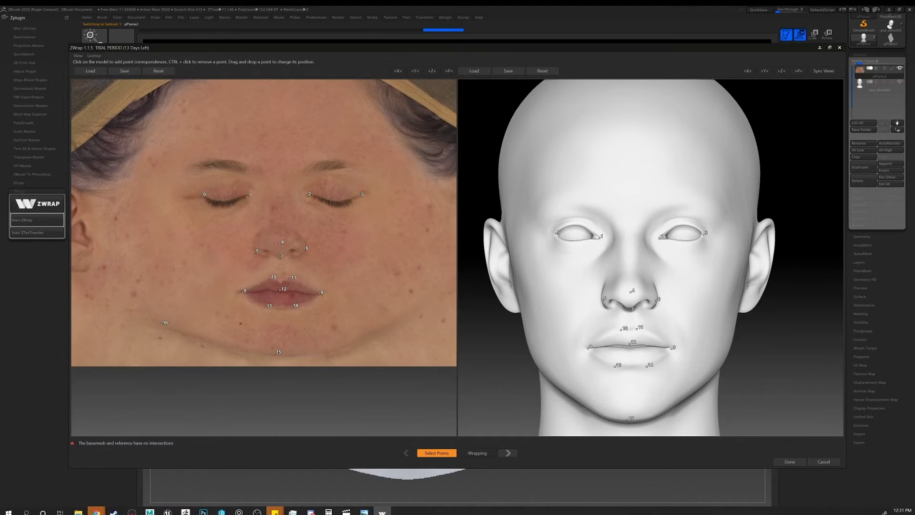
left_click(399, 313)
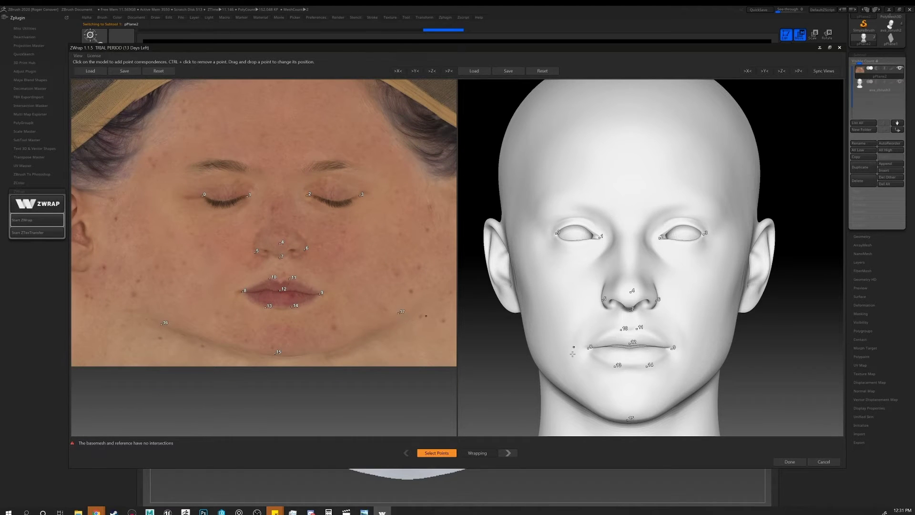
left_click(537, 365)
left_click(717, 372)
middle_click_drag(573, 300, 558, 318)
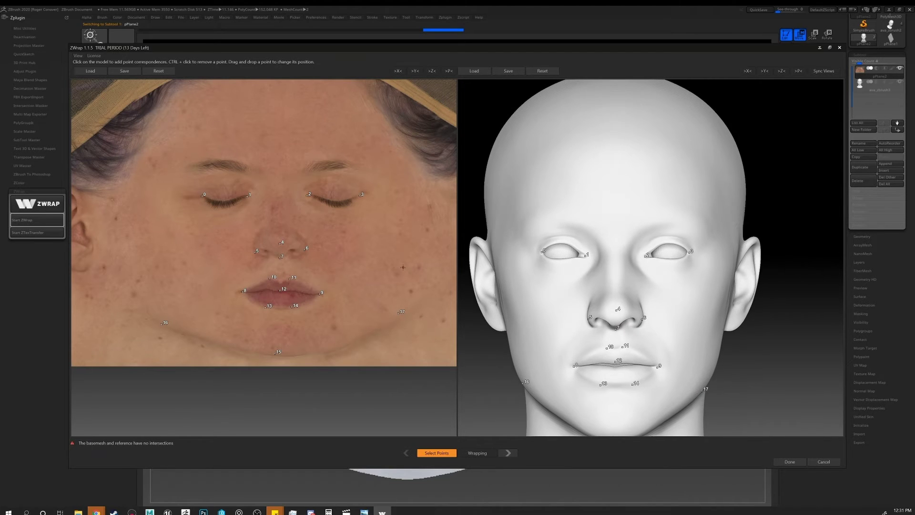
Step: Add matching points above both nostril wings on the texture plane and the head
middle_click_drag(304, 235, 274, 259)
left_click(244, 257)
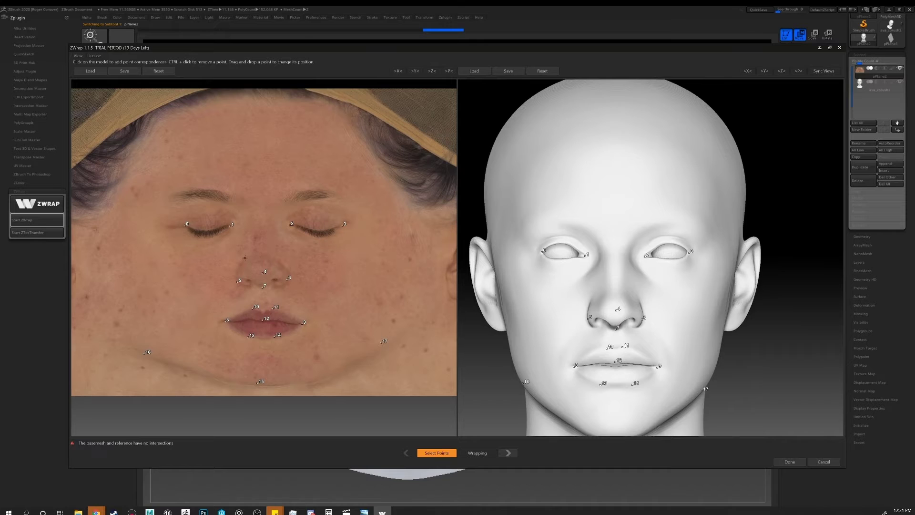
left_click(280, 260)
left_click(592, 298)
left_click(641, 300)
middle_click_drag(616, 255, 607, 266)
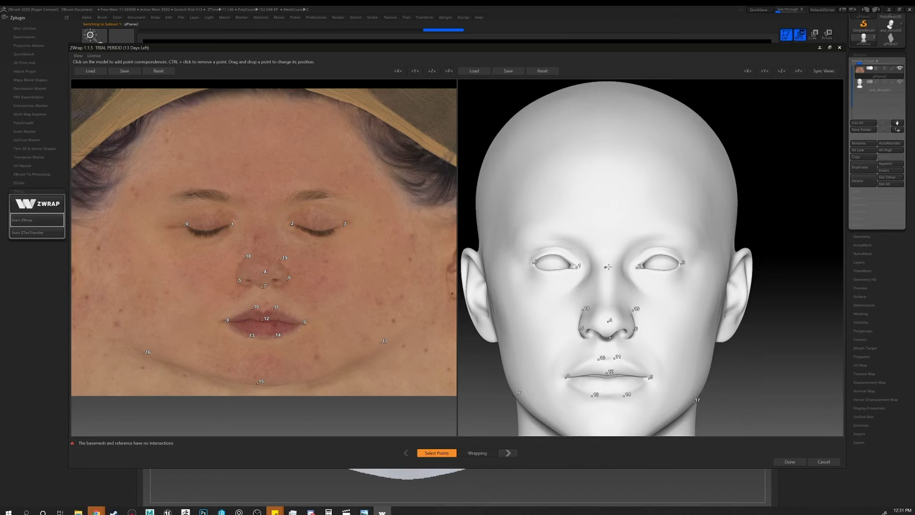
Step: Add matching points on the nose bridge between the eyes and beyond the outer ends of the eyebrows
left_click(262, 219)
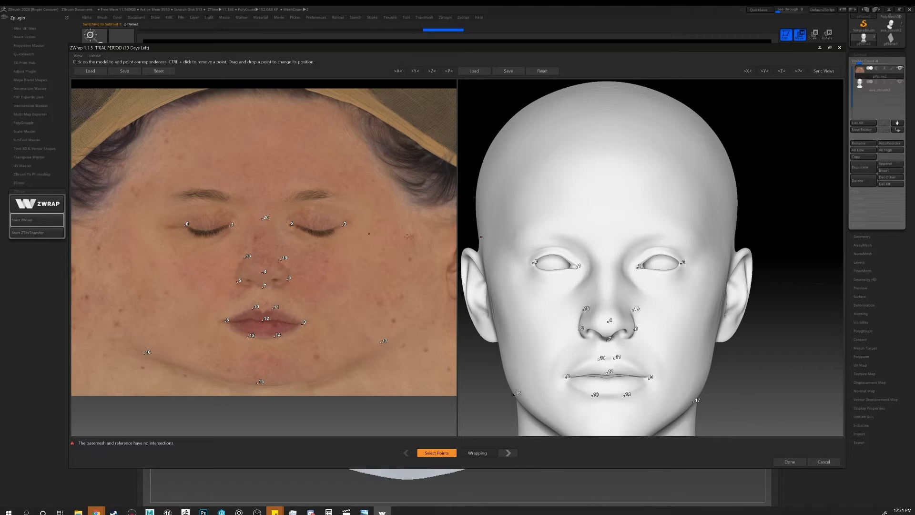
left_click(608, 262)
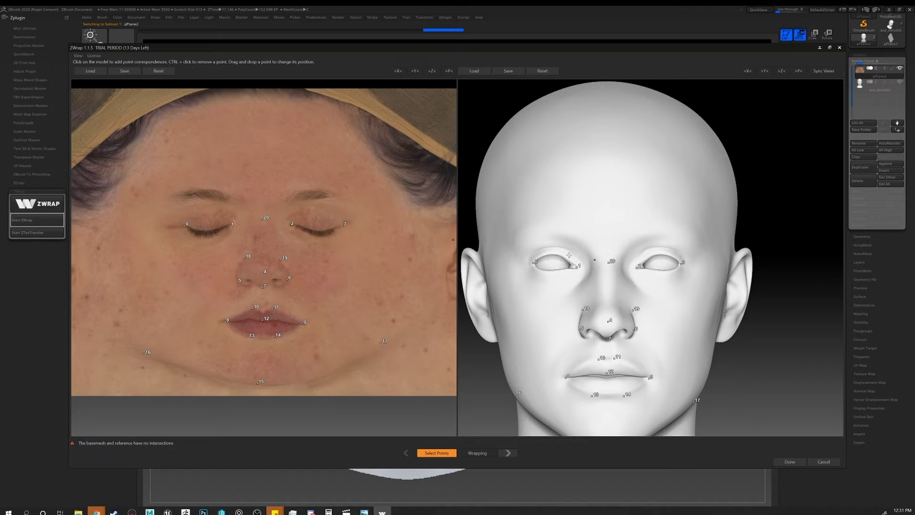
left_click(156, 204)
left_click(514, 246)
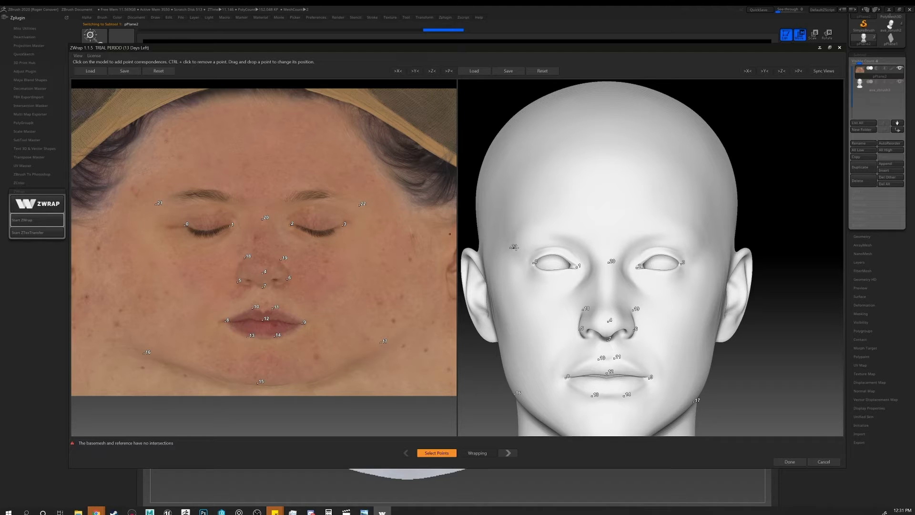
left_click(703, 250)
Step: Add matching points at the inner ends of both eyebrows on the head and the texture plane
left_click(590, 246)
left_click(628, 245)
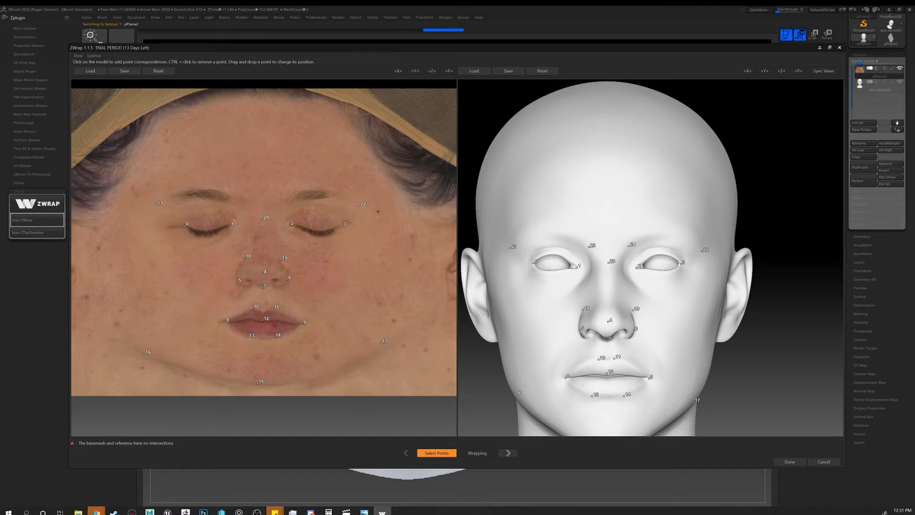
left_click(249, 207)
left_click(279, 207)
middle_click_drag(286, 230, 331, 227)
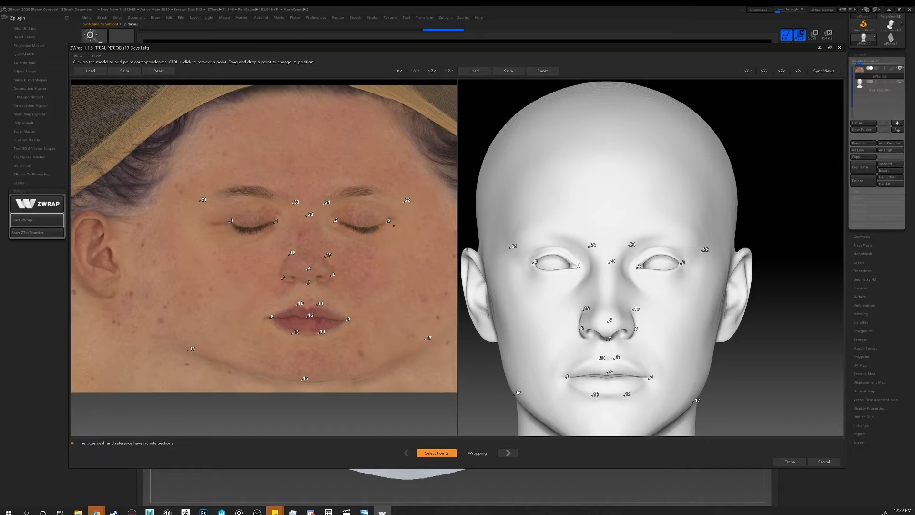
Step: Add matching points at the upper edge and lobe of the image-left ear on the head and the texture plane
left_click(466, 250)
left_click(494, 339)
middle_click_drag(492, 290, 530, 288)
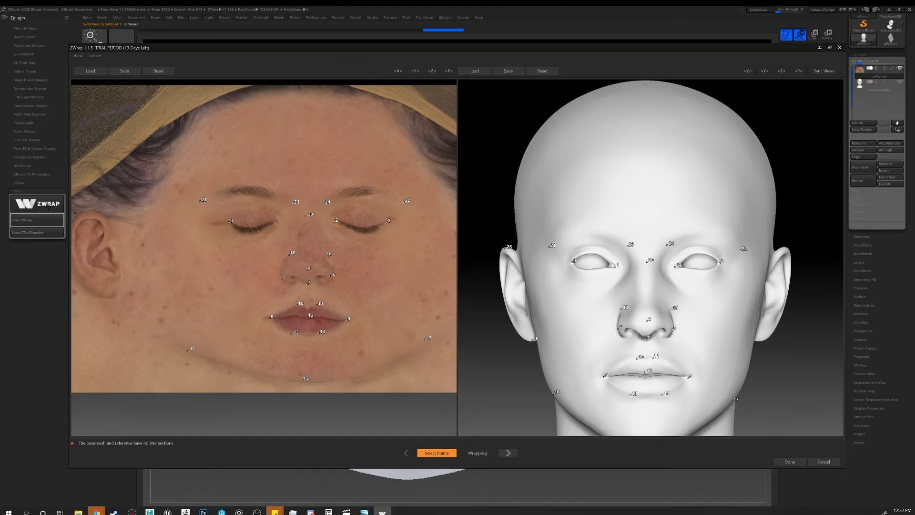
middle_click_drag(124, 225, 153, 228)
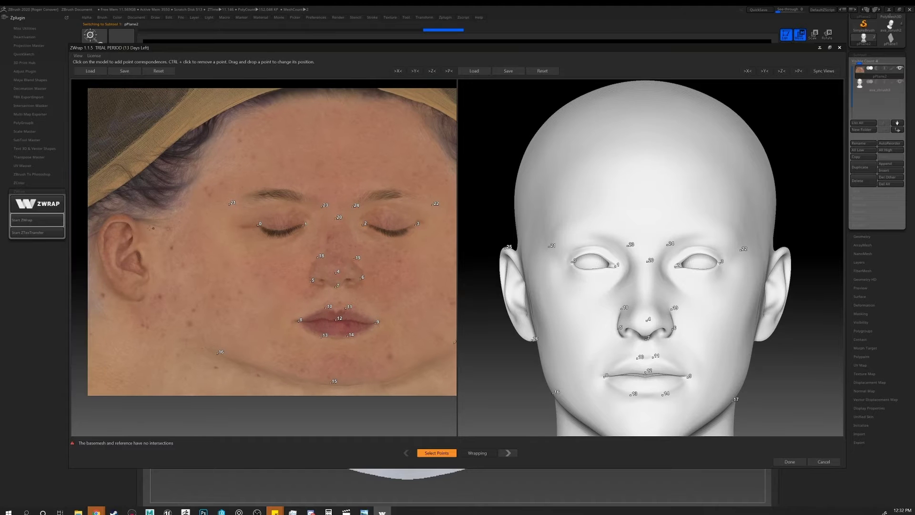
left_click(138, 300)
Step: Add matching points at the upper edge and lobe of the opposite ear on the texture plane and the head
middle_click_drag(410, 229, 271, 221)
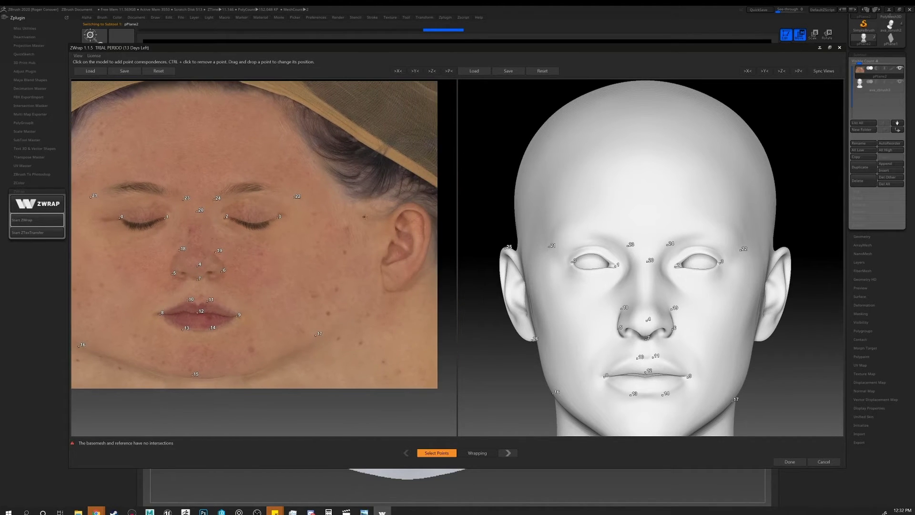
left_click(412, 203)
left_click(394, 289)
left_click(787, 247)
left_click(760, 340)
Step: Add matching points at the front edge of each ear, beside the ear opening, on the head and the texture plane
right_click_drag(760, 340, 710, 337)
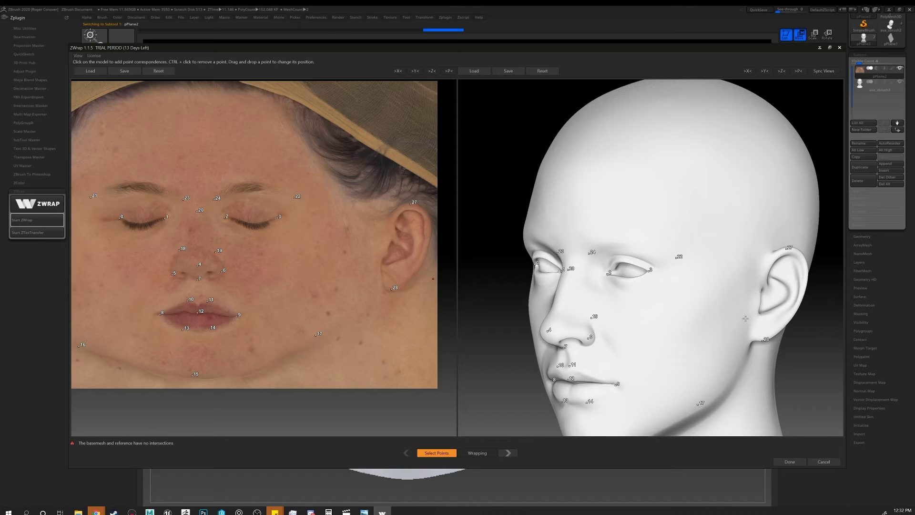
left_click(760, 300)
left_click(386, 251)
right_click_drag(484, 263, 628, 268)
right_click_drag(627, 268, 665, 270)
right_click_drag(313, 271, 451, 279, "alt")
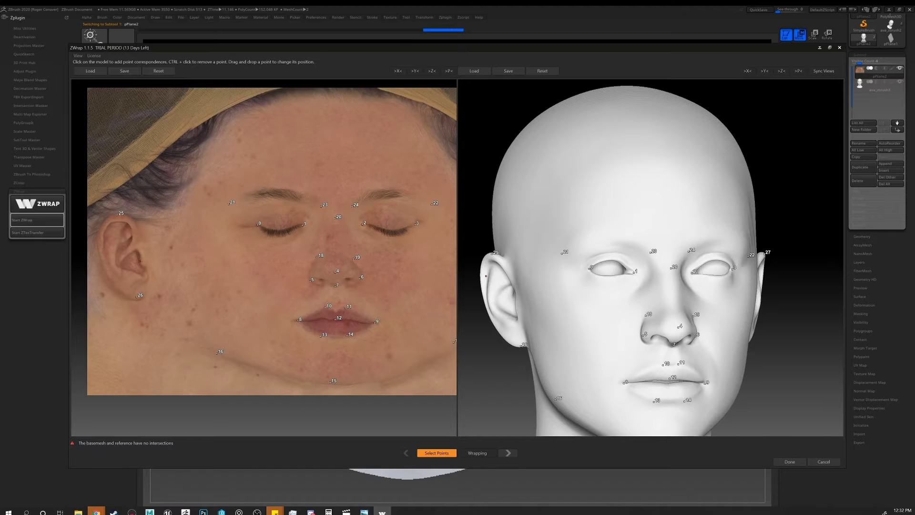
left_click_drag(470, 300, 617, 270)
left_click(516, 306)
middle_click_drag(617, 270, 593, 266)
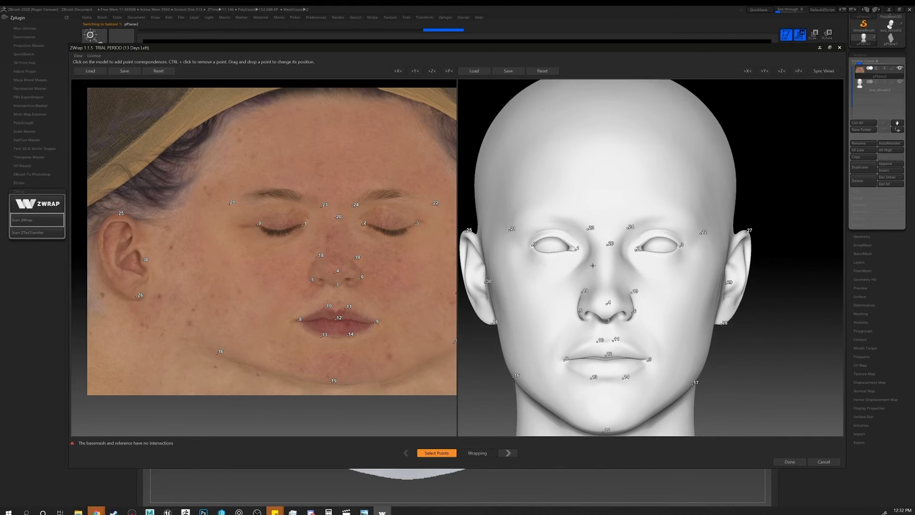
Step: Add matching points on both outer cheeks, below the outer eye corners, on the head and the texture plane
left_click(510, 281)
left_click(705, 285)
left_click(238, 253)
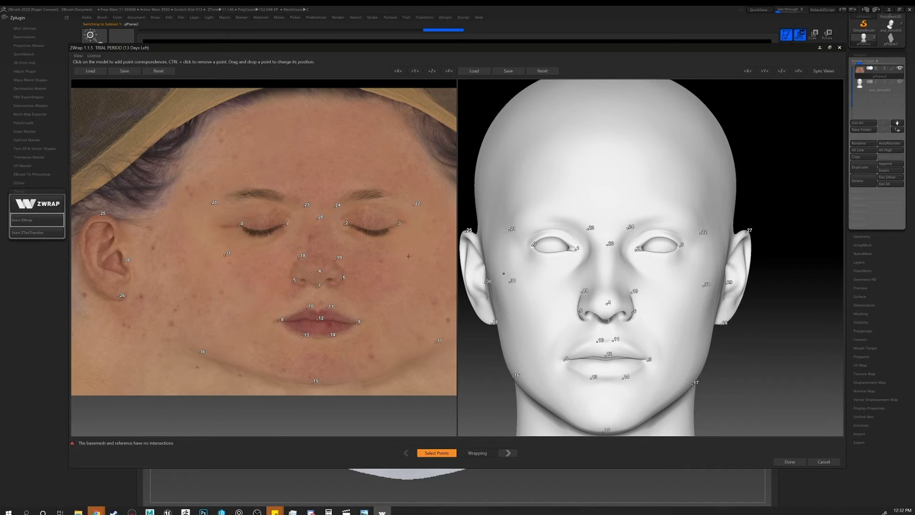
left_click(414, 251)
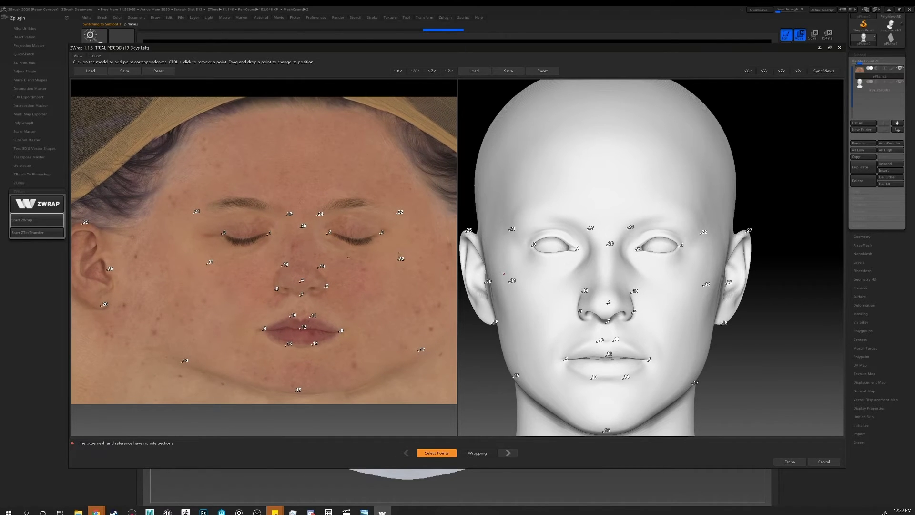
Step: Add matching points along the upper forehead, at the centre and on both sides, on the head and the texture plane
middle_click_drag(572, 191, 568, 220)
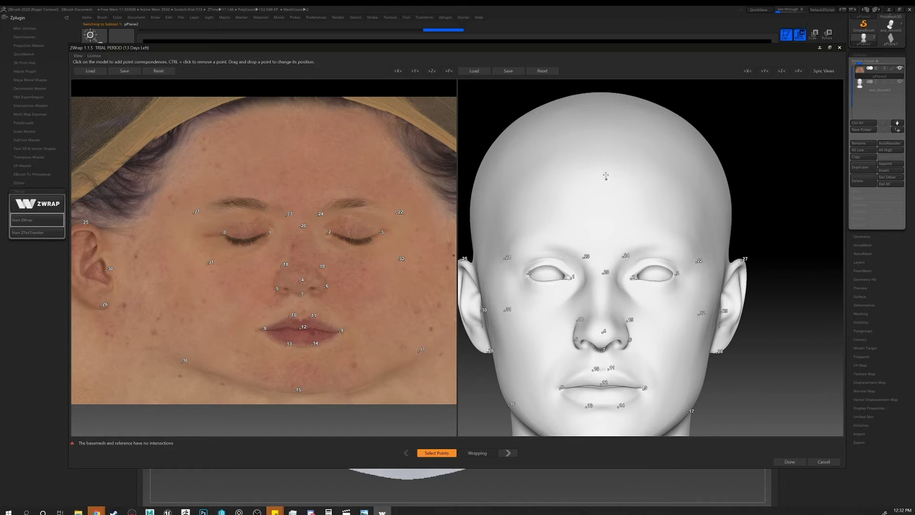
left_click(600, 158)
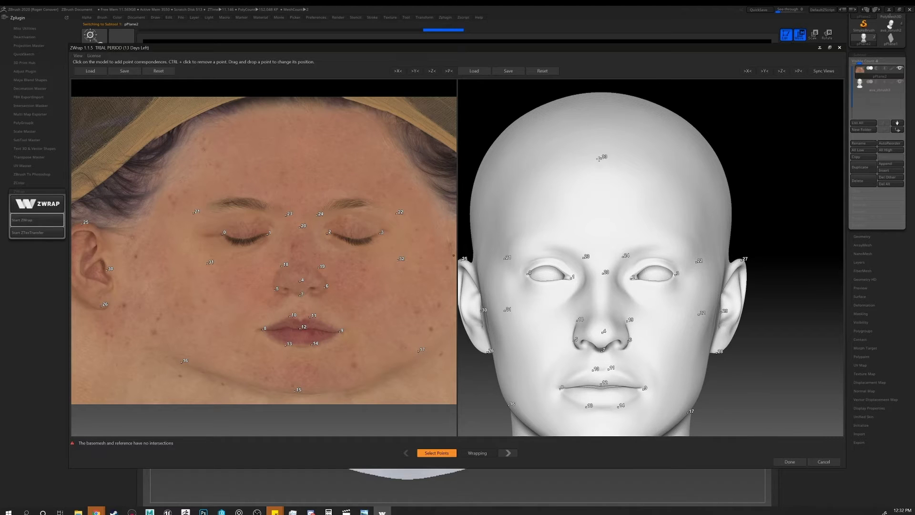
left_click(300, 116)
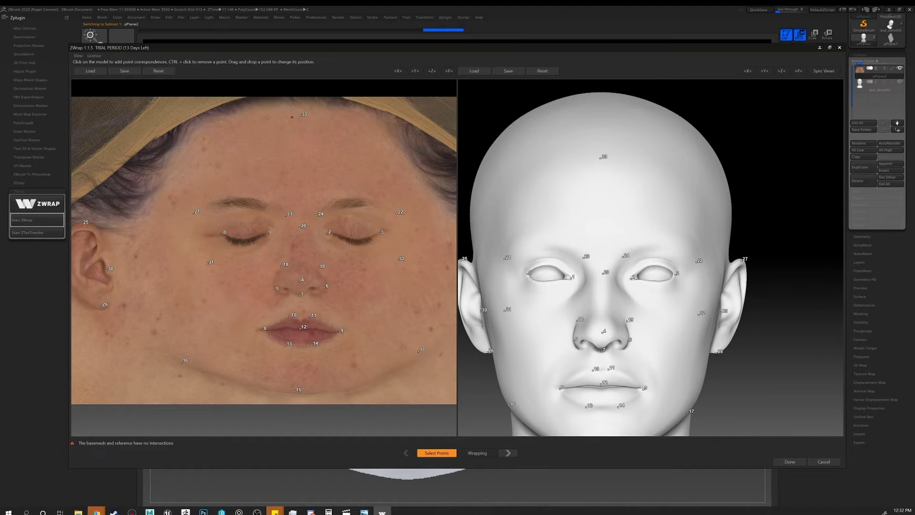
left_click(212, 129)
left_click(377, 130)
left_click(511, 170)
left_click(684, 171)
Step: Add matching points at the middle of both eyebrows on the texture plane and the head
middle_click_drag(584, 223, 589, 203)
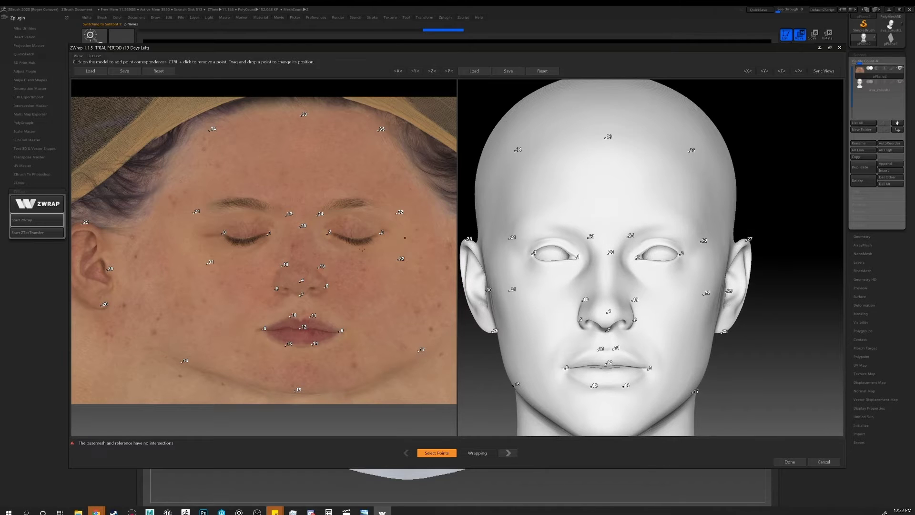
middle_click_drag(362, 249, 336, 241)
scroll(336, 241, "down", 3)
middle_click_drag(395, 227, 386, 230)
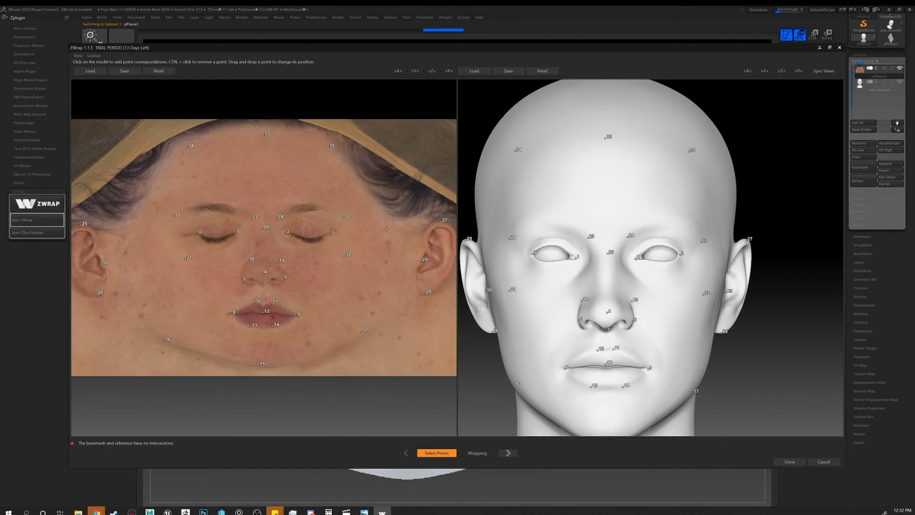
scroll(386, 230, "down", 1)
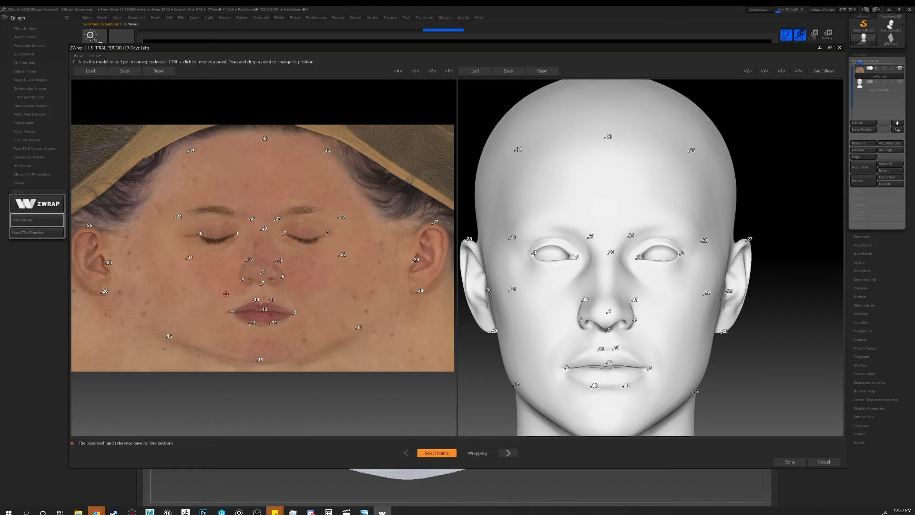
left_click(193, 297)
mouse_move(201, 286)
left_mouse_down()
mouse_move(186, 289)
mouse_move(193, 291)
left_mouse_up()
left_click(216, 205)
left_click(310, 205)
left_click(553, 209)
left_click(664, 206)
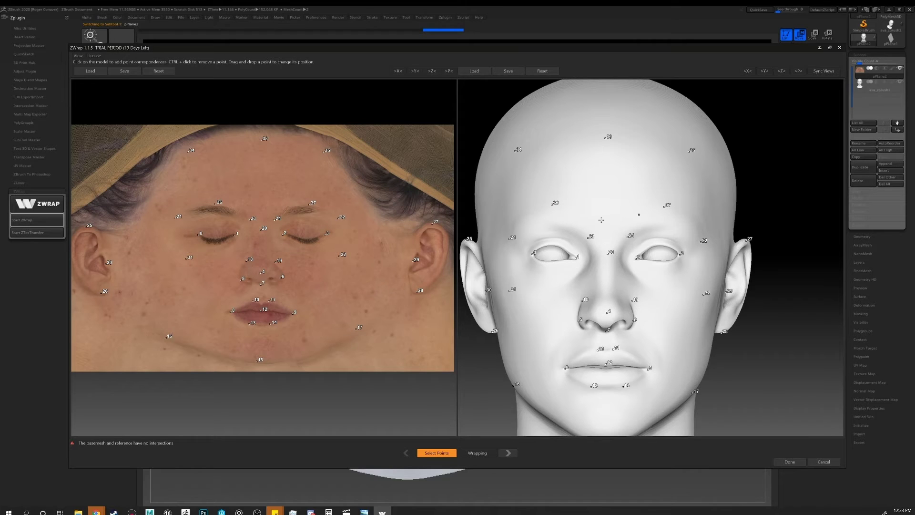
Step: Run the wrapping of the texture plane onto the head and inspect the wrapped mesh up close
left_click(483, 454)
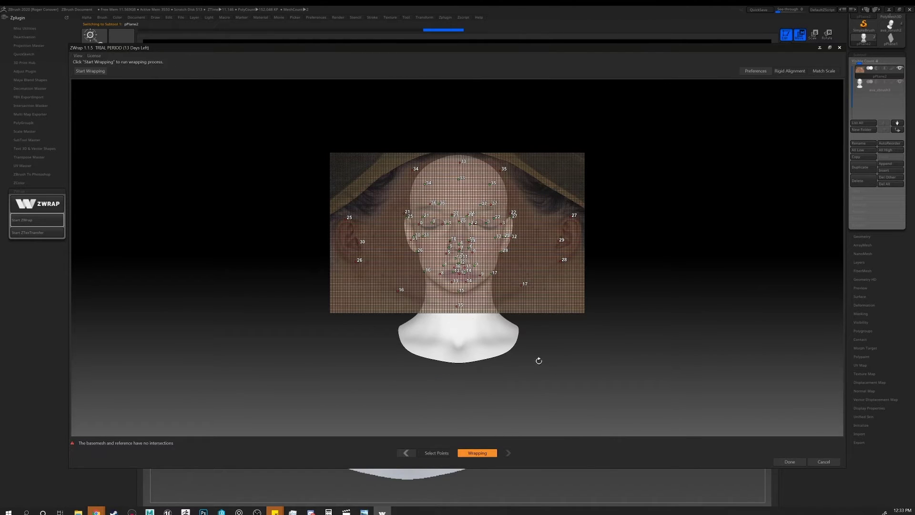
left_click(98, 75)
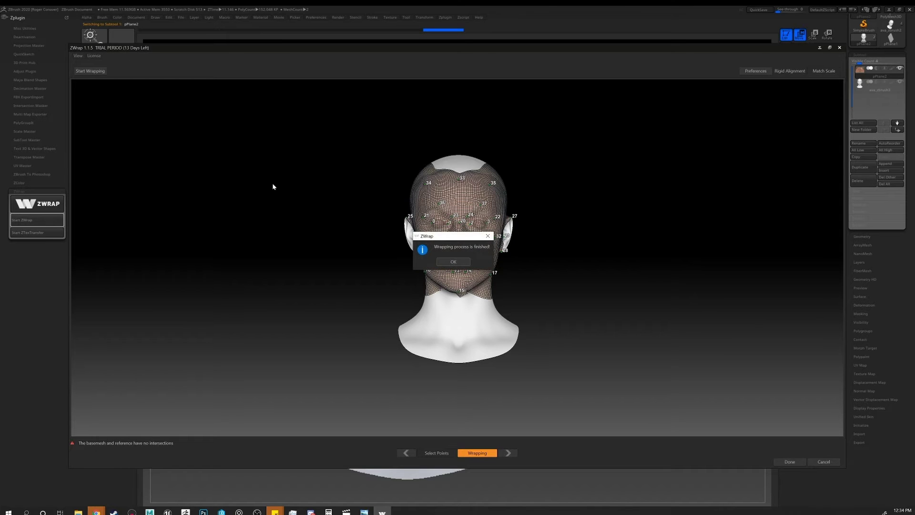
left_click(466, 265)
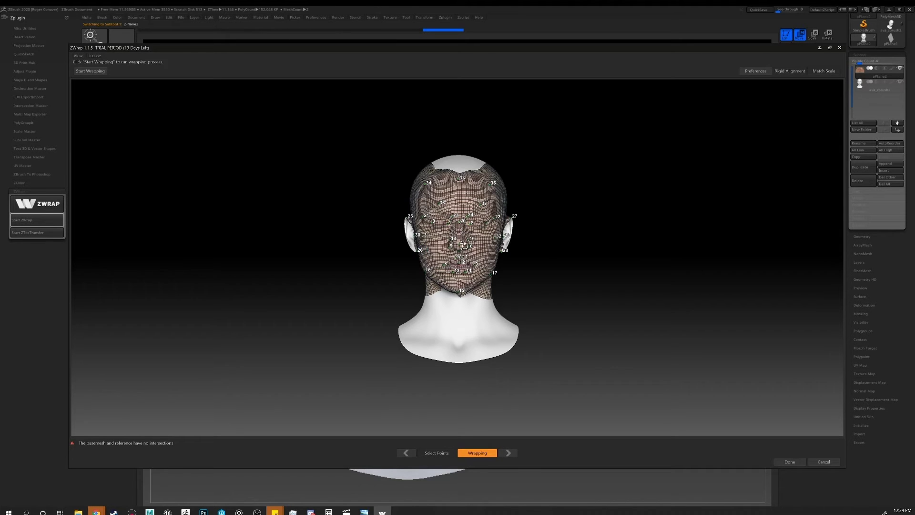
left_click_drag(496, 286, 462, 284)
right_click_drag(463, 285, 576, 304)
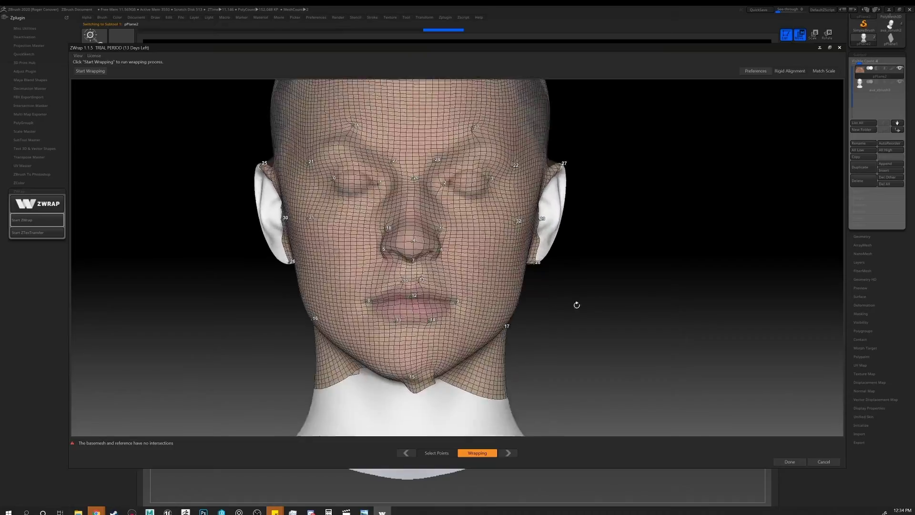
mouse_move(576, 304)
left_mouse_down()
mouse_move(512, 259)
mouse_move(469, 319)
mouse_move(510, 302)
mouse_move(564, 305)
mouse_move(314, 298)
mouse_move(562, 295)
left_mouse_up()
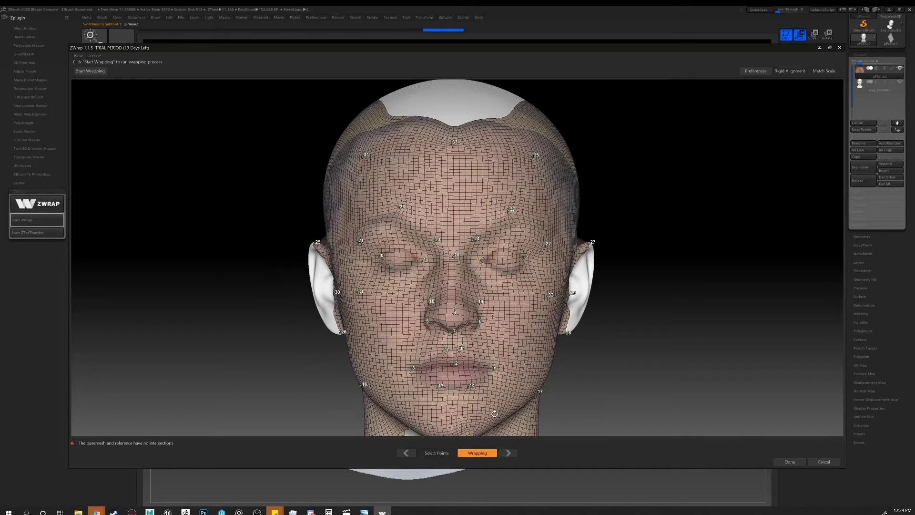
Step: Return to point selection and save the head model's points as demo_geo
left_click(437, 452)
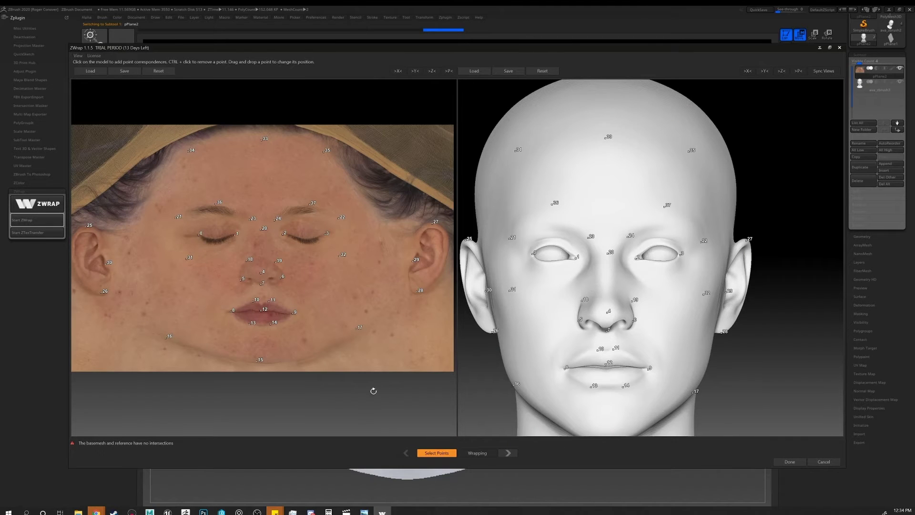
middle_click_drag(649, 102, 659, 107)
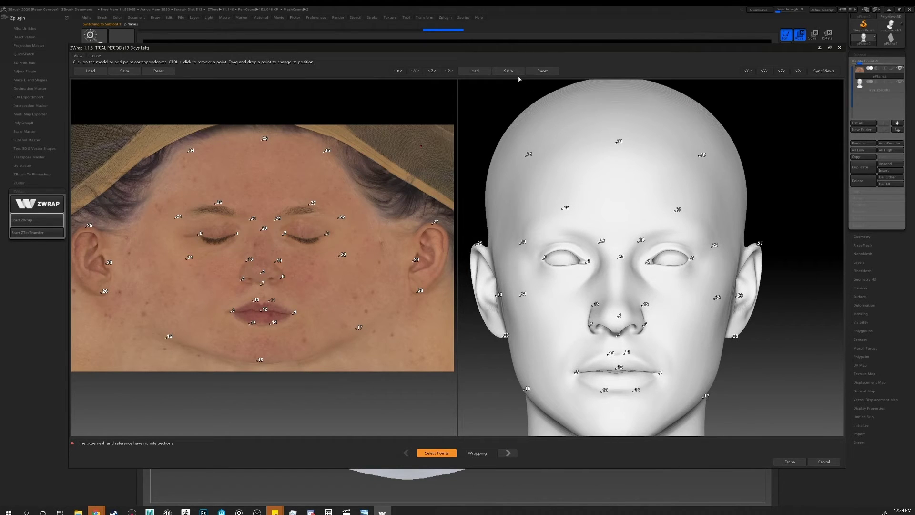
left_click(508, 71)
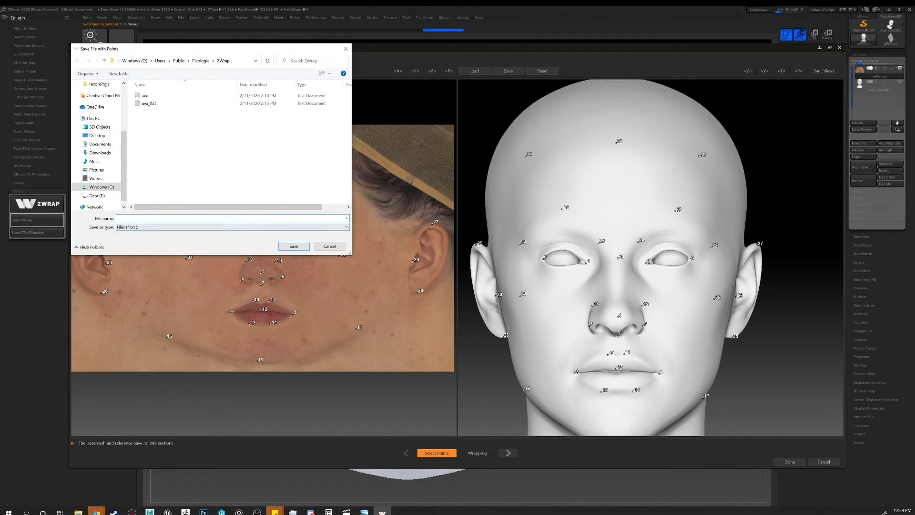
type("demo_geo")
key("Return")
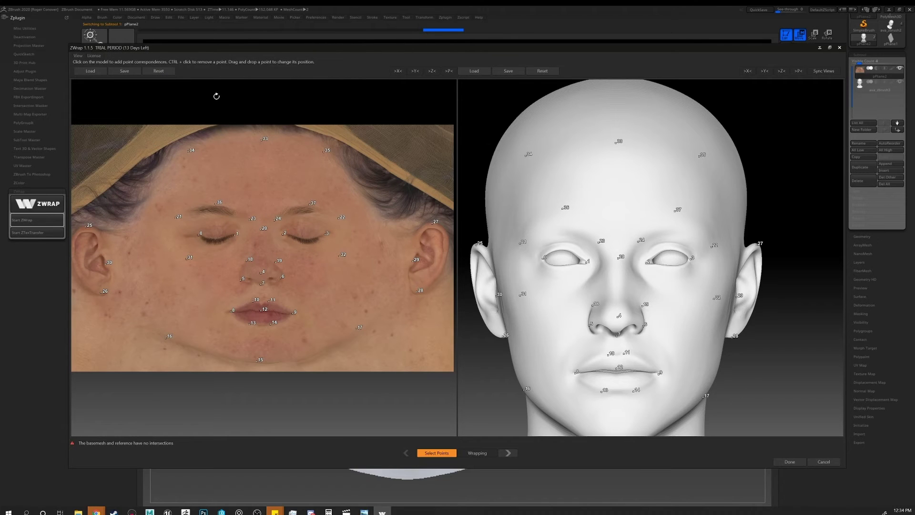
Step: Save the texture plane's points as demo_flat
left_click(124, 70)
type("demo_flat")
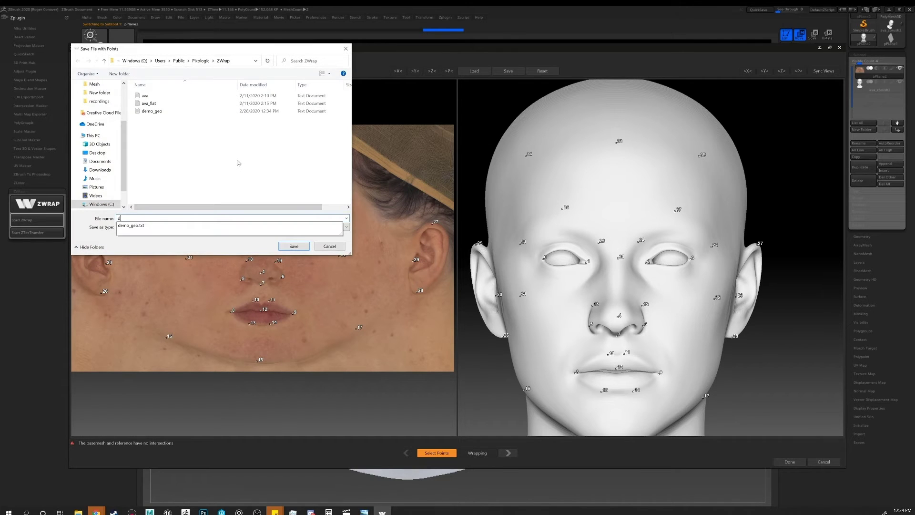
key("Return")
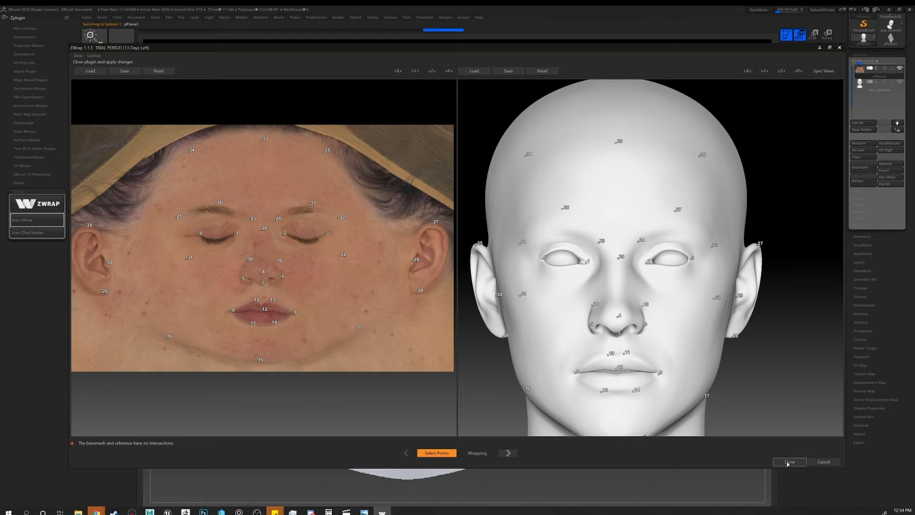
Step: Apply the wrap to the plane subtool and subdivide the wrapped mesh twice
left_click(788, 461)
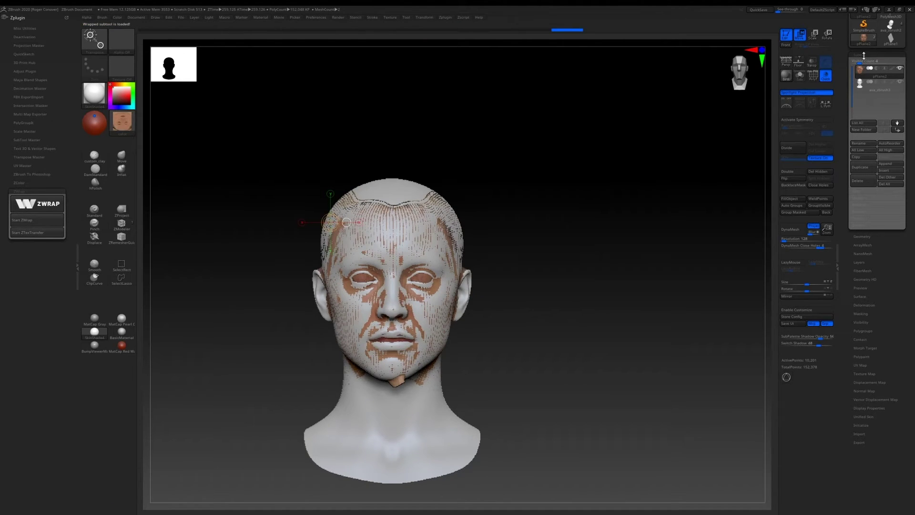
left_click(792, 153)
left_click(792, 152)
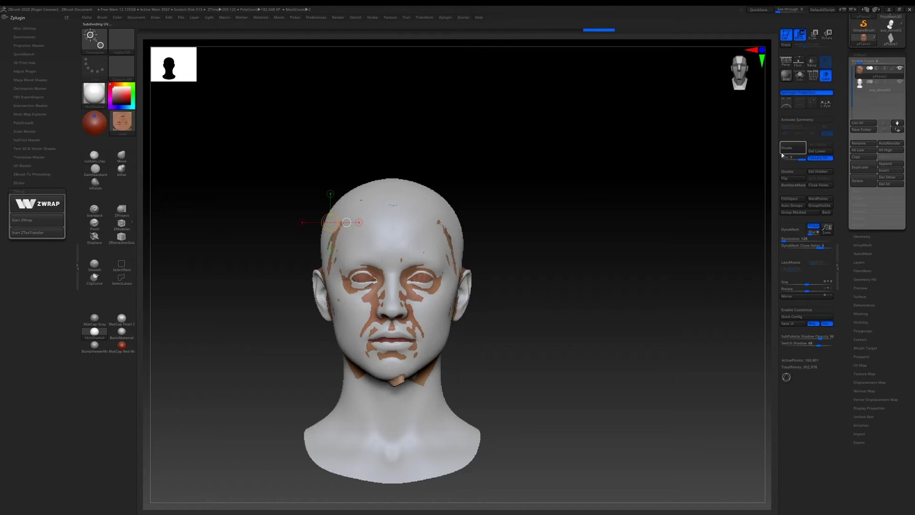
left_click(460, 18)
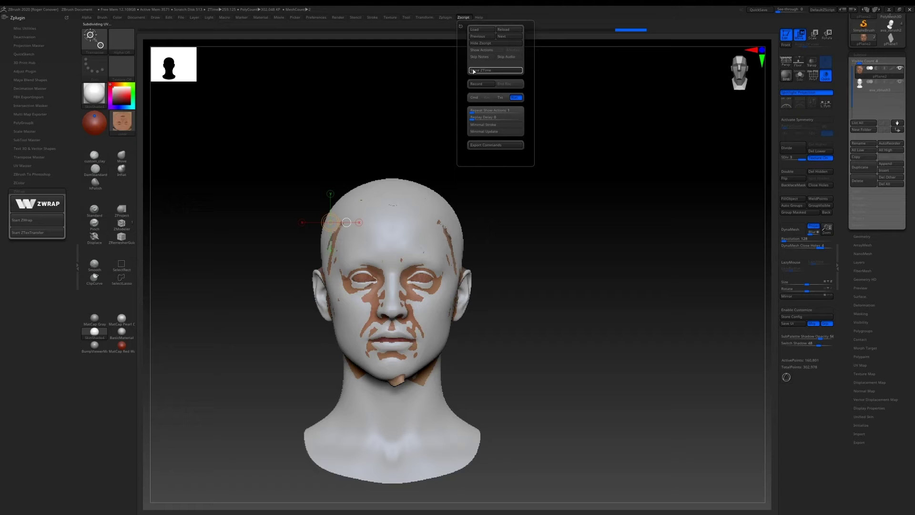
left_click(447, 18)
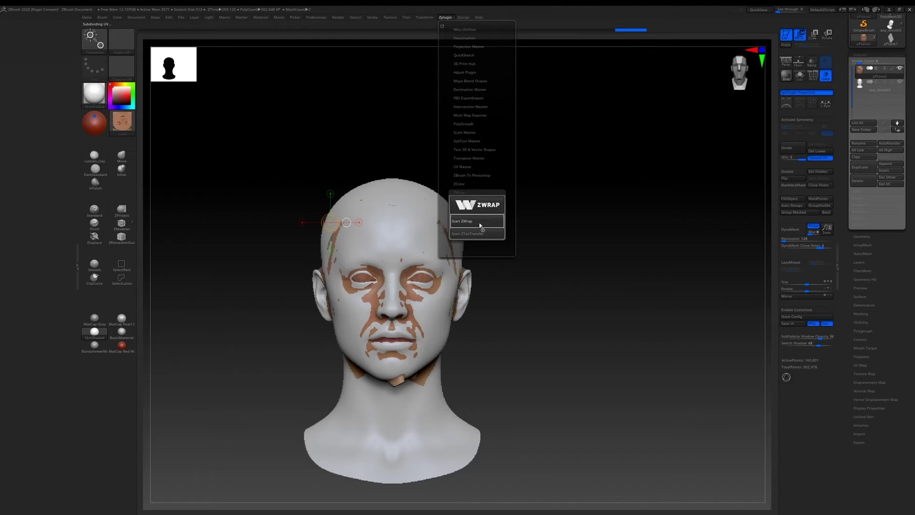
left_click(480, 224)
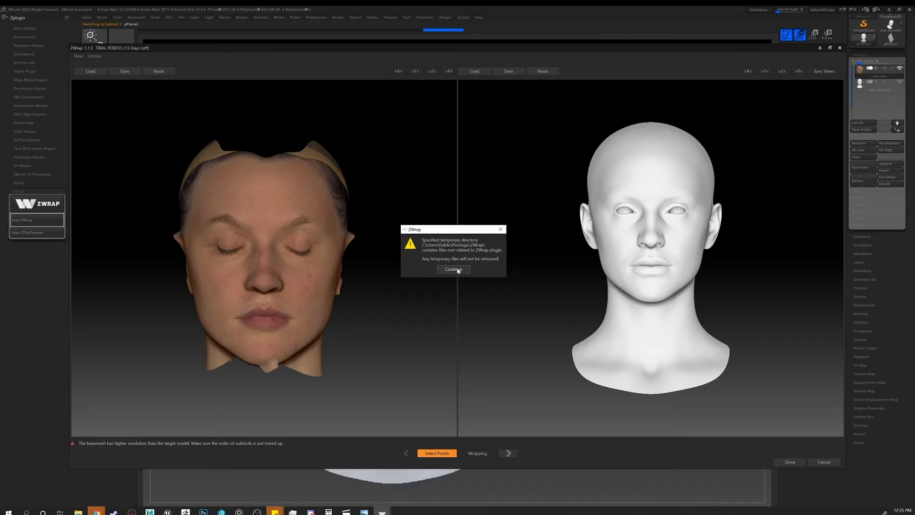
left_click(455, 268)
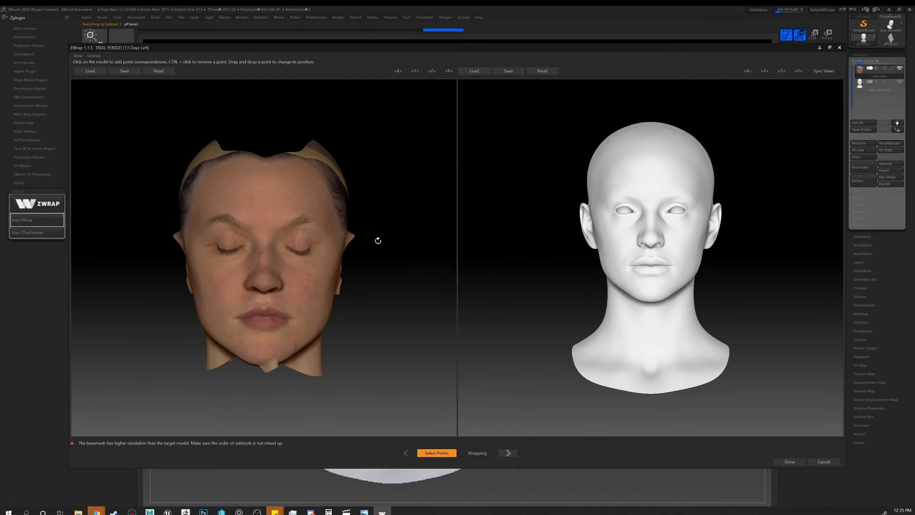
left_click_drag(378, 241, 407, 244)
left_click_drag(202, 265, 167, 252, "alt")
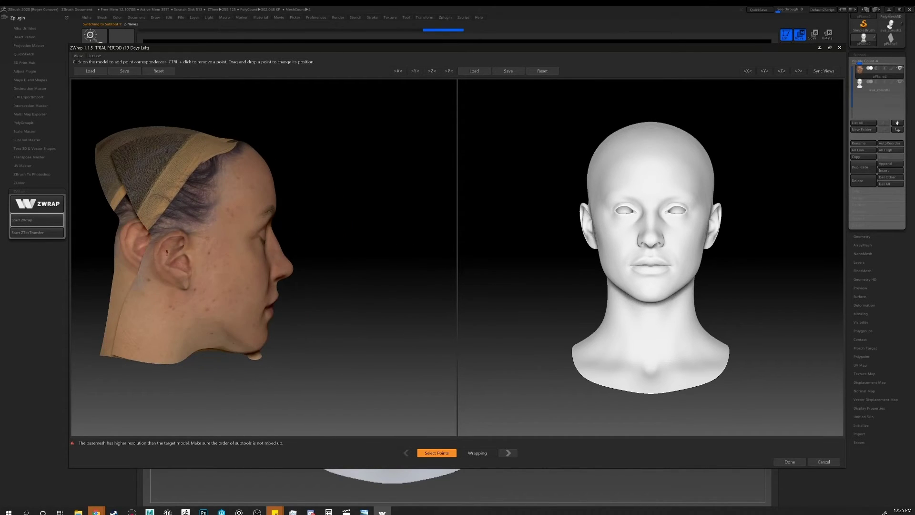
left_click_drag(530, 227, 576, 218)
left_click_drag(645, 212, 695, 210)
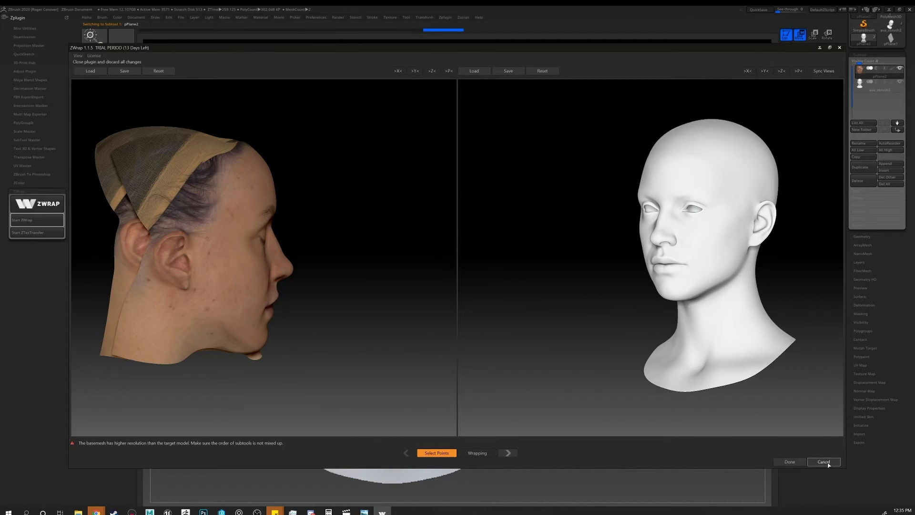
left_click(823, 462)
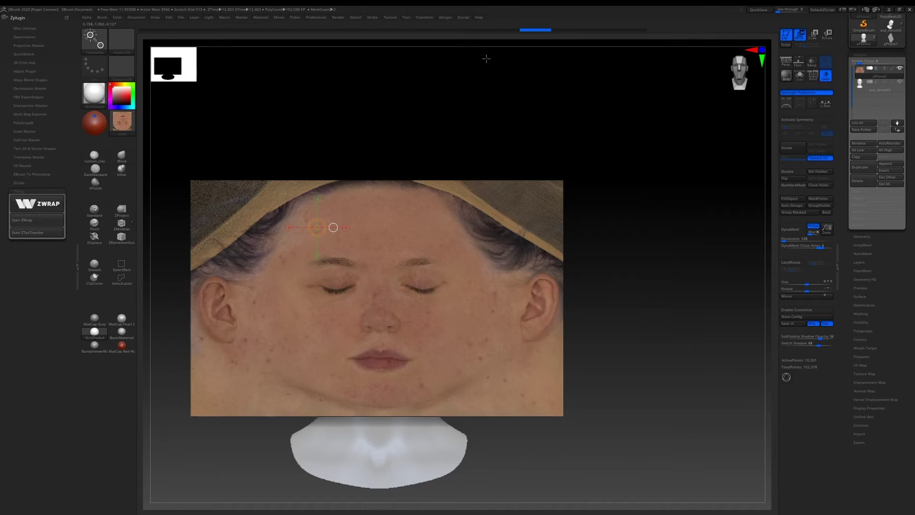
Step: Subdivide the flat texture plane twice and launch ZWrap with the plane and the head
left_click(464, 18)
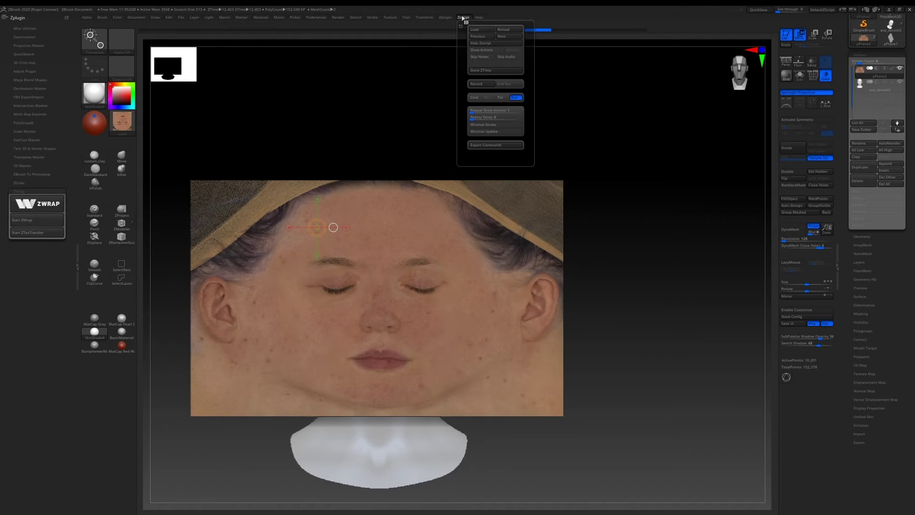
left_click(786, 148)
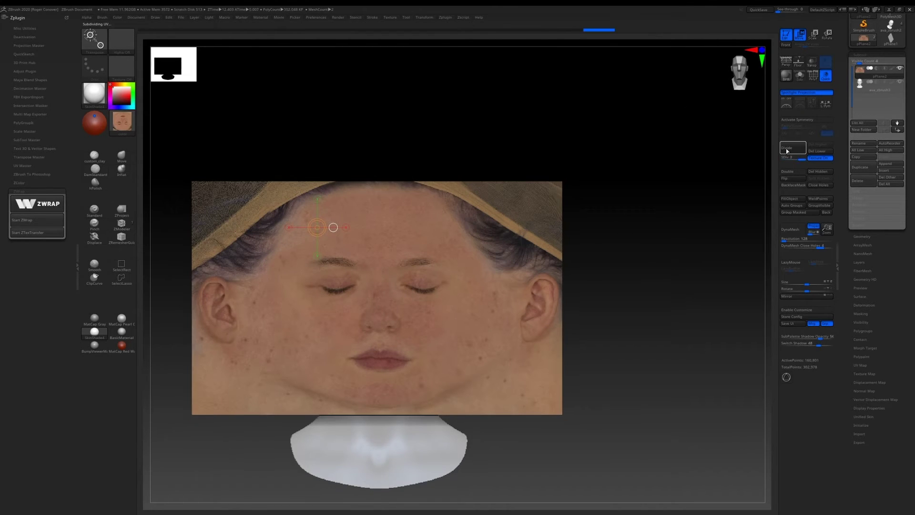
left_click(466, 19)
left_click(445, 18)
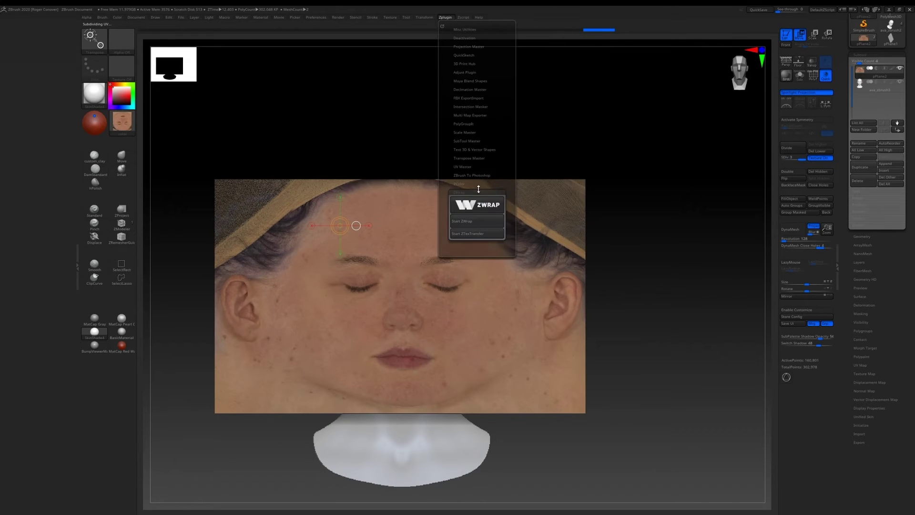
left_click(494, 222)
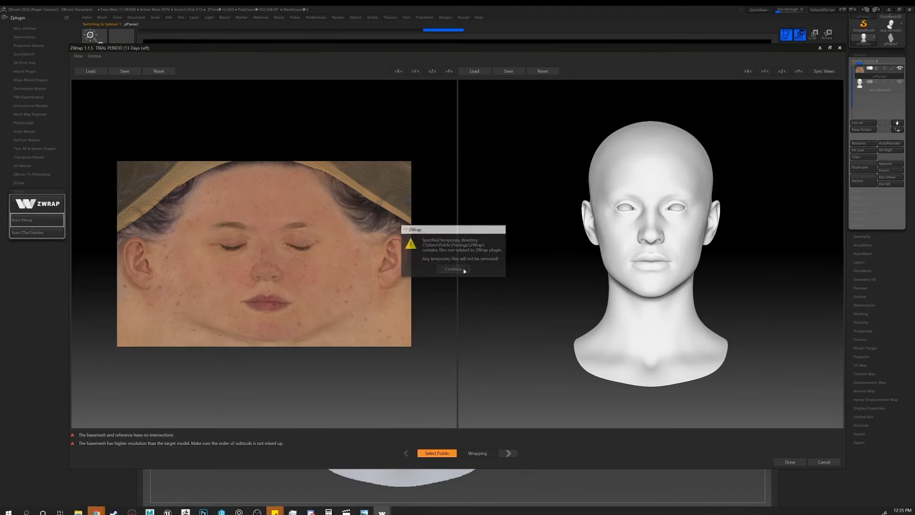
left_click(463, 268)
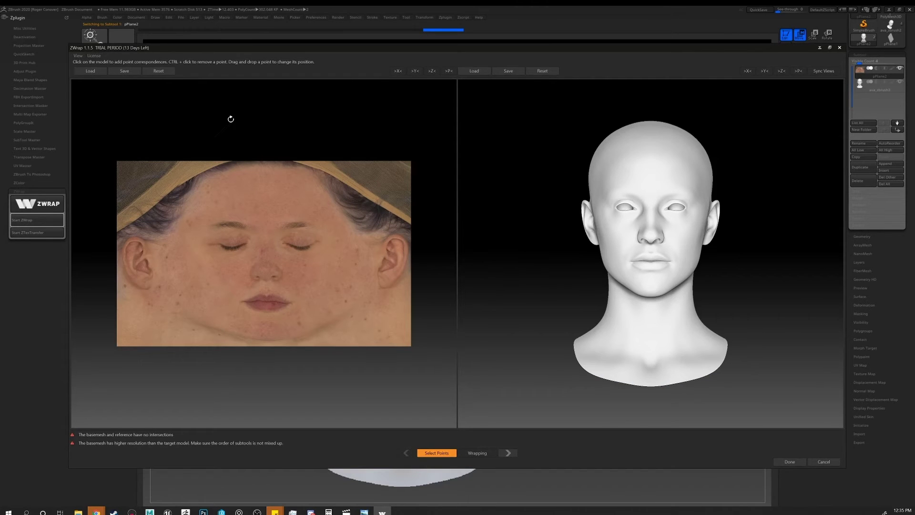
Step: Try to load a saved points file onto the texture plane
left_click(95, 72)
left_click(160, 119)
double_click(160, 119)
left_click_drag(265, 170, 264, 144, "alt")
left_click_drag(415, 125, 420, 161)
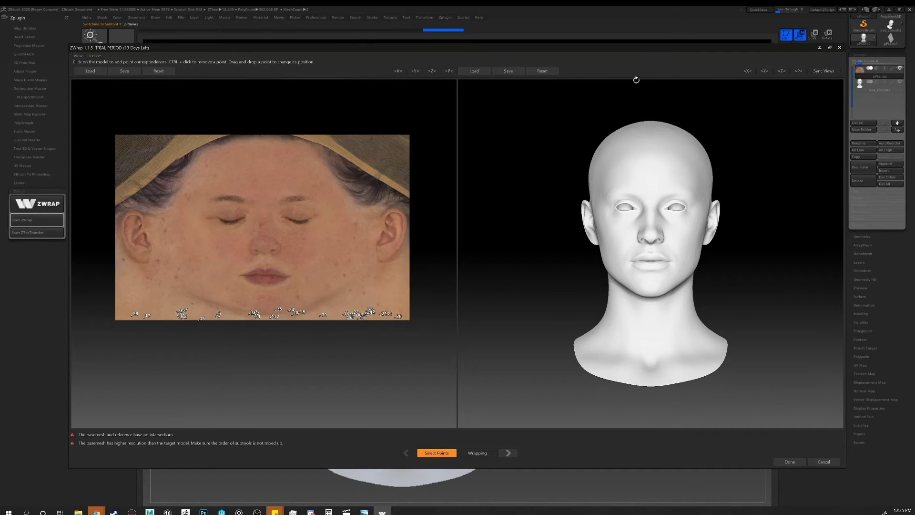
Step: Load the saved demo_geo points onto the head model
left_click(477, 70)
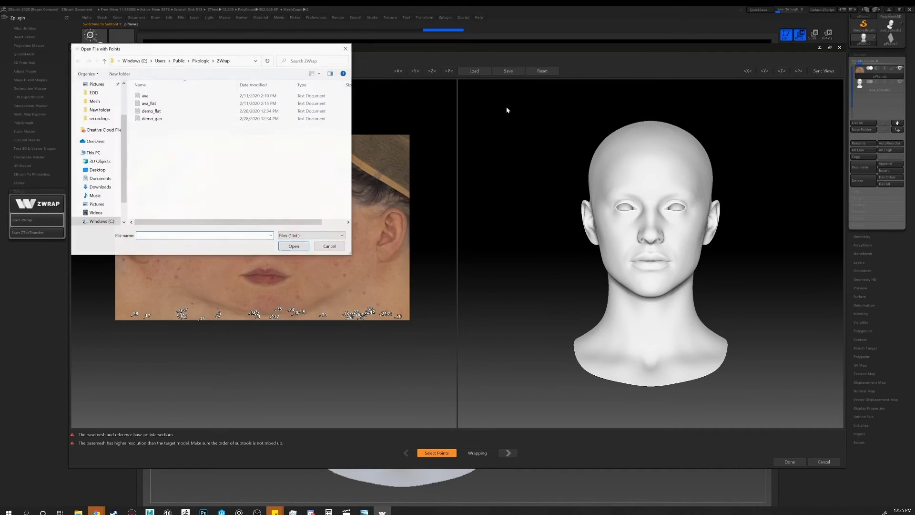
double_click(173, 119)
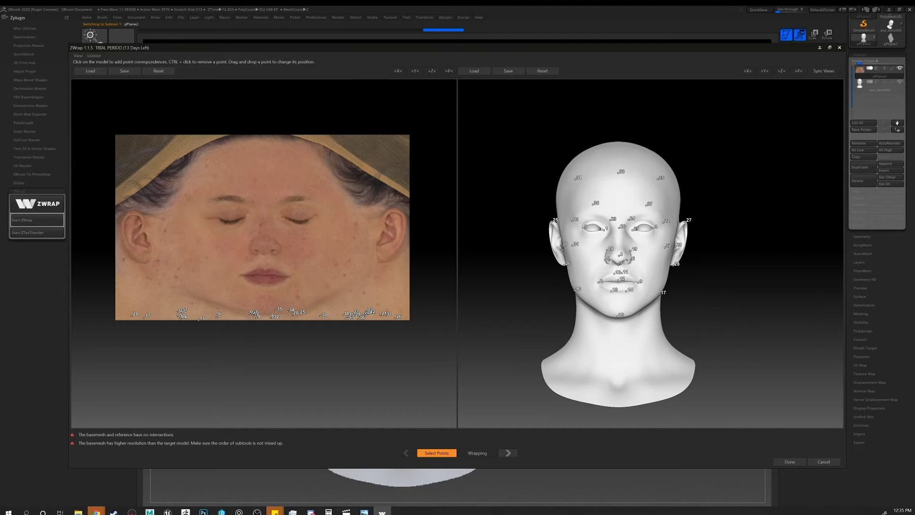
left_click_drag(456, 224, 624, 427, "alt")
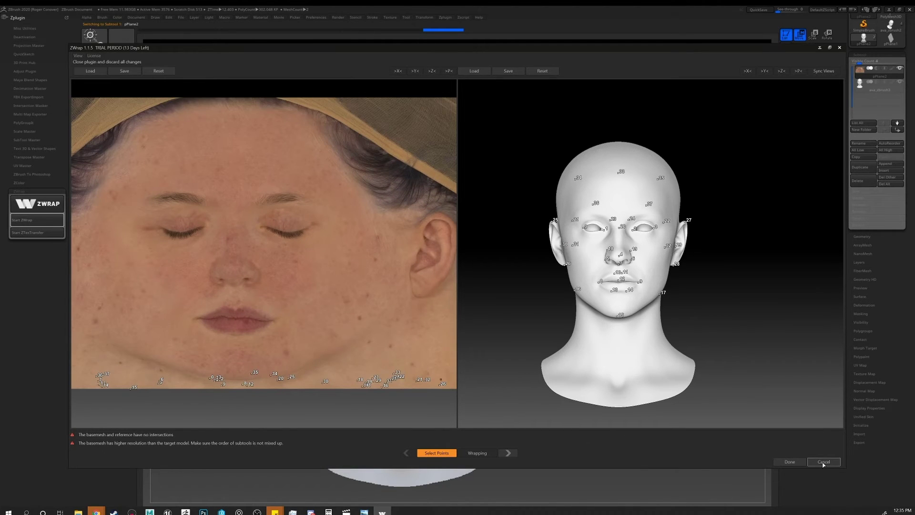
middle_click_drag(382, 324, 412, 328)
scroll(412, 328, "down", 2)
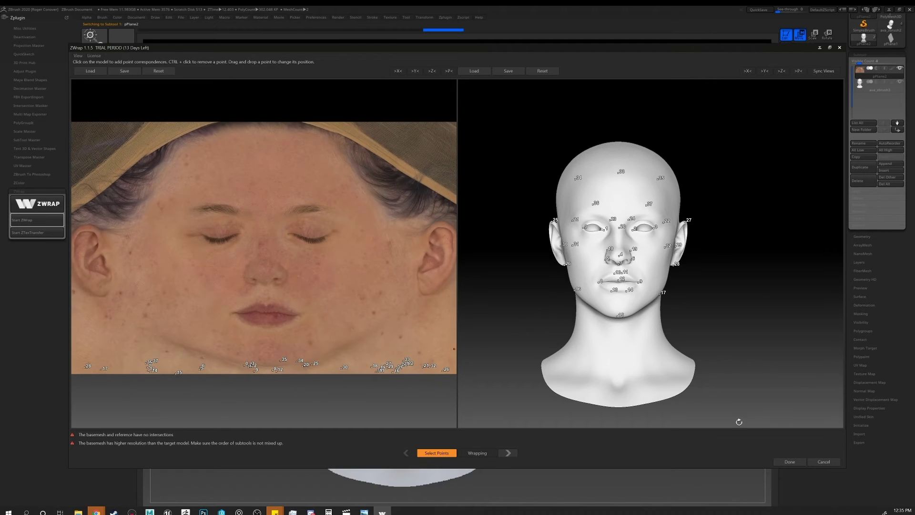
Step: Reset the texture plane's points and place new ones at the inner and outer corners of both eyes
left_click(158, 71)
middle_click_drag(189, 210, 211, 212)
scroll(264, 224, "down", 1)
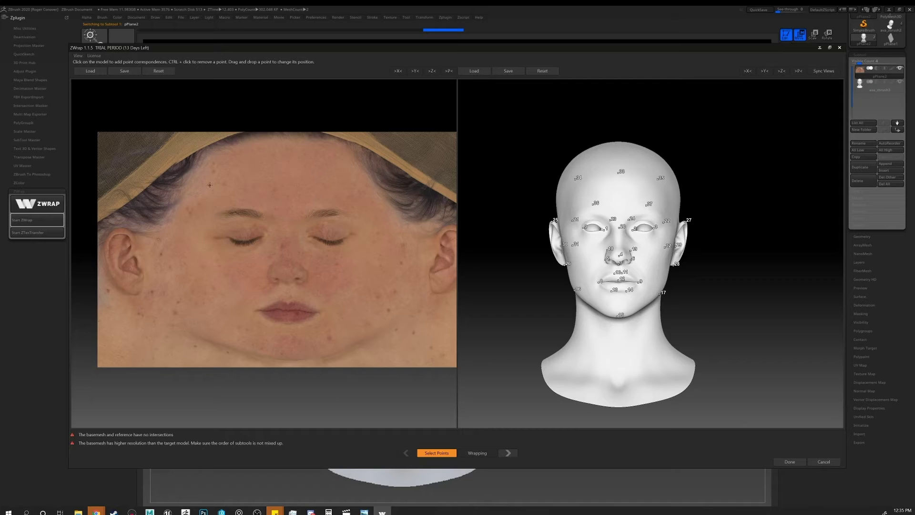
middle_click_drag(268, 226, 256, 213)
scroll(256, 213, "up", 5)
scroll(237, 202, "up", 1)
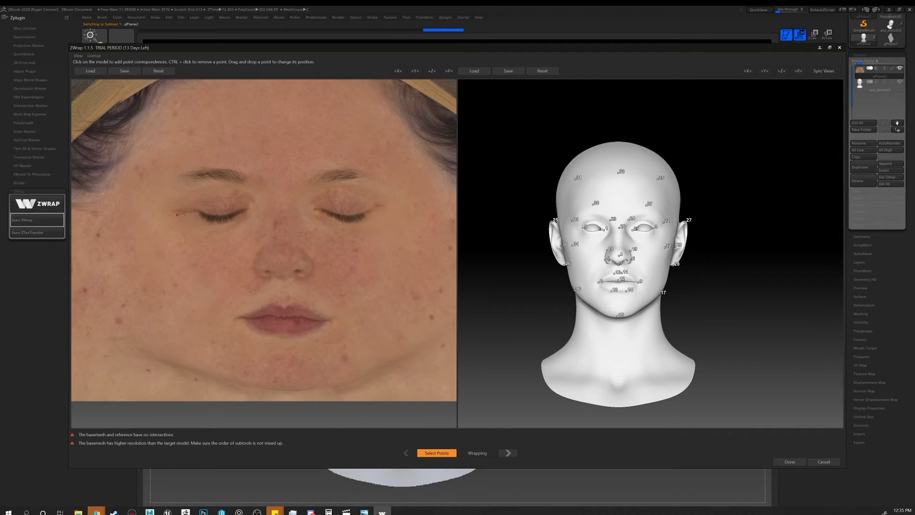
left_click(247, 211)
Step: Place points around the nose and lips of the face texture, following the head's point order
left_click(256, 269)
left_click(311, 271)
left_click(273, 303)
left_click(284, 316)
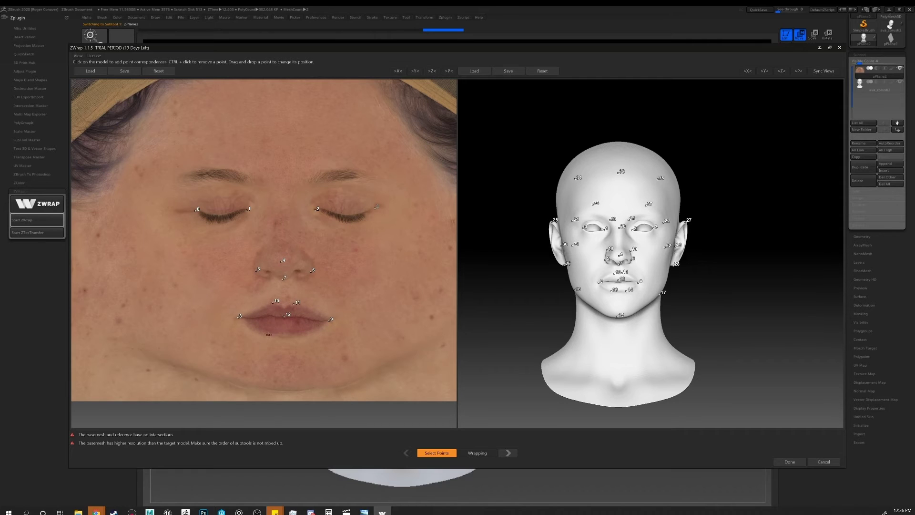
left_click(269, 333)
left_click(298, 334)
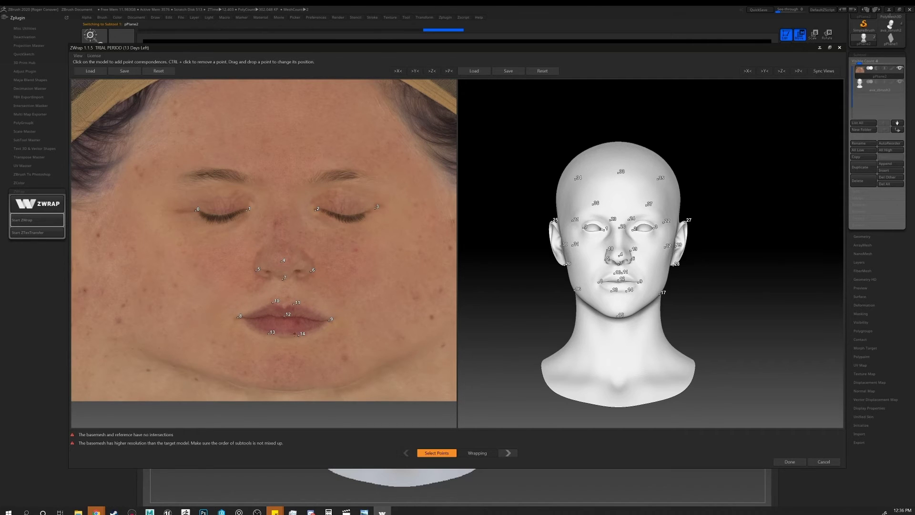
Step: Place points on the chin and both sides of the jawline of the face texture
left_click(280, 388)
left_click(185, 351)
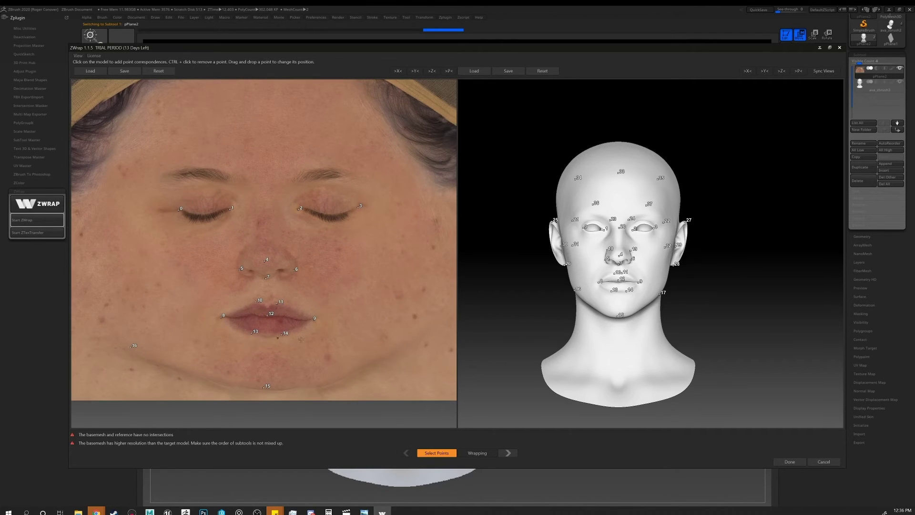
left_click(393, 352)
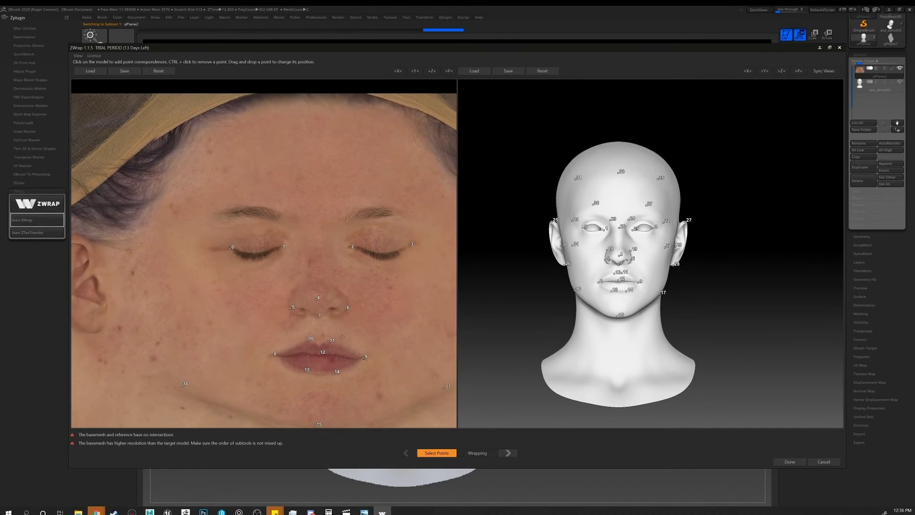
Step: Place points on the nose sides, nose bridge, temples and inner brow ends of the face texture
middle_click_drag(330, 355, 314, 353)
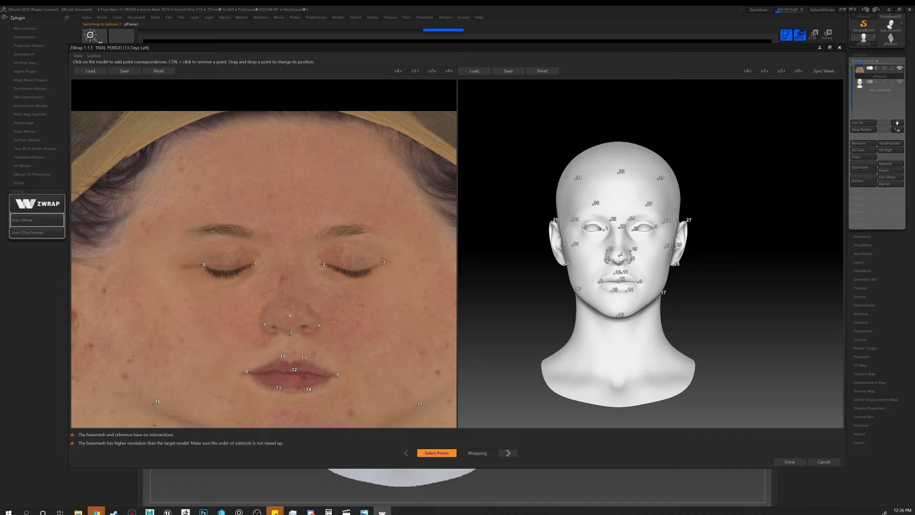
middle_click_drag(314, 353, 319, 353)
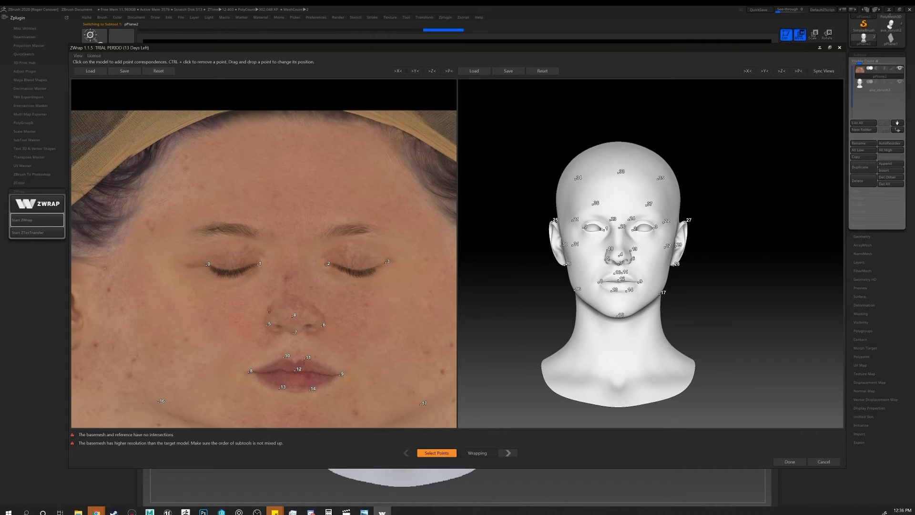
left_click(274, 302)
left_click(313, 302)
left_click(297, 259)
left_click(312, 244)
key("ctrl+z")
left_click(416, 249)
left_click(271, 245)
left_click(317, 244)
scroll(316, 259, "down", 4)
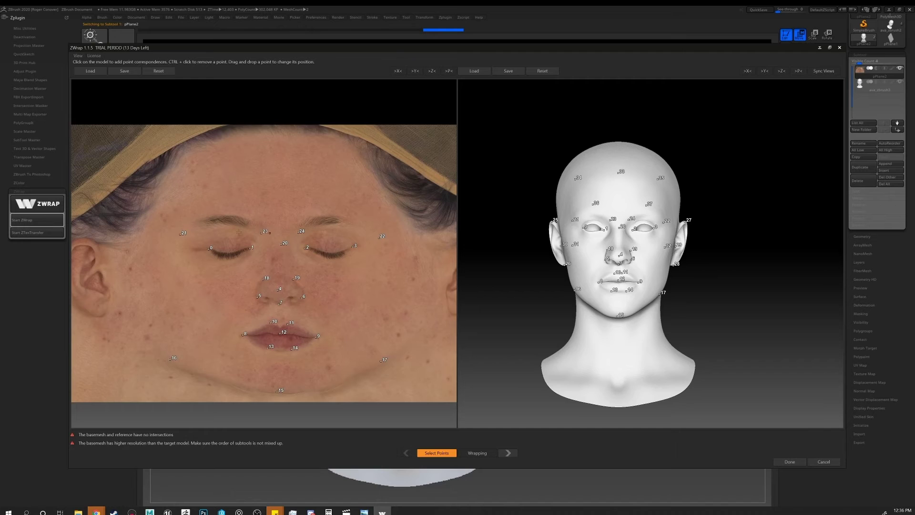
Step: Place points at the top and lobe of both ears on the face texture
middle_click_drag(172, 248, 239, 249)
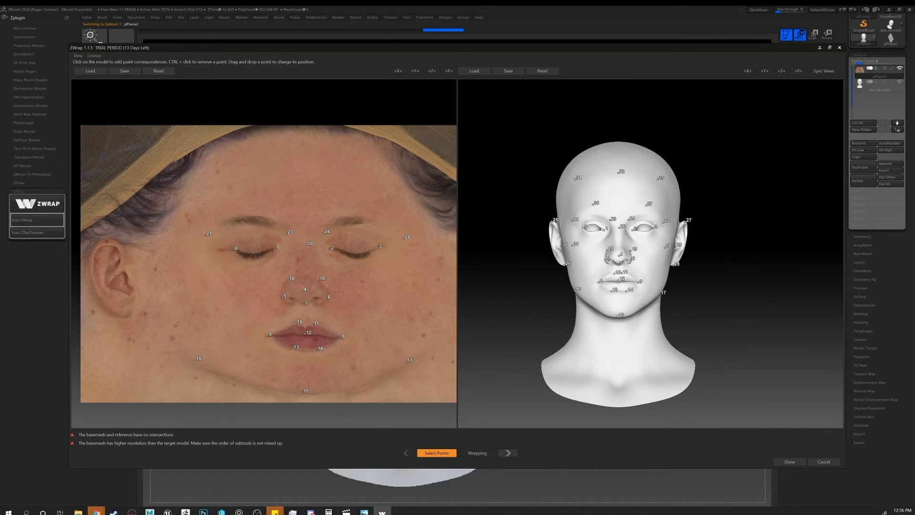
left_click(125, 316)
middle_click_drag(286, 260, 189, 245)
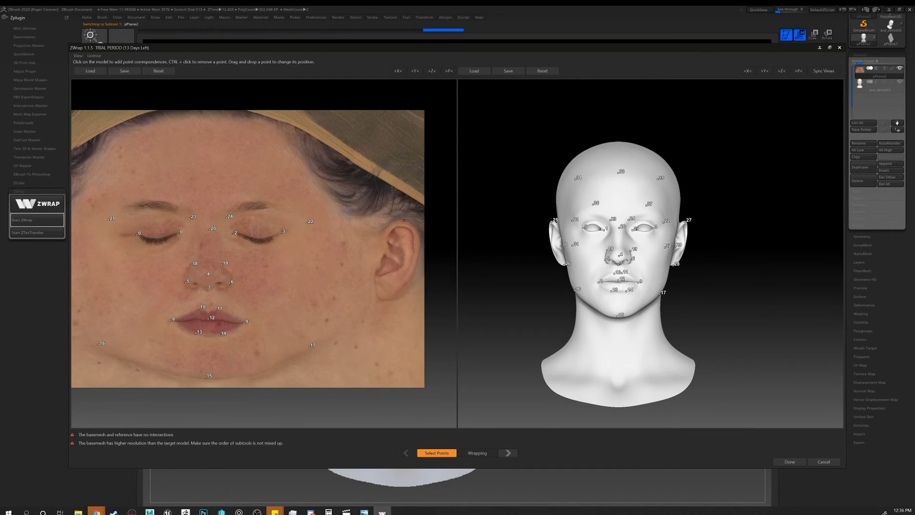
left_click(403, 220)
left_click(385, 298)
Step: Place points at the front of both ears and on both cheeks of the face texture
middle_click_drag(81, 262, 175, 272)
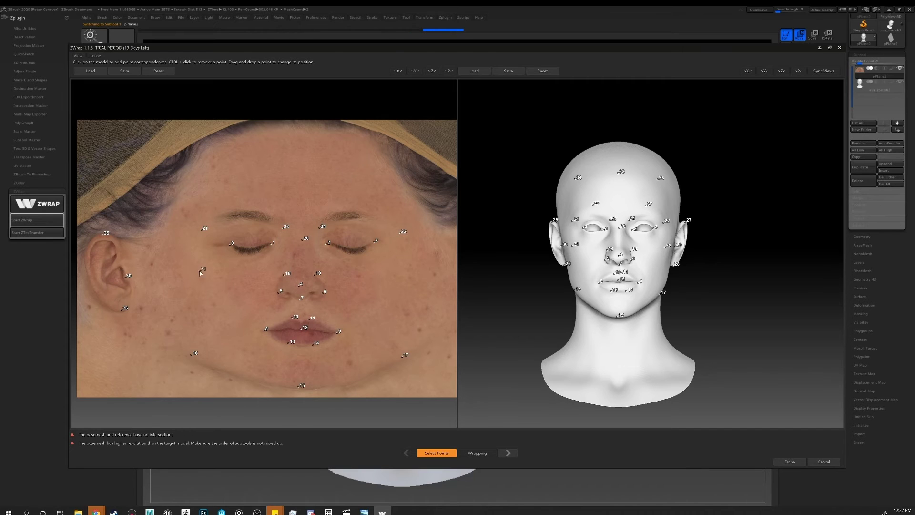
middle_click_drag(200, 272, 162, 268)
left_click(342, 274)
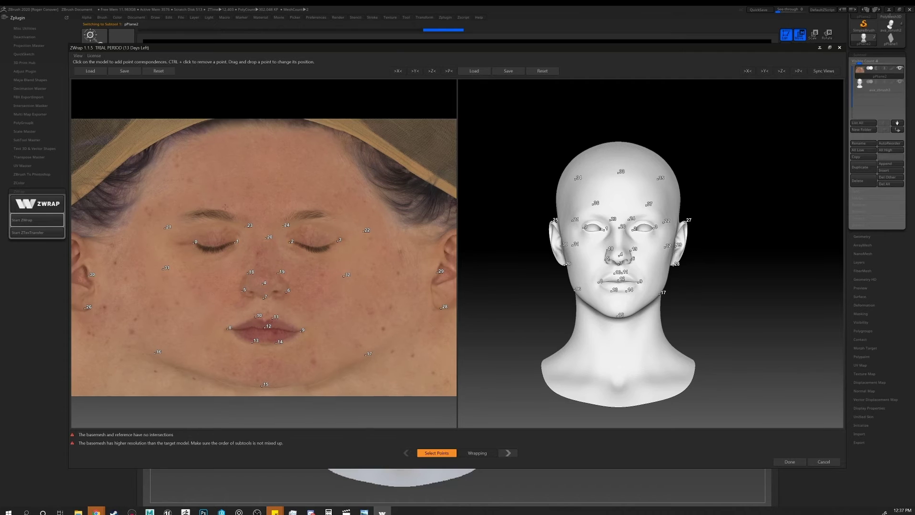
Step: Place three points along the hairline and one above each eyebrow on the face texture
middle_click_drag(242, 222, 246, 236)
left_click(268, 149)
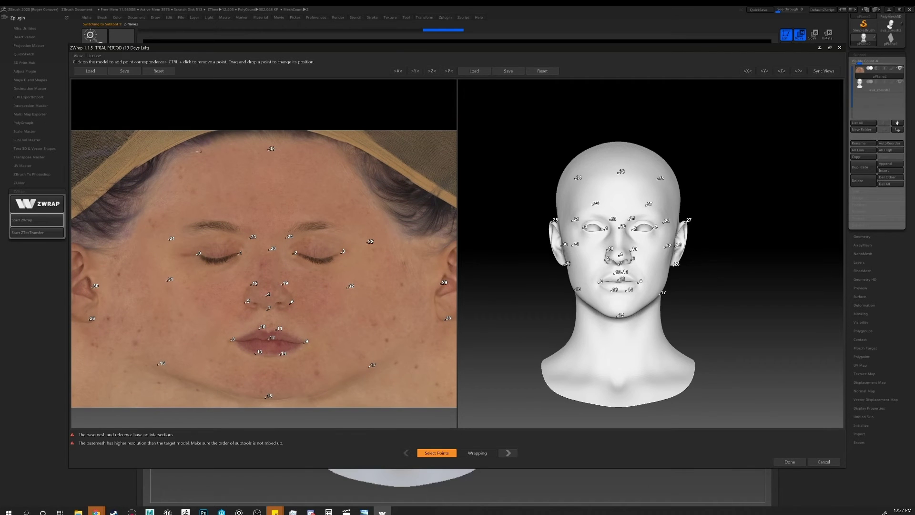
left_click(194, 156)
left_click(337, 156)
left_click(321, 218)
Step: Add two matching points along the outer rim of the face's right ear on both the plane and the head
middle_click_drag(278, 267, 289, 253)
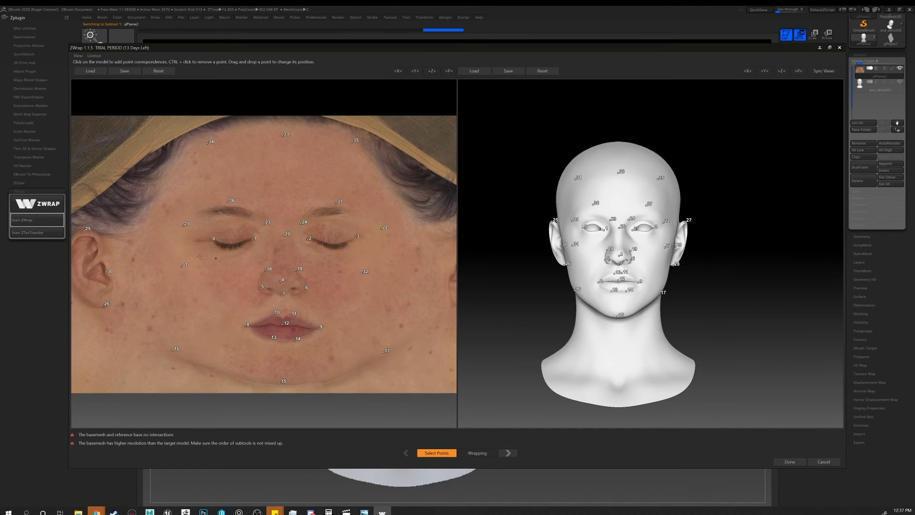
middle_click_drag(199, 256, 272, 257)
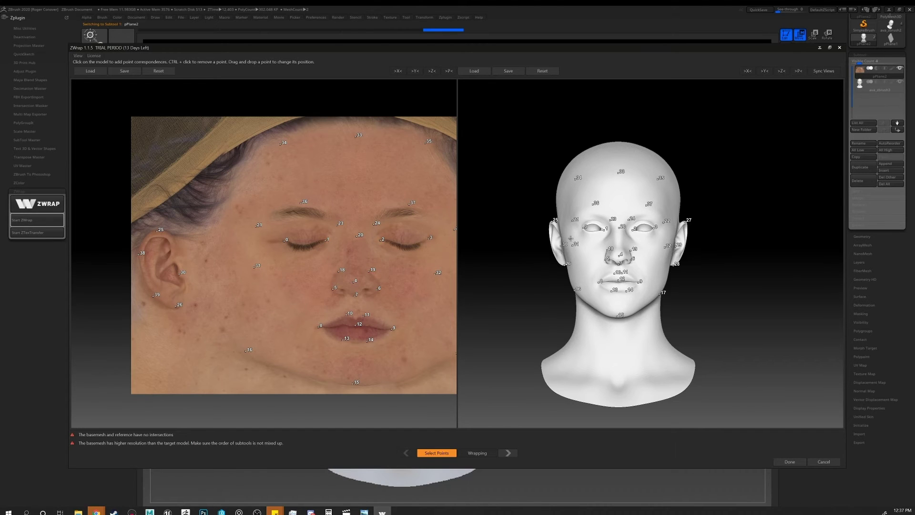
left_click_drag(571, 239, 584, 237, "alt")
left_click(546, 230)
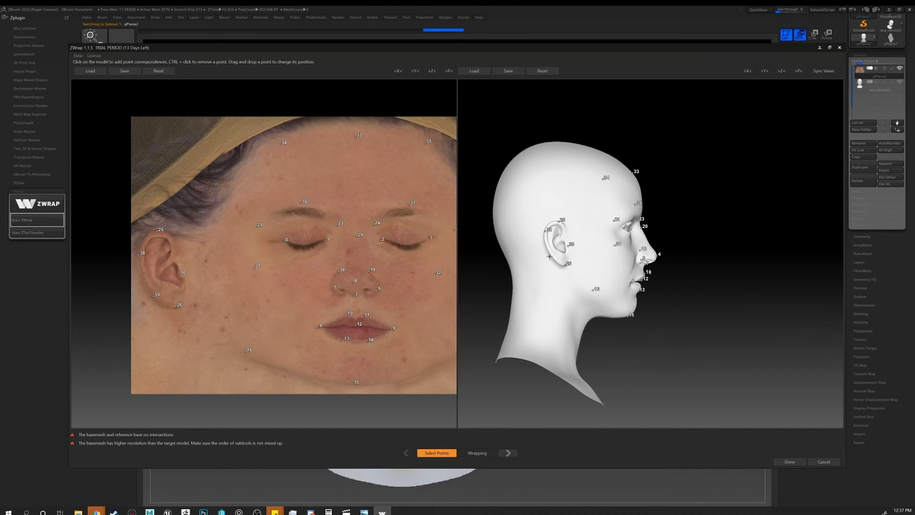
left_click(553, 256)
Step: Add two matching points along the outer rim of the face's left ear on both the head and the plane
middle_click_drag(354, 281, 339, 282, "alt")
left_click_drag(339, 281, 341, 284, "alt")
middle_click_drag(383, 287, 321, 285, "alt")
left_click_drag(322, 285, 632, 245, "alt")
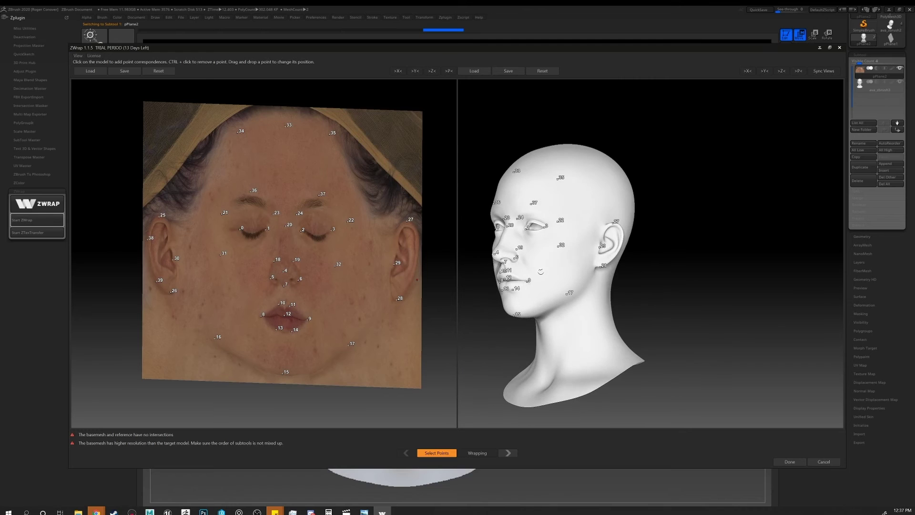
left_click(622, 233)
left_click(614, 257)
middle_click_drag(364, 235, 296, 233)
left_click_drag(367, 231, 360, 234, "shift")
left_click(366, 234)
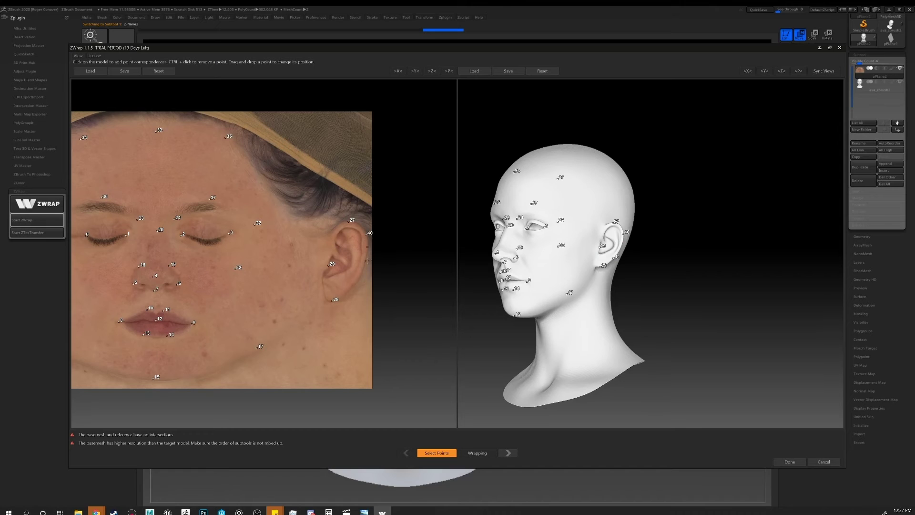
left_click(356, 283)
Step: Go to the wrapping stage and run the wrap of the subdivided texture plane onto the head
right_click_drag(356, 283, 507, 306, "alt")
left_click(481, 452)
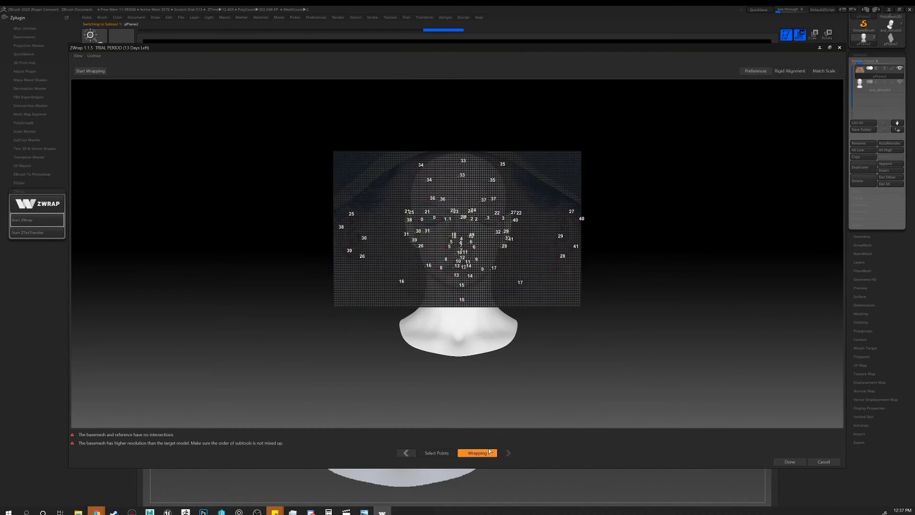
left_click(90, 72)
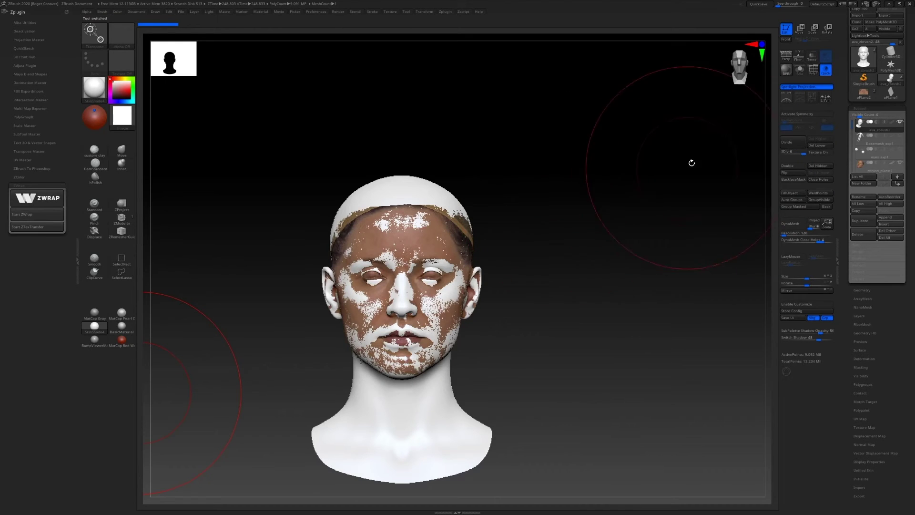
Step: Examine the head with the overlapping wrapped skin texture up close
right_click_drag(322, 235, 393, 224)
right_click_drag(393, 224, 410, 235, "ctrl")
key("w")
right_click_drag(389, 270, 387, 305, "ctrl")
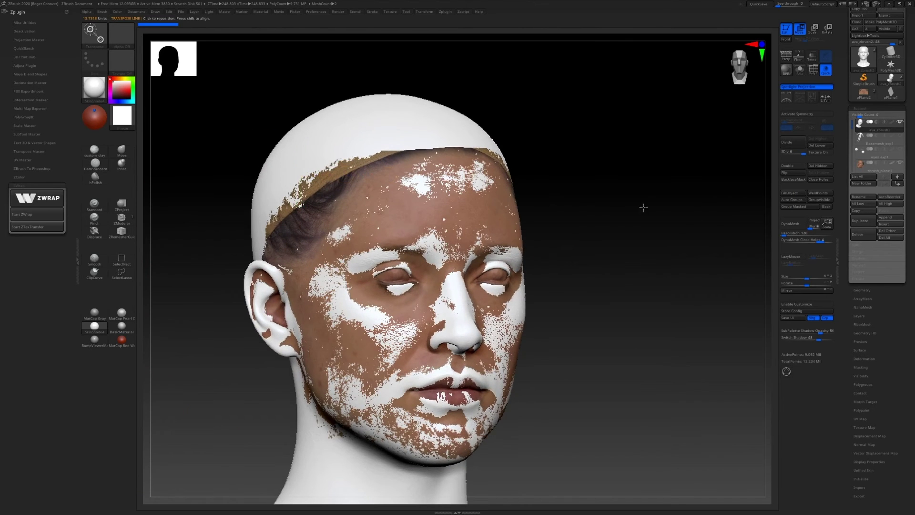
right_click_drag(643, 206, 616, 193, "alt")
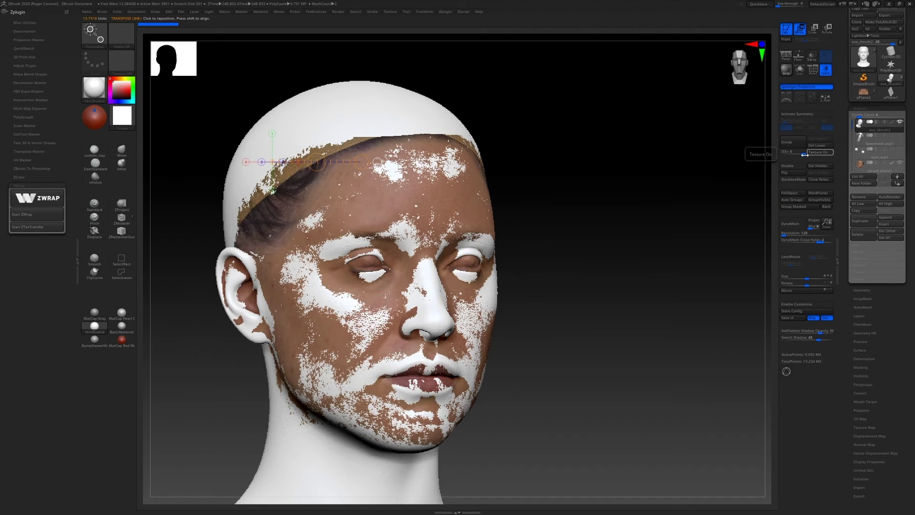
mouse_move(864, 172)
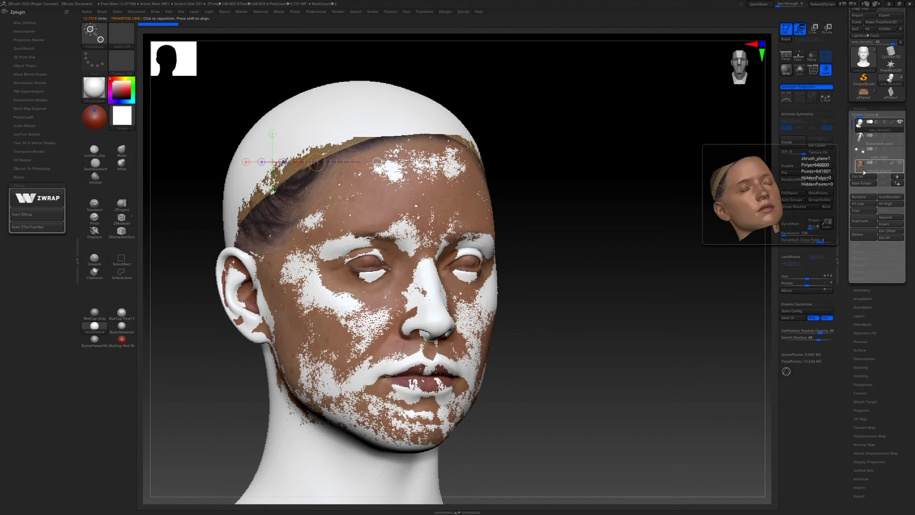
left_click(891, 94)
left_click(891, 79)
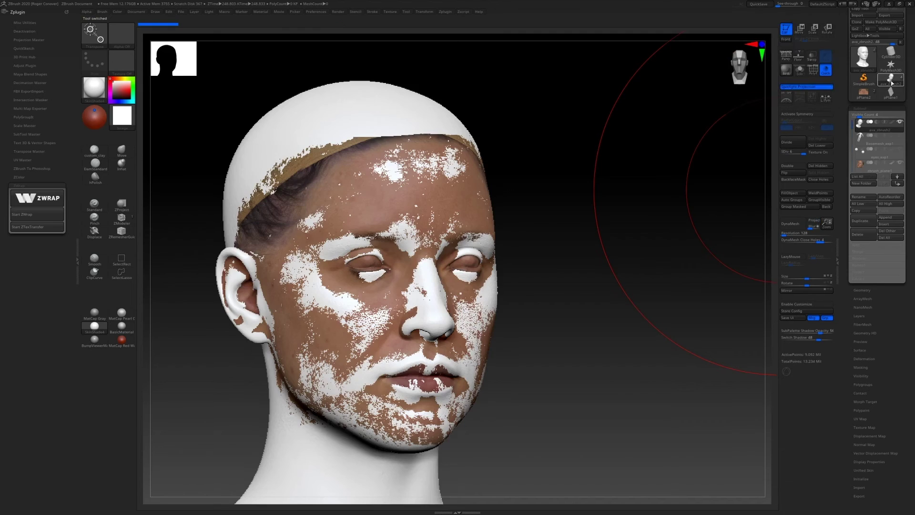
mouse_move(881, 70)
left_click(863, 92)
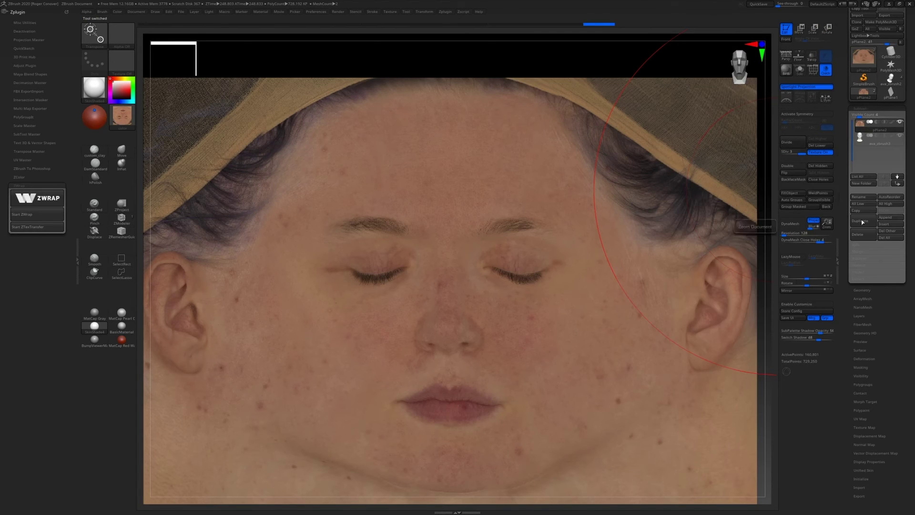
left_click(890, 216)
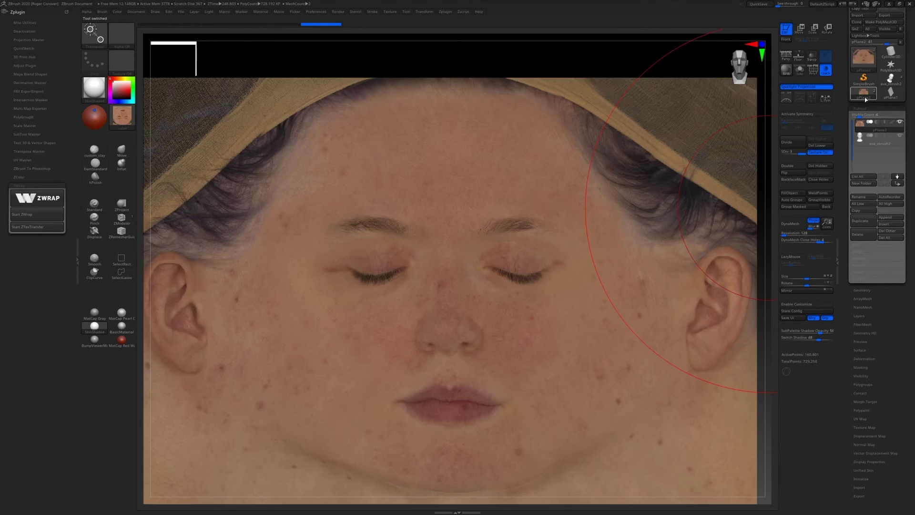
Step: Append the wrapped texture plane to the pPlane2 tool as a subtool and delete the flat pPlane2 subtool
left_click(889, 80)
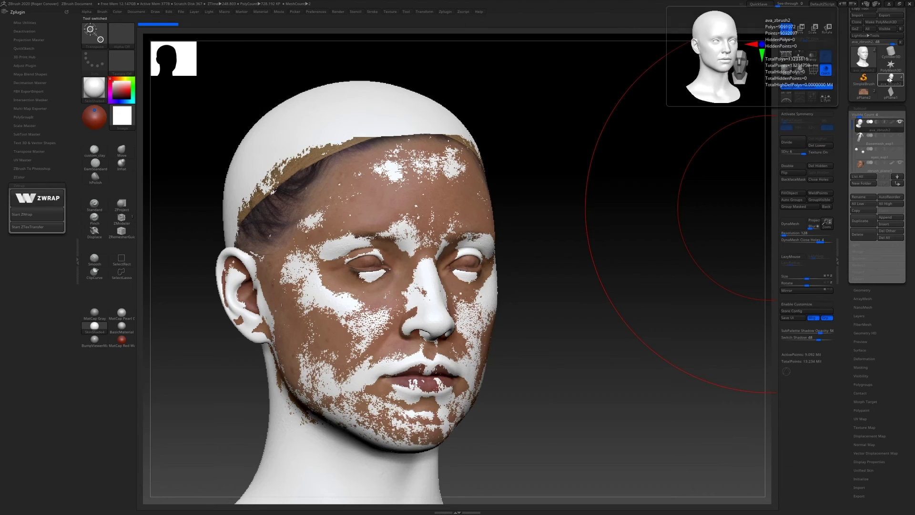
left_click(863, 92)
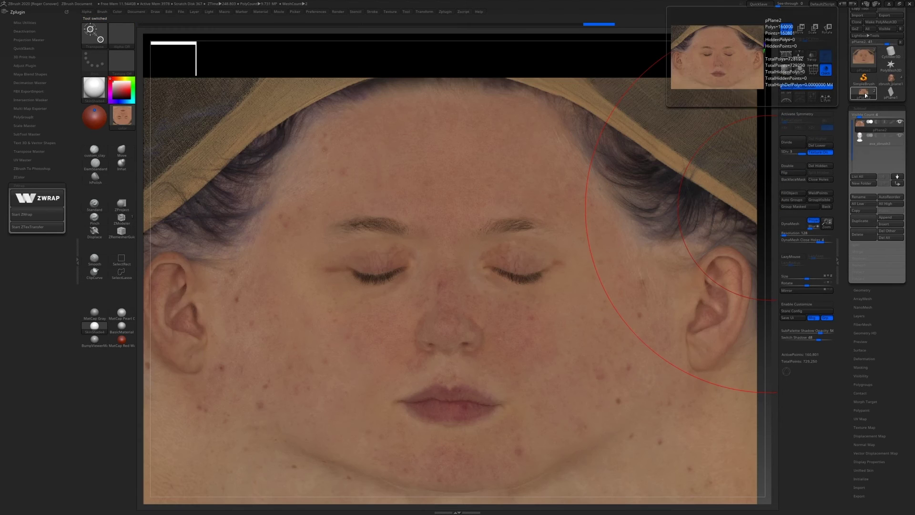
left_click(890, 218)
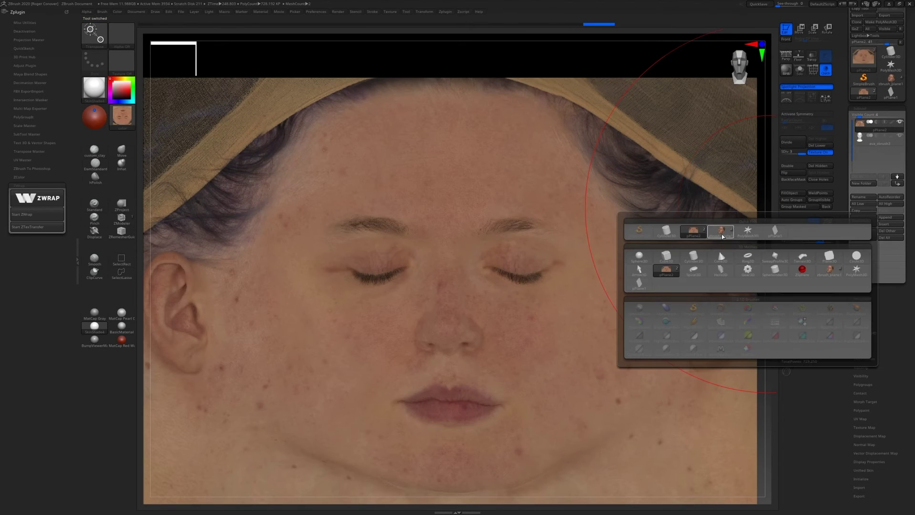
left_click(719, 232)
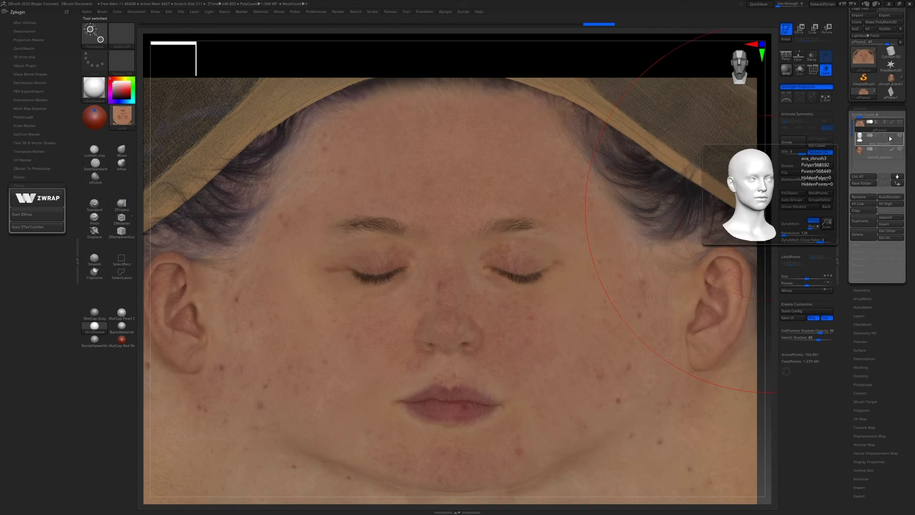
left_click(860, 235)
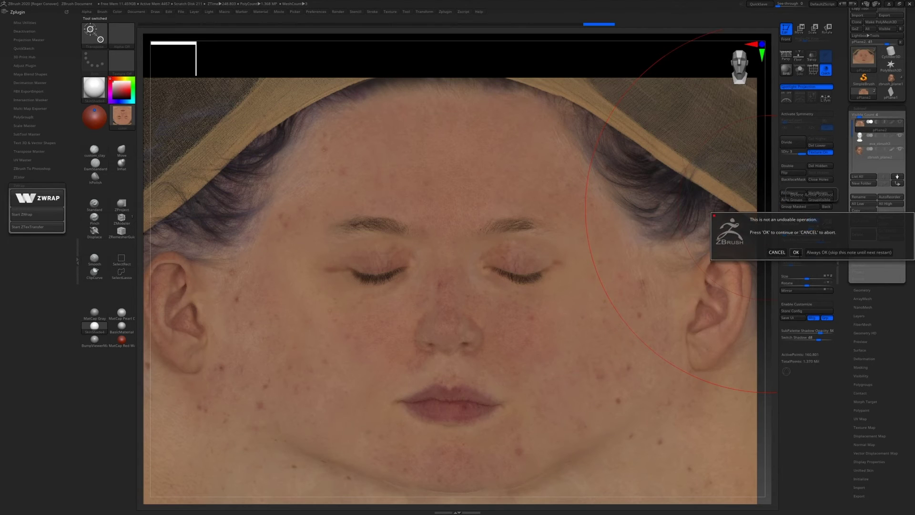
left_click(795, 252)
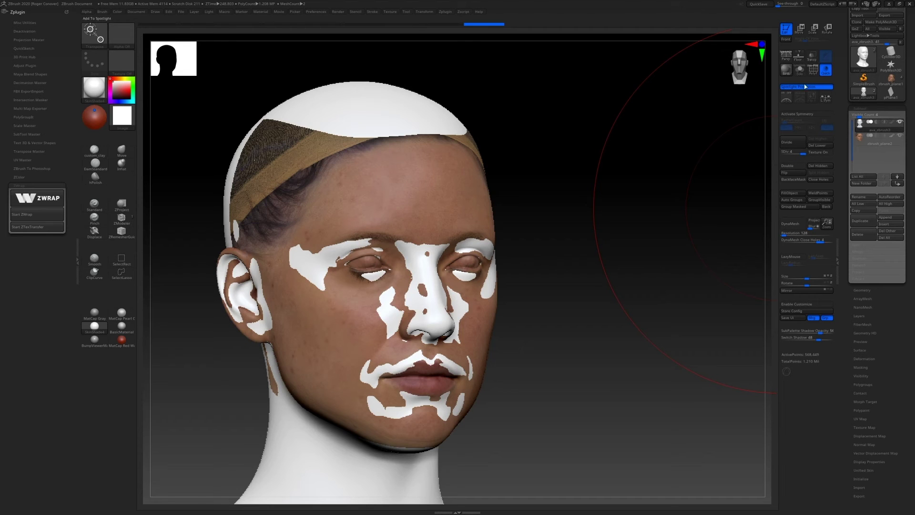
Step: Isolate the wrapped texture plane subtool in Solo mode and inspect the textured face from both sides
left_click(799, 70)
left_click(875, 141)
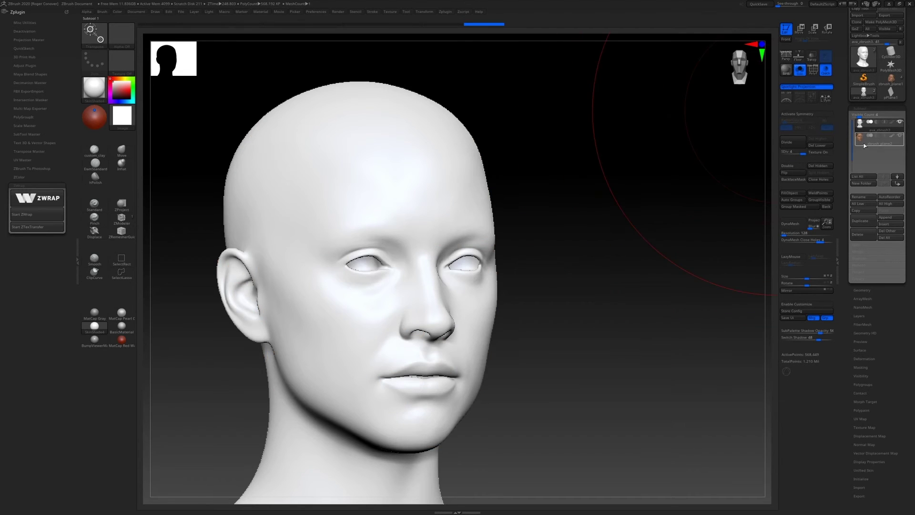
key("w")
mouse_move(418, 233)
right_mouse_down("ctrl")
mouse_move(425, 255)
mouse_move(523, 229)
right_mouse_up("ctrl")
key("s")
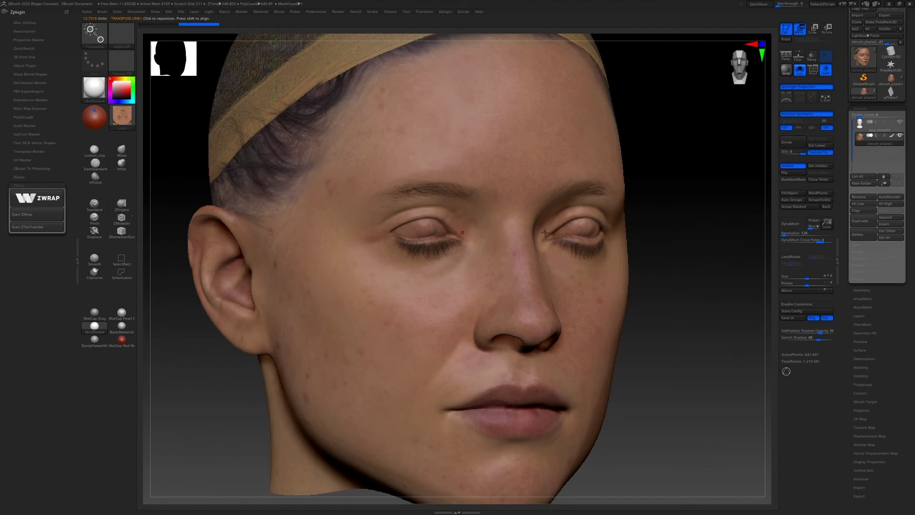
right_click_drag(614, 255, 495, 267)
mouse_move(495, 267)
right_mouse_down("ctrl")
mouse_move(500, 253)
mouse_move(584, 267)
right_mouse_up("ctrl")
key("q")
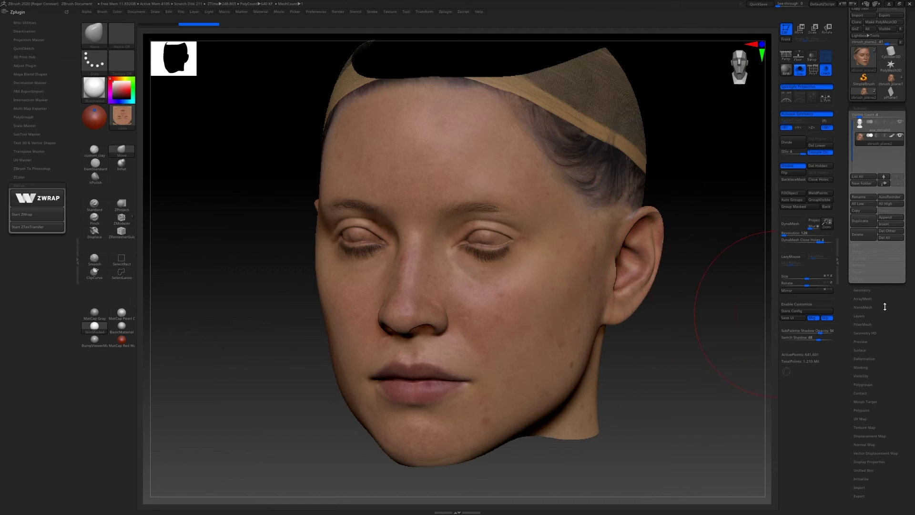
Step: Export the wrapped texture plane as an OBJ named wraped_face into New folder inside recordings on drive E
scroll(857, 311, "down", 2)
left_click_drag(838, 164, 838, 234)
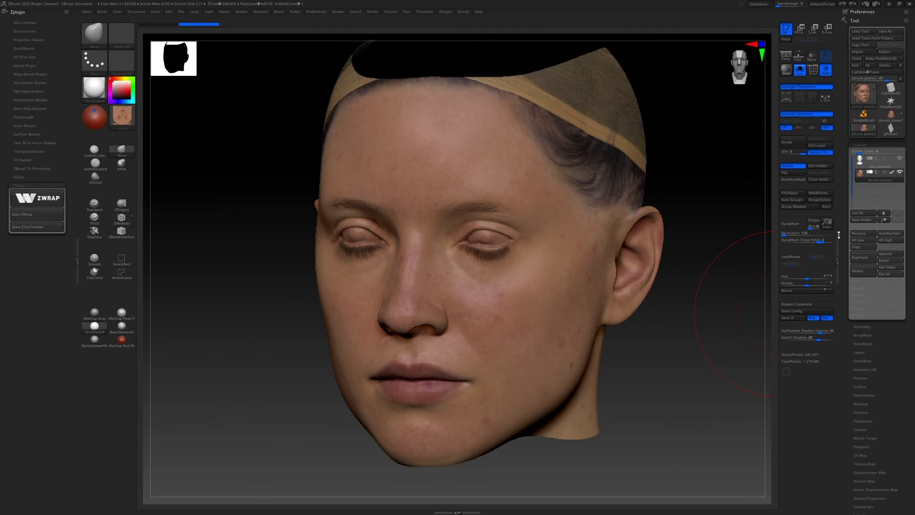
right_click_drag(729, 157, 692, 188, "alt")
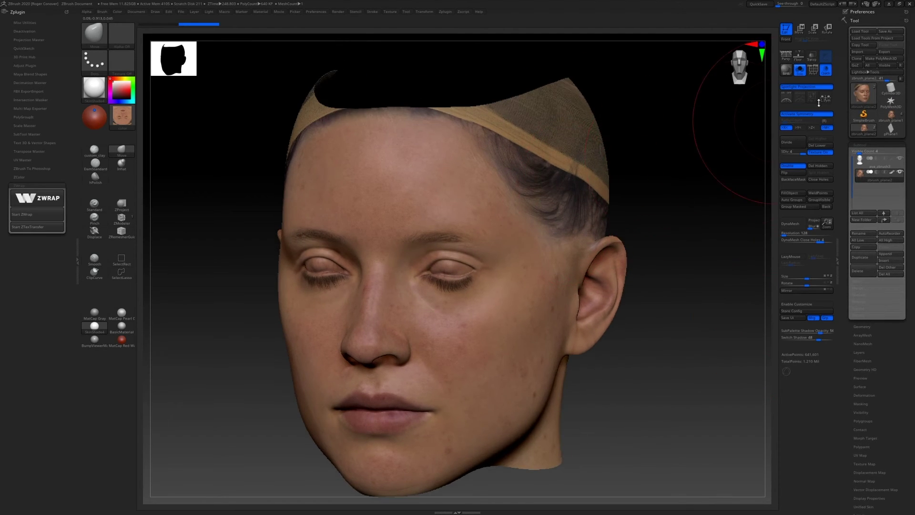
left_click(897, 52)
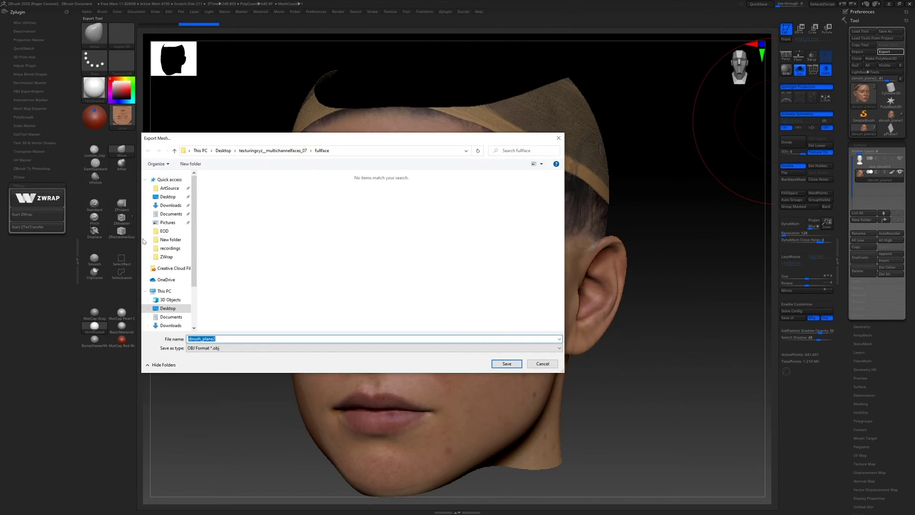
scroll(171, 305, "down", 2)
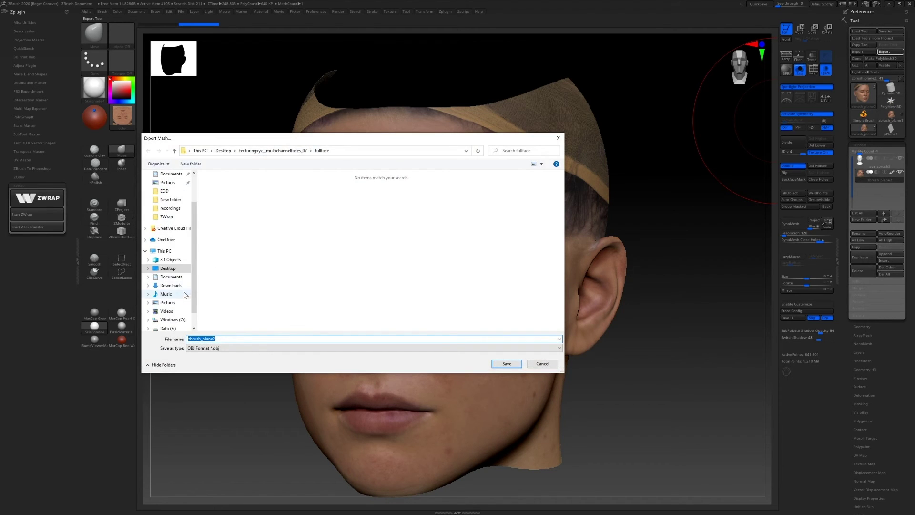
scroll(174, 328, "down", 1)
left_click(174, 312)
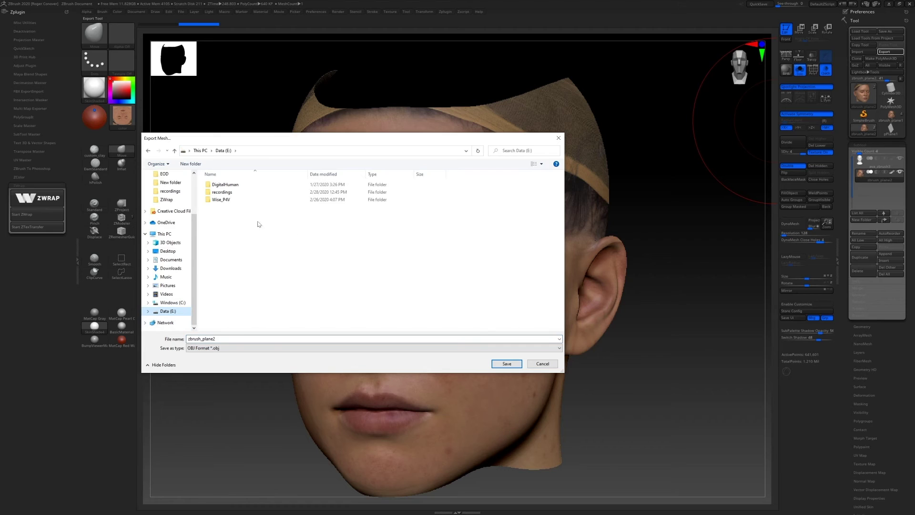
left_click(257, 201)
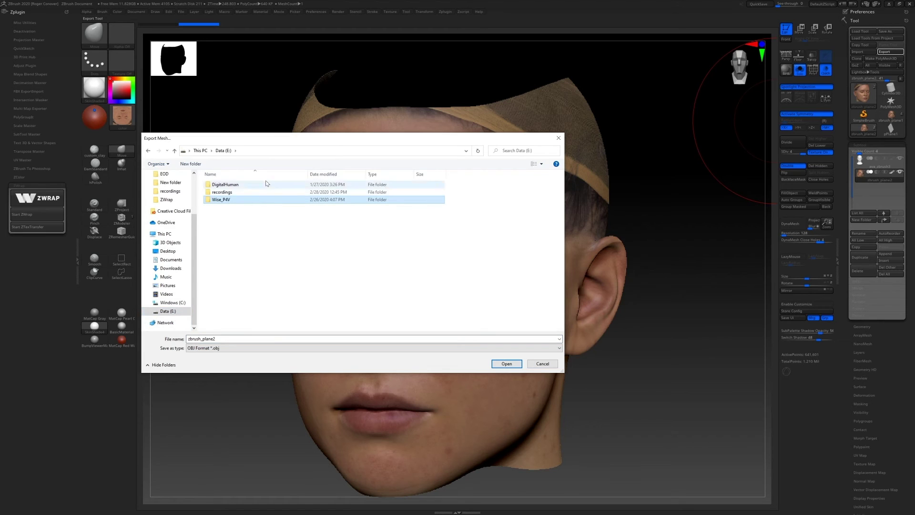
double_click(265, 192)
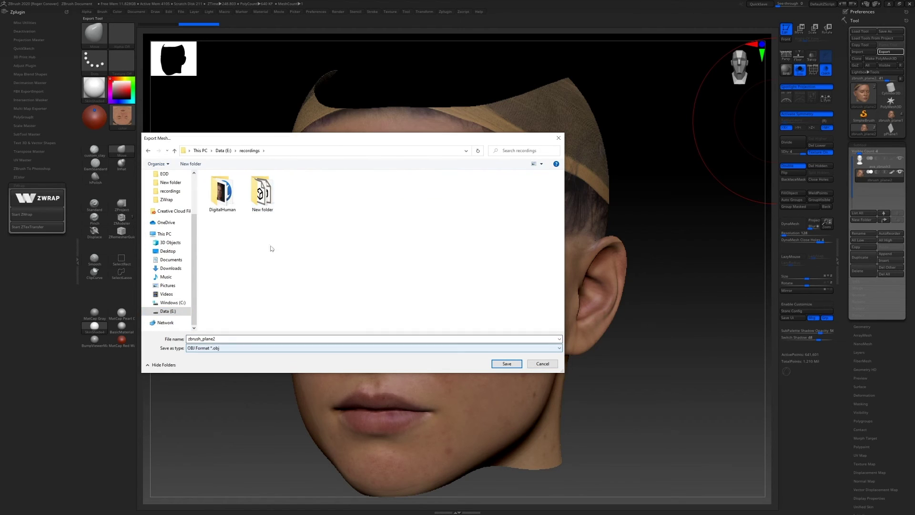
double_click(263, 196)
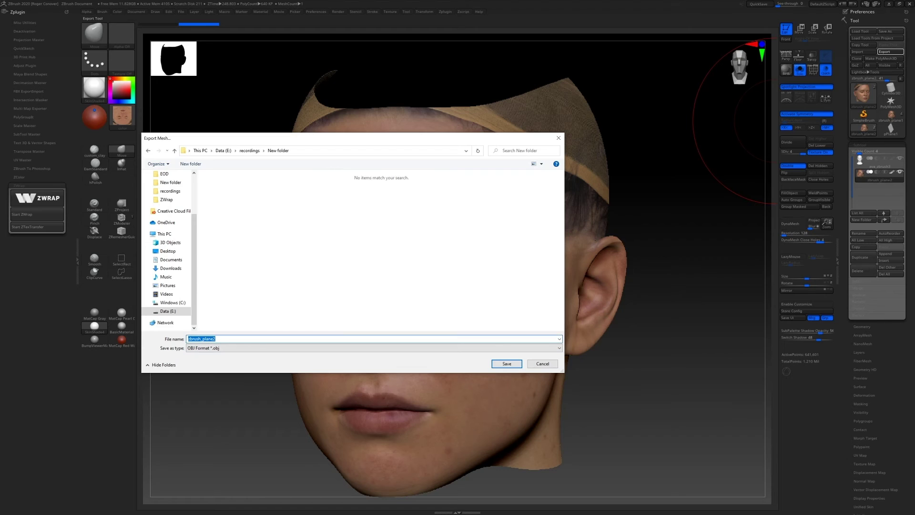
type("wraped_face")
key("Return")
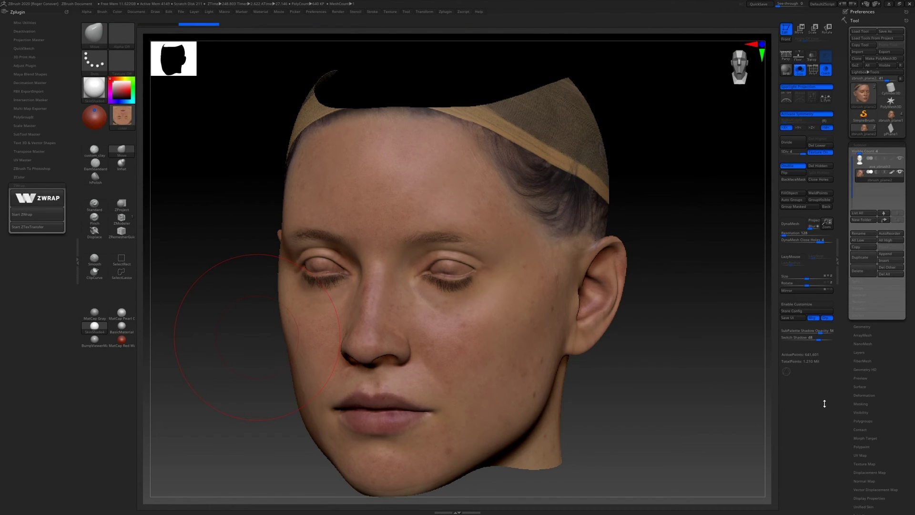
Step: Switch to Marmoset Toolbag and import the face_demo and wraped_face models together
left_click_drag(882, 404, 869, 366)
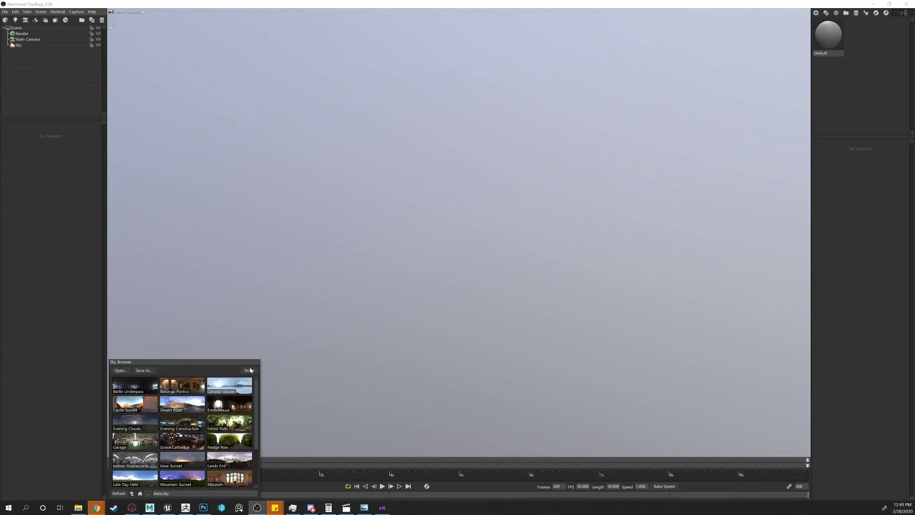
left_click(249, 370)
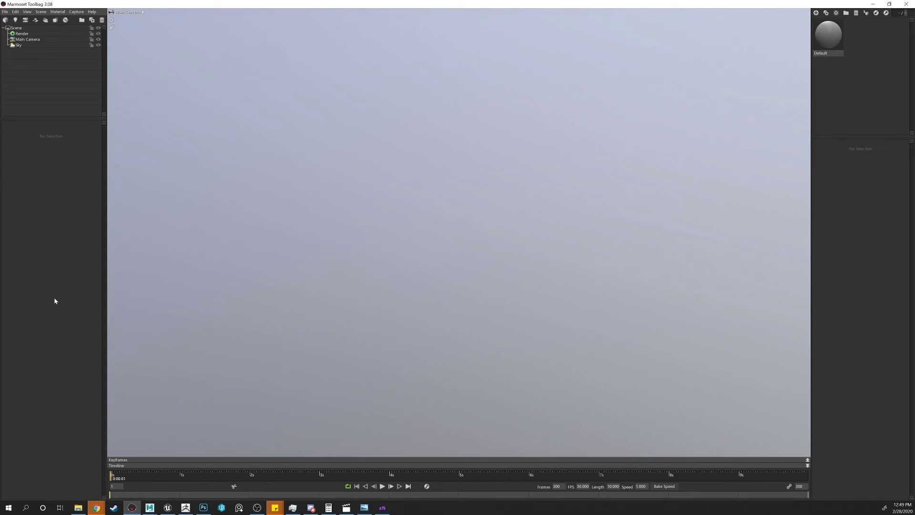
left_click(5, 12)
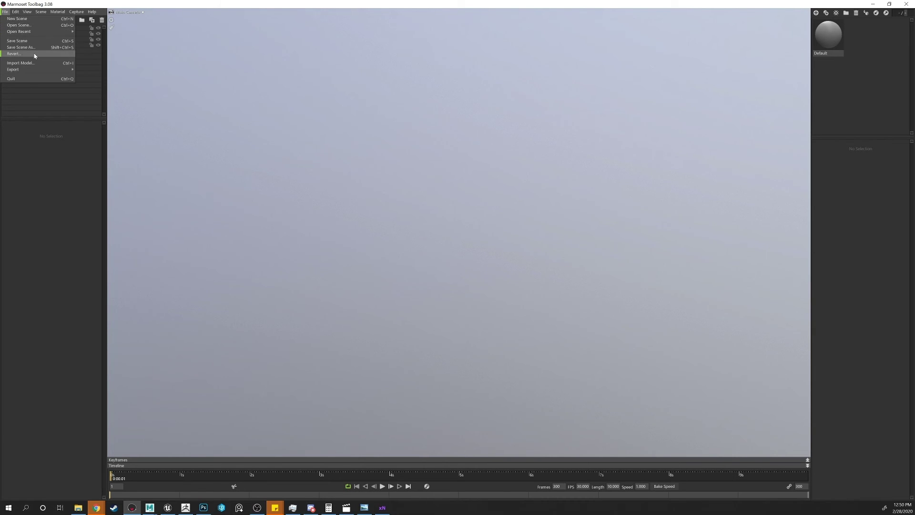
left_click(22, 63)
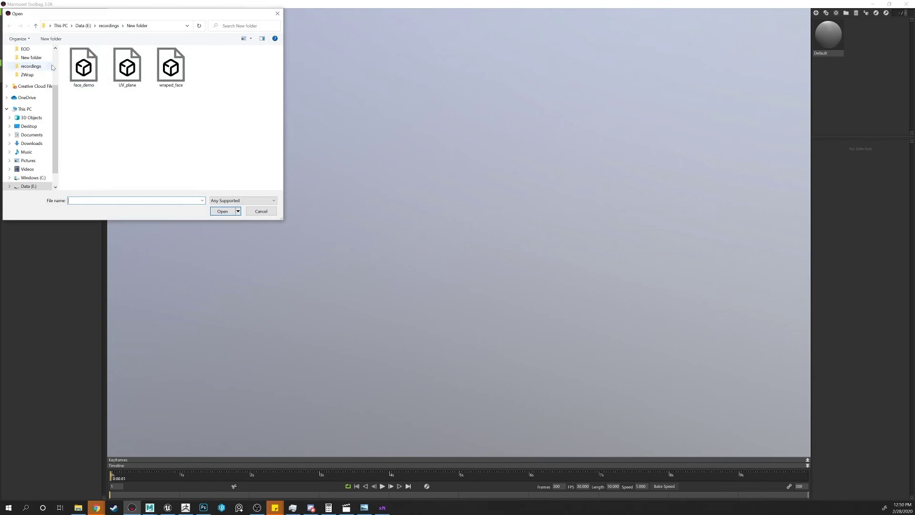
left_click(173, 75)
left_click(93, 73, "ctrl")
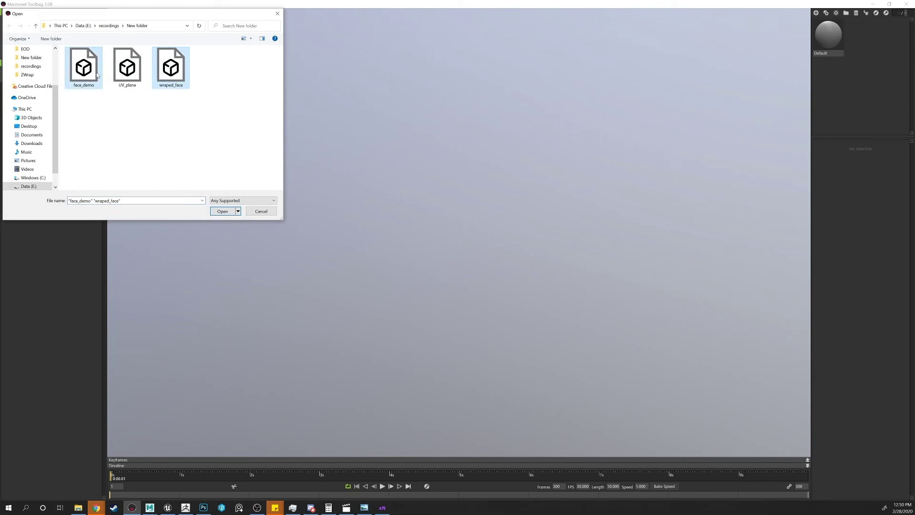
left_click(222, 211)
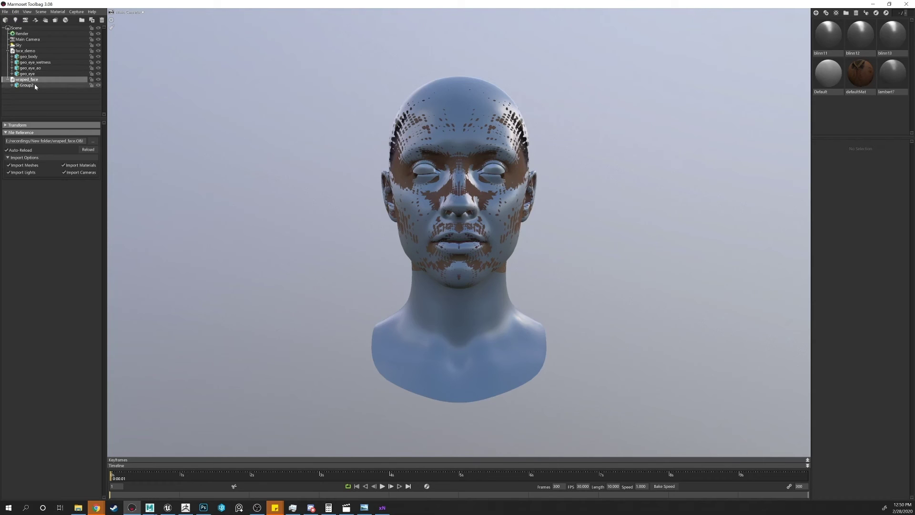
Step: Delete the geo_eye, geo_eye_ao and geo_eye_wetness meshes from the face_demo model
left_click(34, 75)
left_click(51, 63, "shift")
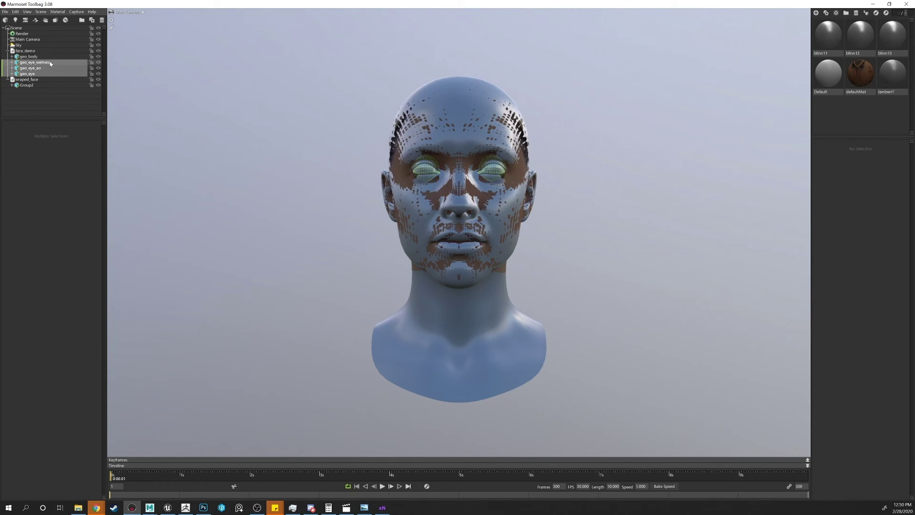
key("Delete")
Step: Inspect how the wrapped face overlaps the head by hiding and showing Group2 and face_demo in turn
left_click_drag(361, 161, 332, 159, "alt")
right_click_drag(331, 159, 364, 140, "alt")
middle_click_drag(364, 140, 324, 169, "alt")
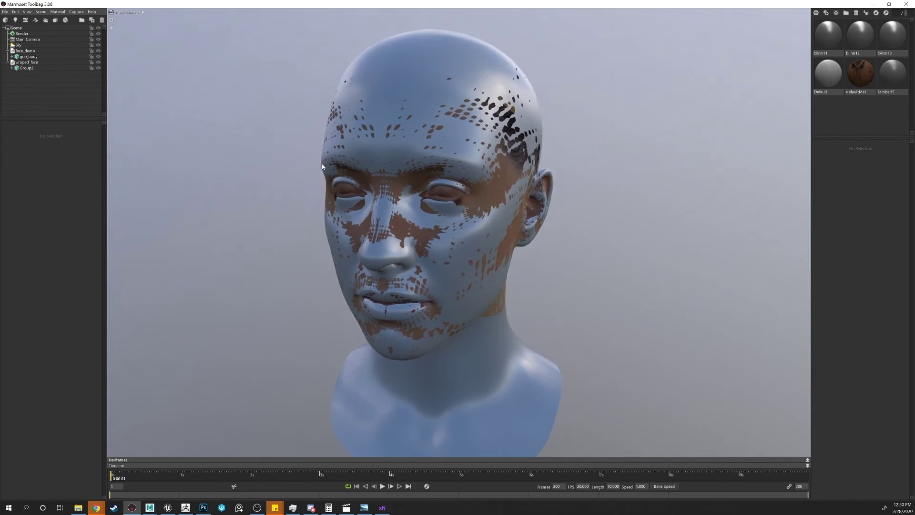
left_click(99, 68)
left_click(99, 68)
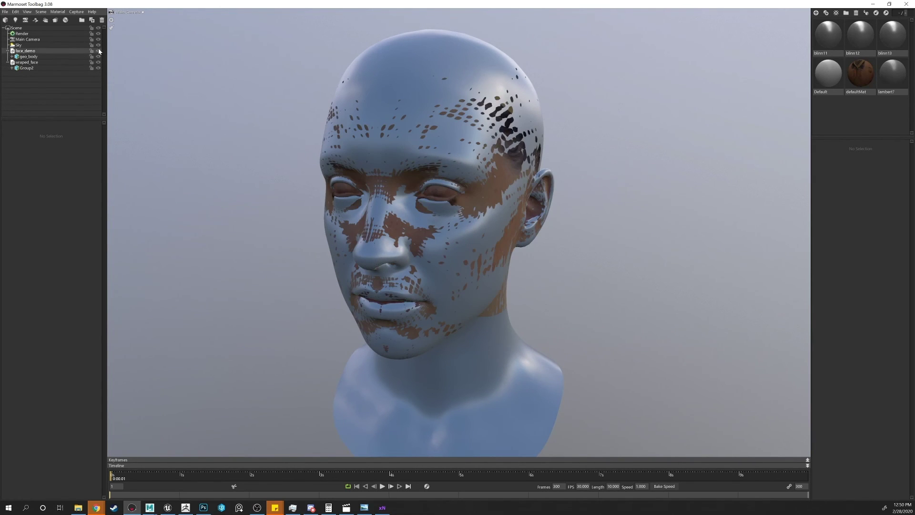
left_click(98, 51)
left_click(99, 51)
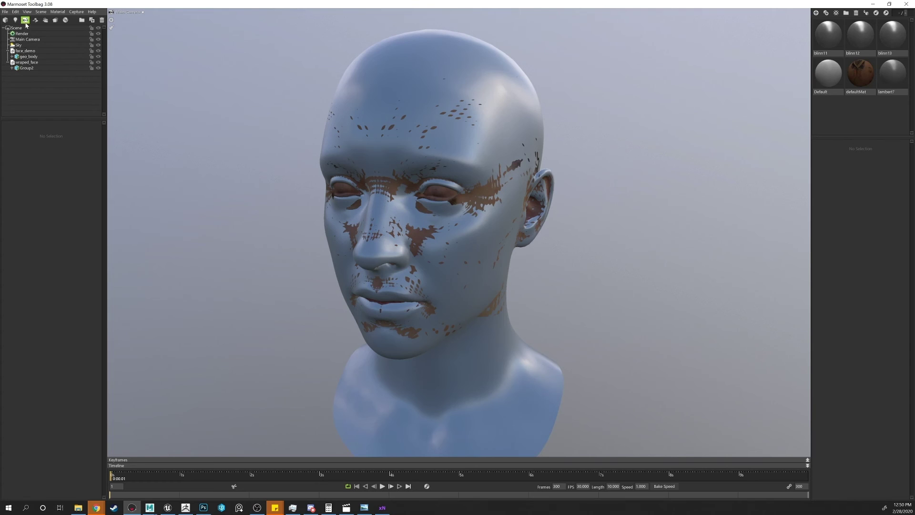
Step: Create a baker and place wraped_face in its High group and face_demo in its Low group
left_click(49, 22)
left_click(36, 63)
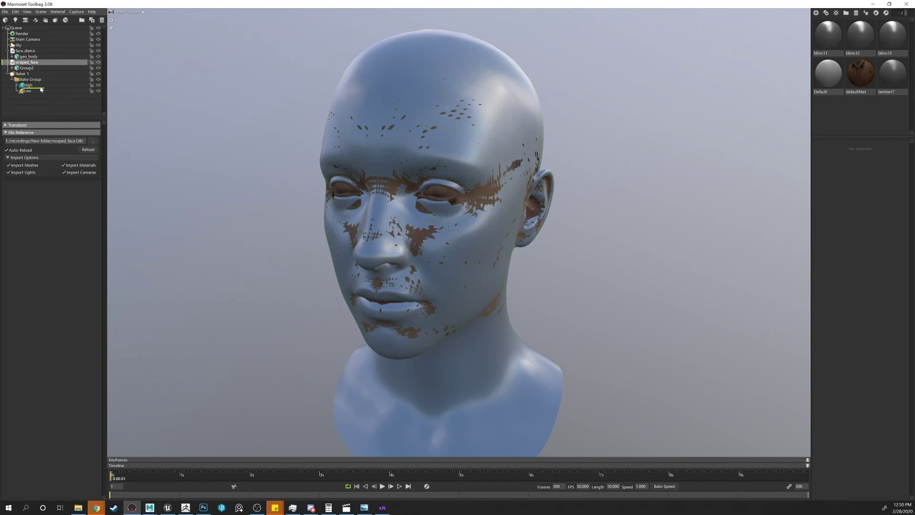
left_click_drag(41, 89, 40, 87)
left_click(27, 50)
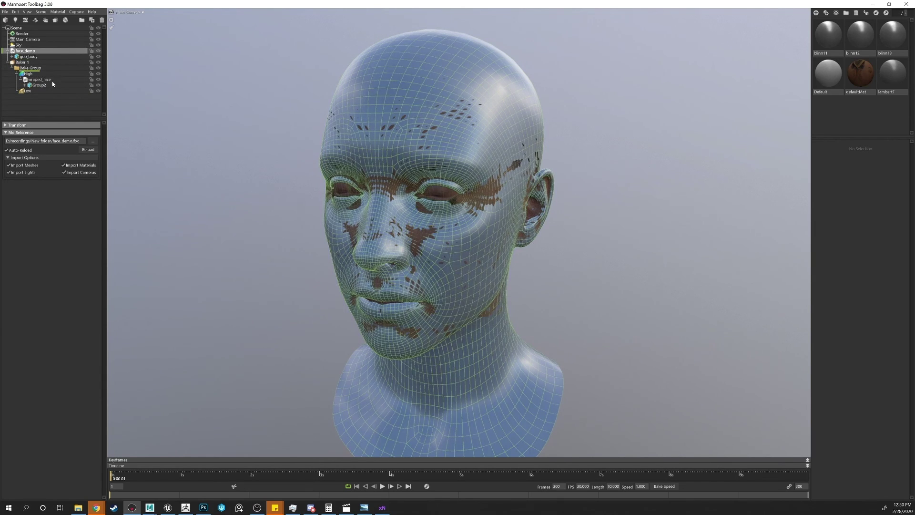
left_click_drag(51, 98, 52, 94)
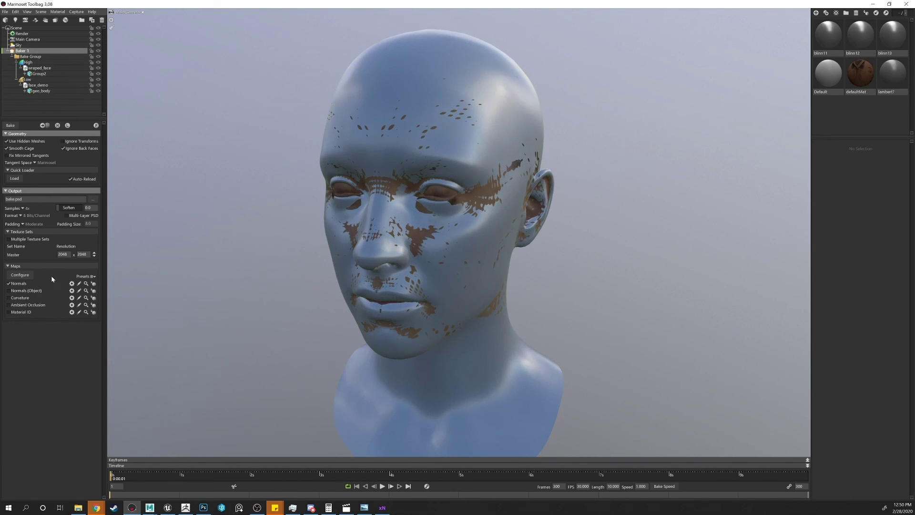
Step: Configure the baker to output only the Albedo map, with Normals switched off, at a resolution of 4096 x 4096
left_click(20, 275)
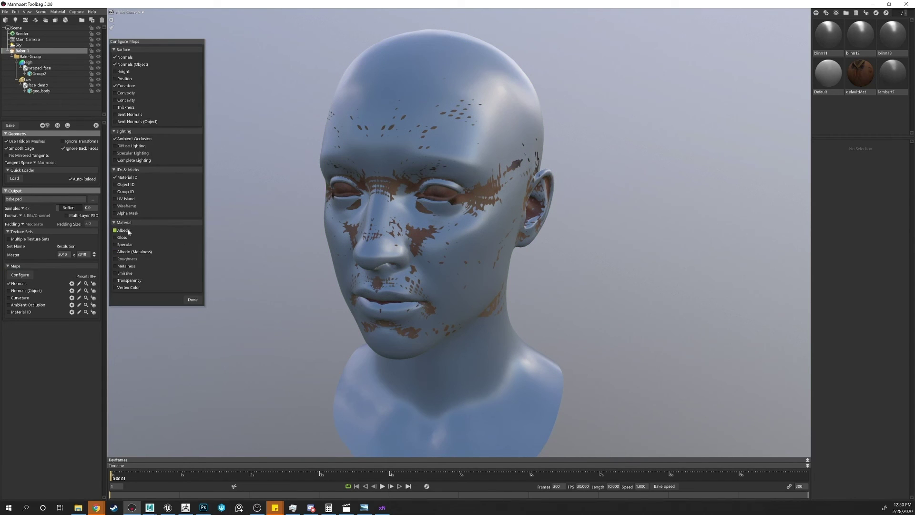
left_click(121, 232)
left_click(192, 300)
left_click(8, 283)
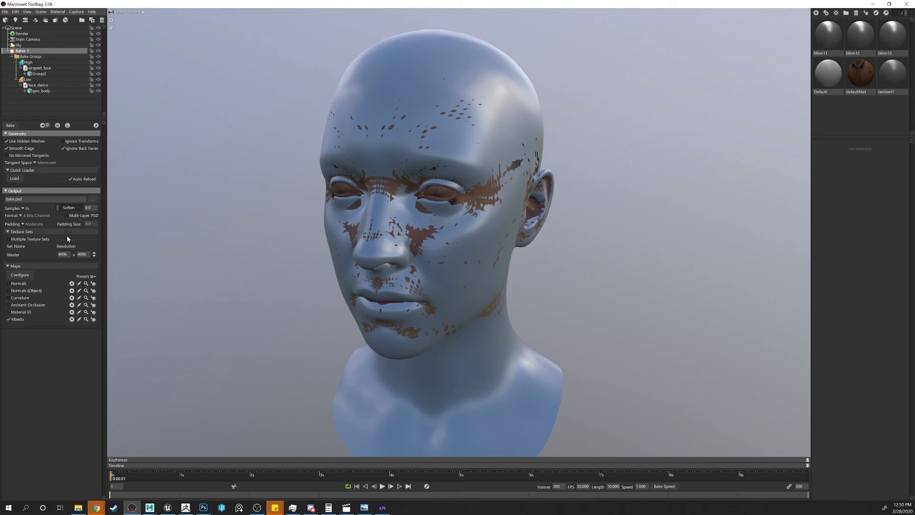
Step: Set the bake output to a PNG file named demo in New folder and bake the albedo map
left_click(93, 200)
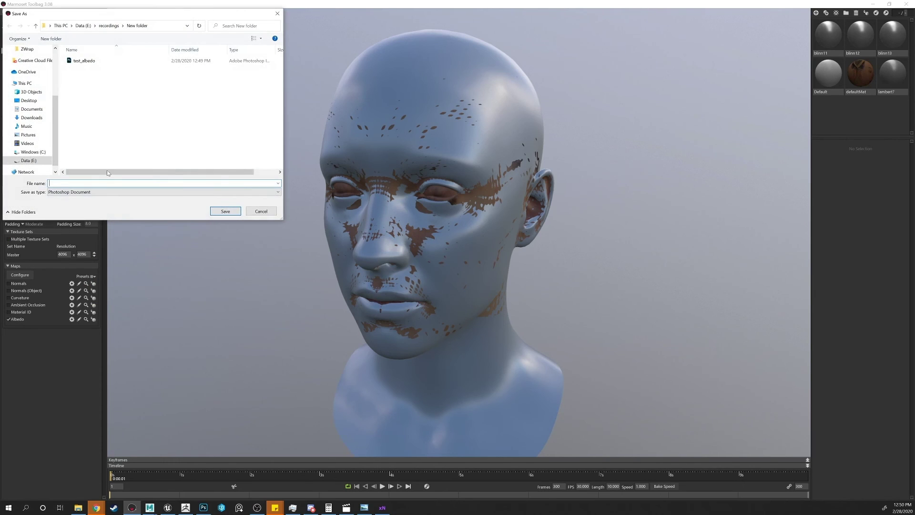
type("demo")
left_click(231, 192)
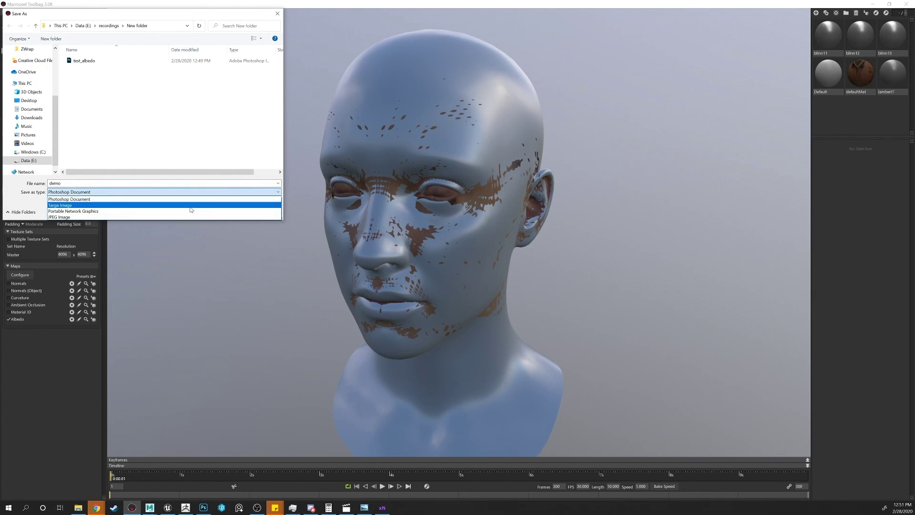
left_click(189, 208)
left_click(225, 212)
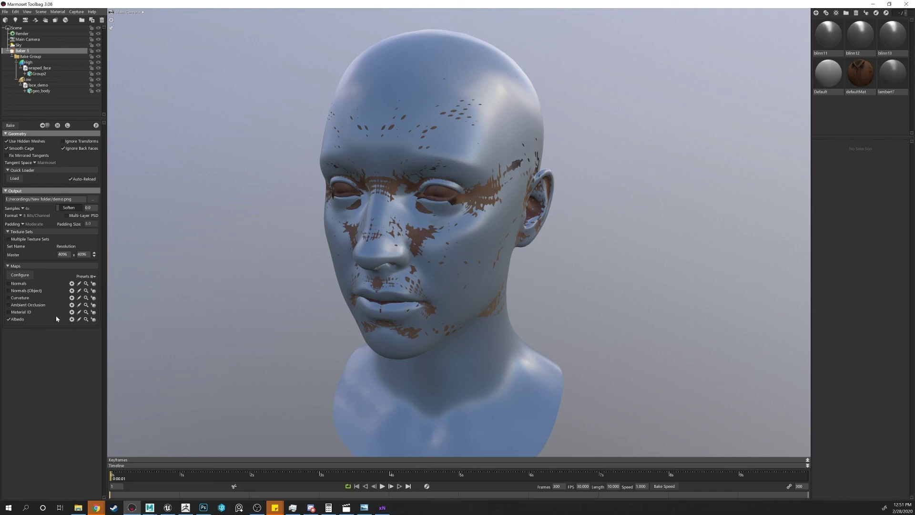
Step: Preview the baked albedo map and examine how the skin texture sits on the head's UV layout
left_click(86, 318)
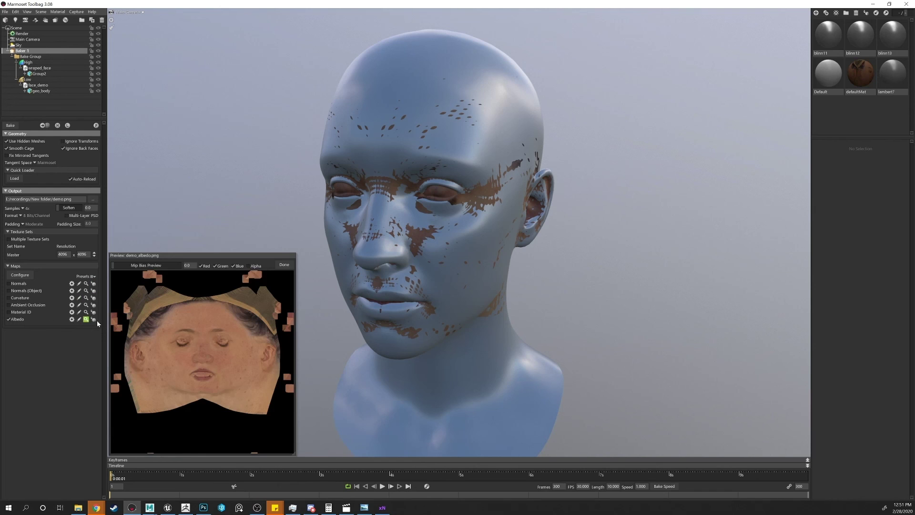
scroll(222, 344, "down", 1)
scroll(214, 344, "up", 6)
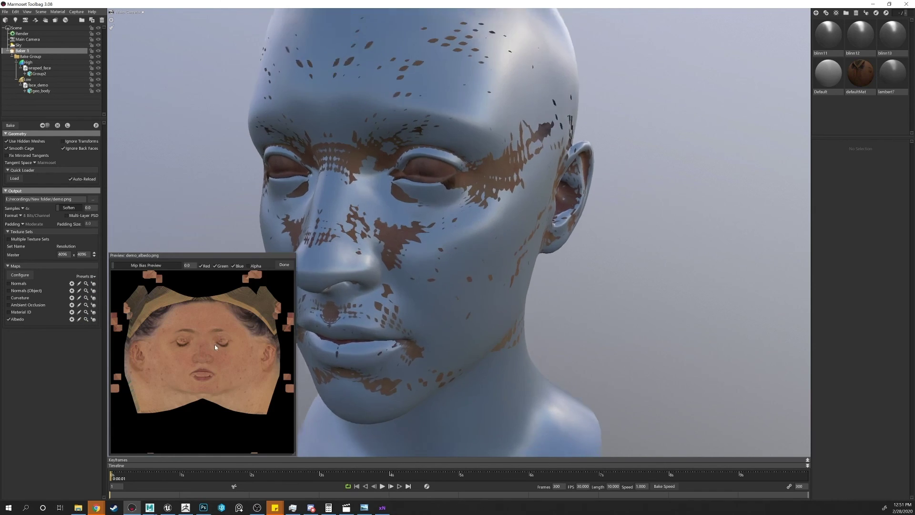
scroll(209, 346, "down", 2)
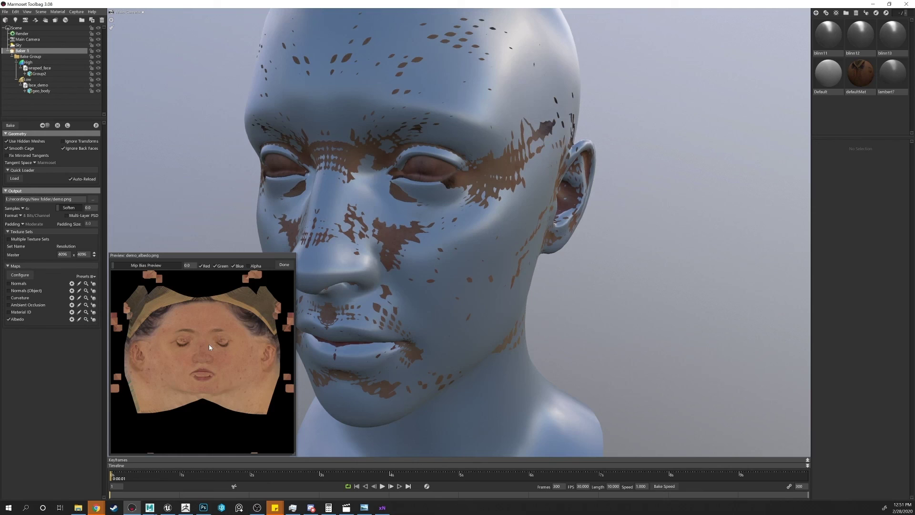
left_click(165, 223)
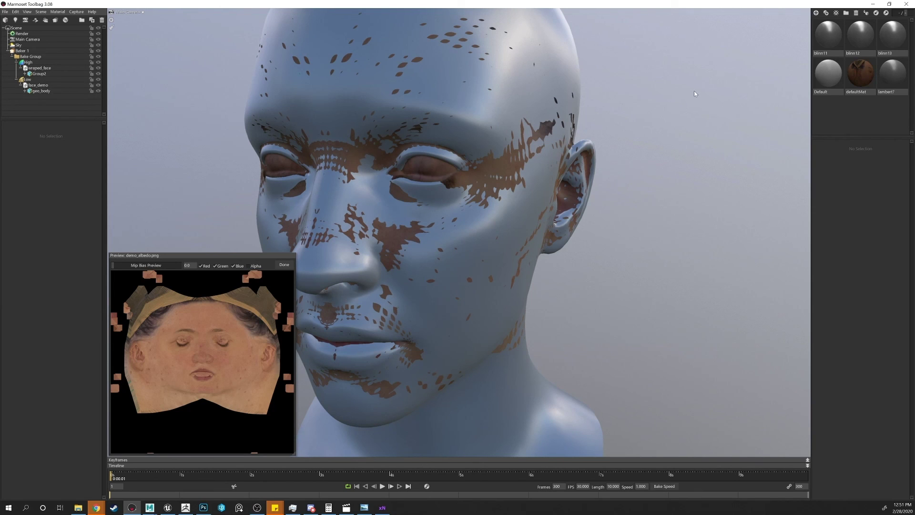
Step: Replace the albedo map of defaultMat with fullface_CP_displacement from the fullface folder
left_click(854, 79)
left_click(826, 187)
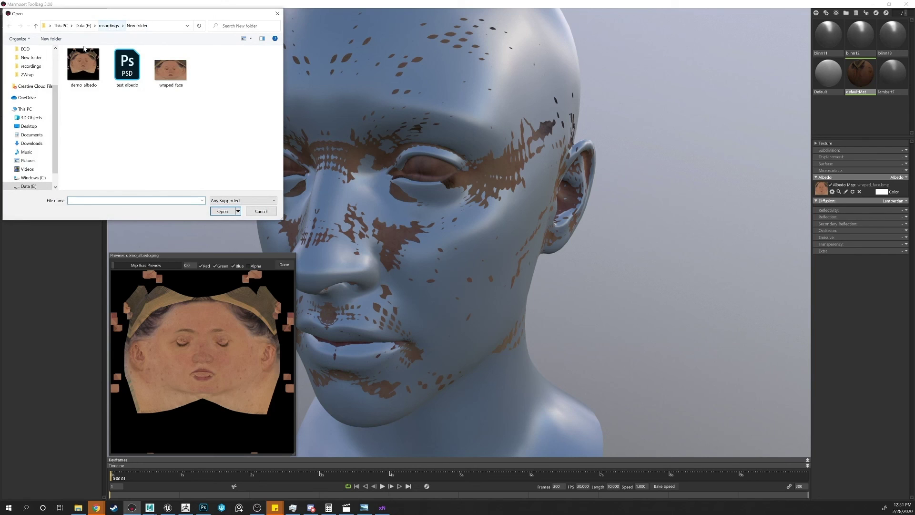
scroll(27, 95, "up", 3)
left_click(34, 61)
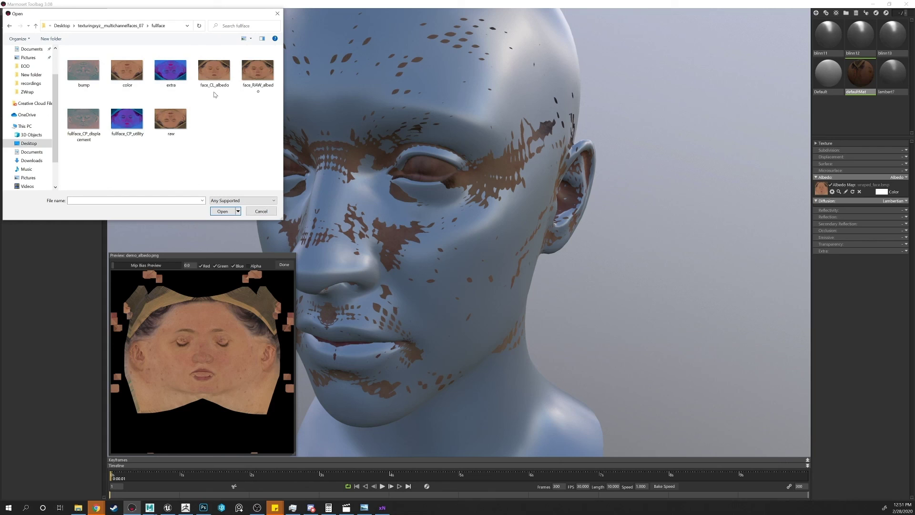
left_click(134, 118)
double_click(84, 118)
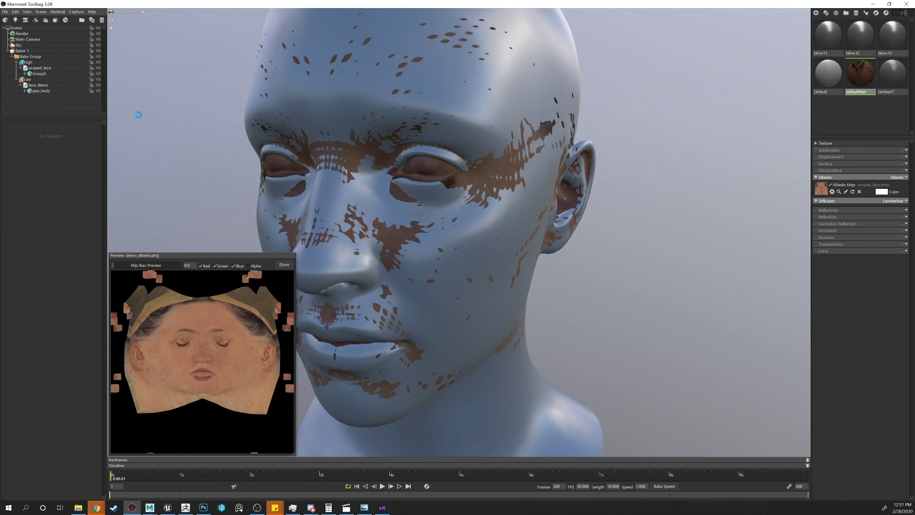
Step: Close the bake preview and briefly hide the Low group to check the displacement texture on the wrapped face
left_click(284, 265)
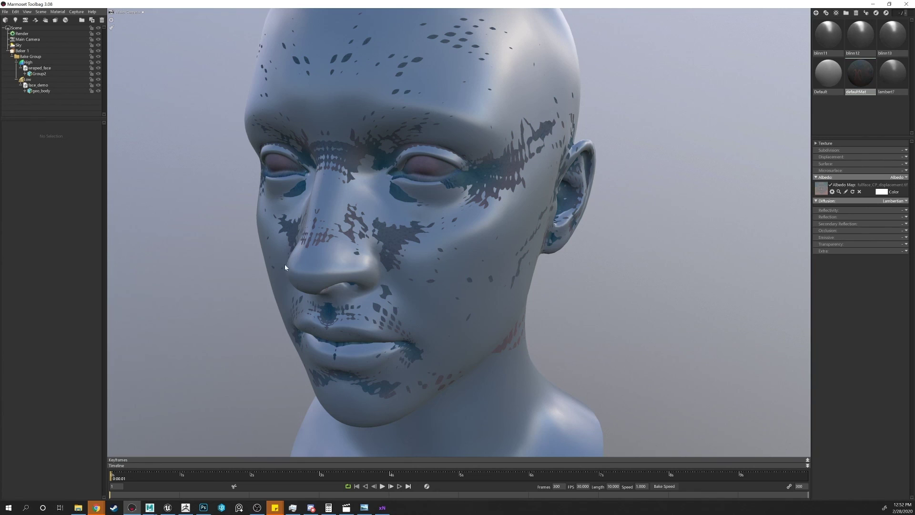
left_click(98, 79)
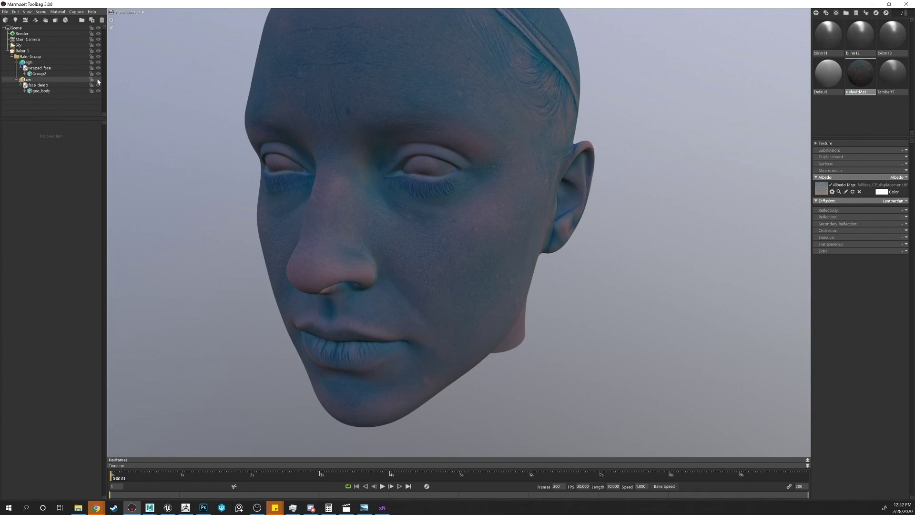
left_click(98, 80)
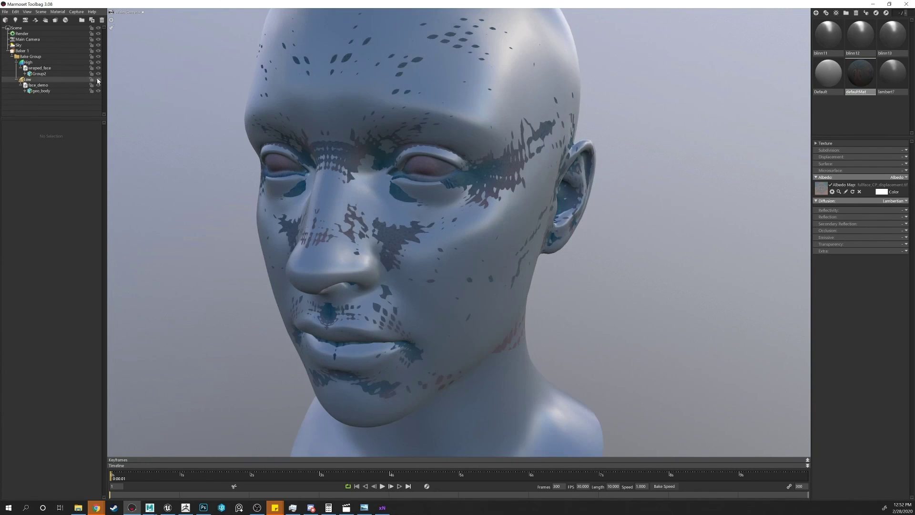
Step: Choose Portable Network Graphics as the file type for the baker's new output file
left_click(21, 51)
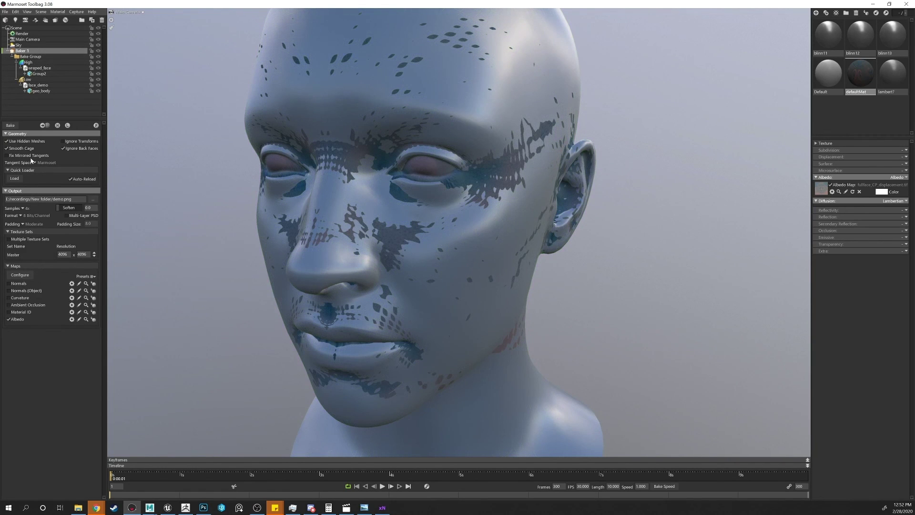
left_click(92, 200)
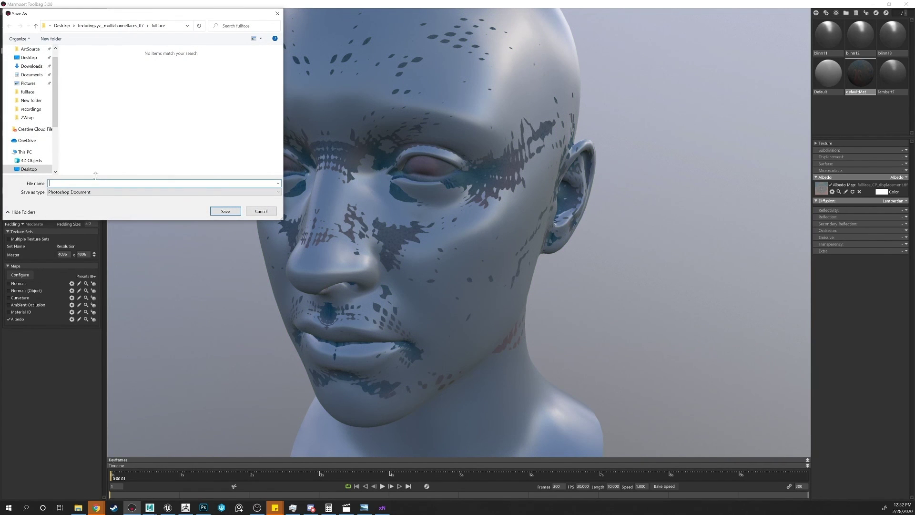
left_click(117, 192)
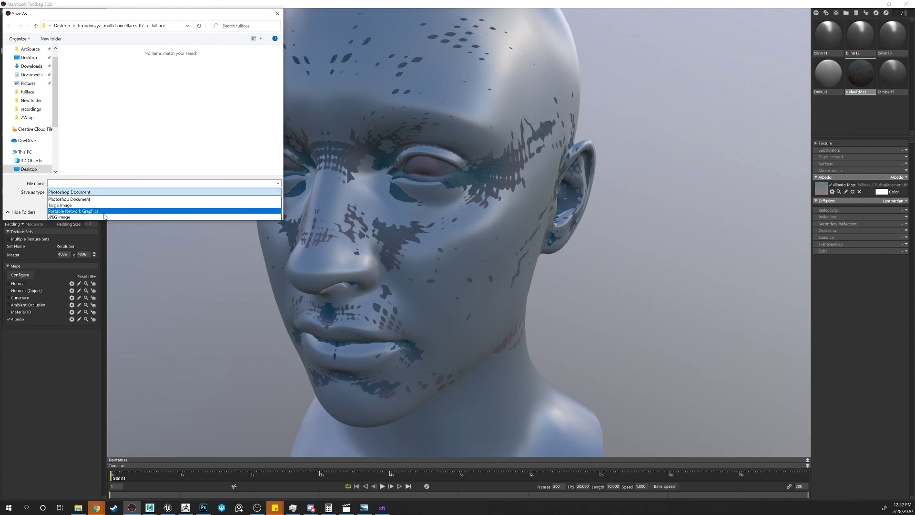
left_click(110, 210)
type("displacemen")
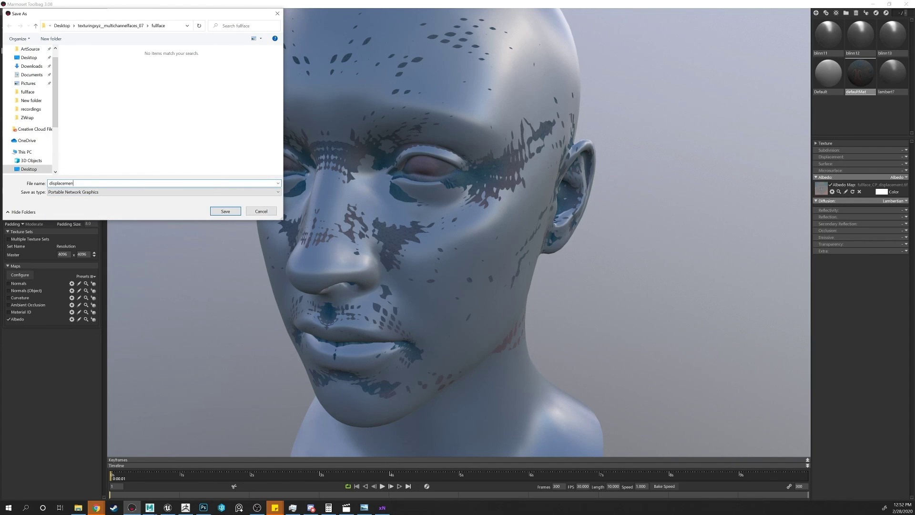
key("ctrl+a")
key("BackSpace")
Step: Set the bake output file to displacement in New folder inside the recordings folder
scroll(36, 152, "down", 1)
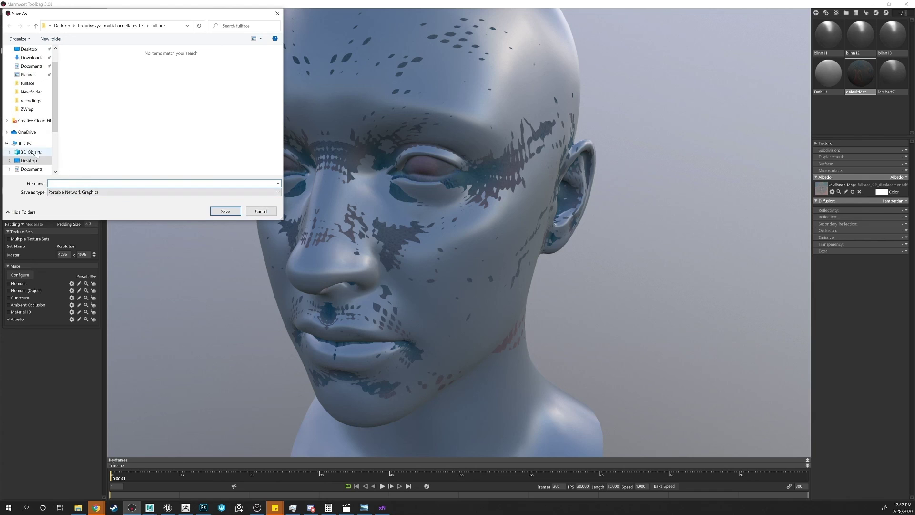
scroll(36, 152, "up", 1)
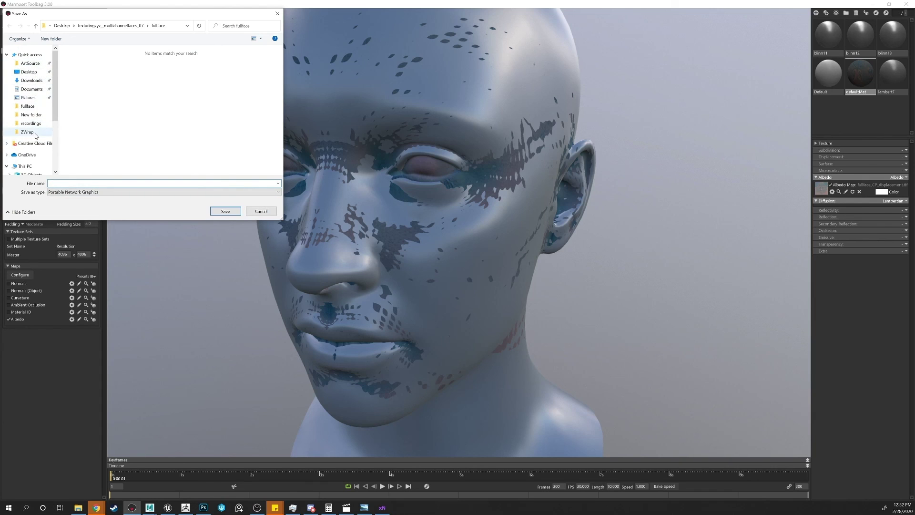
left_click(31, 123)
left_click(114, 84)
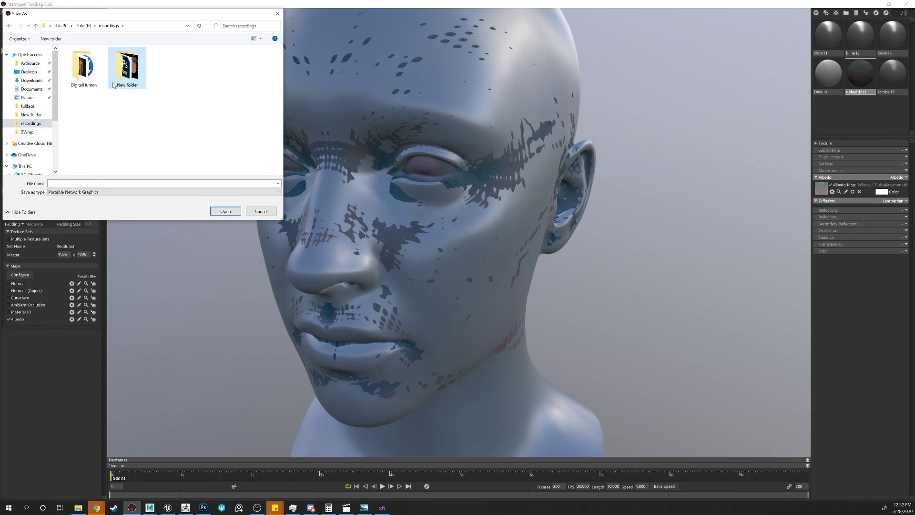
double_click(113, 85)
type("displacement")
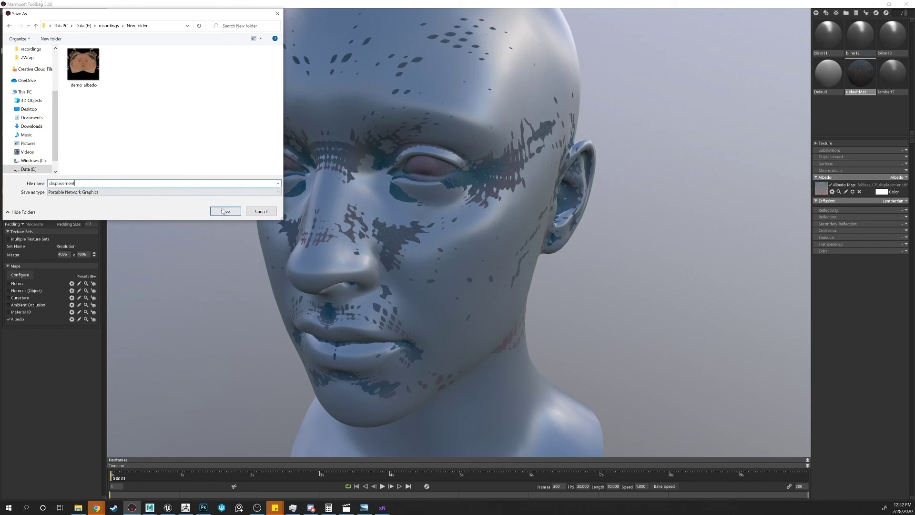
left_click(222, 211)
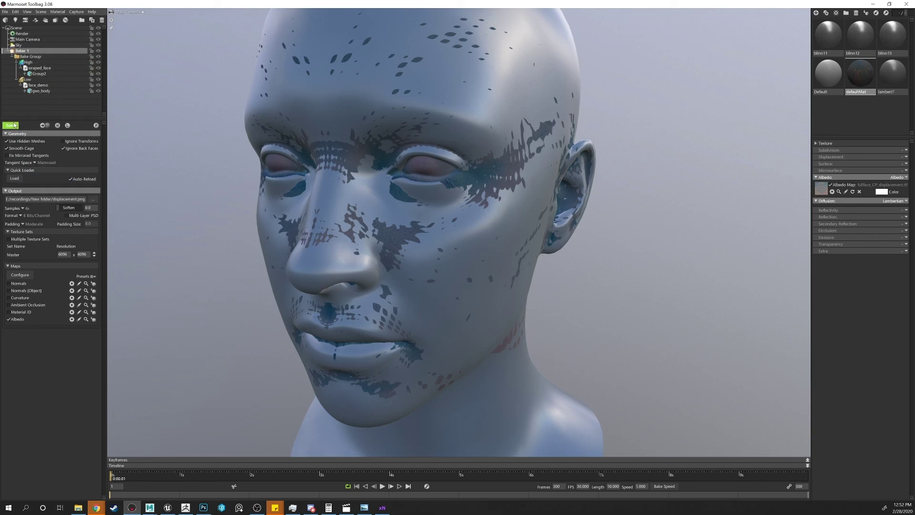
Step: Bake the displacement texture onto the head's UVs and preview the baked map
left_click(14, 125)
left_click_drag(389, 205, 278, 227)
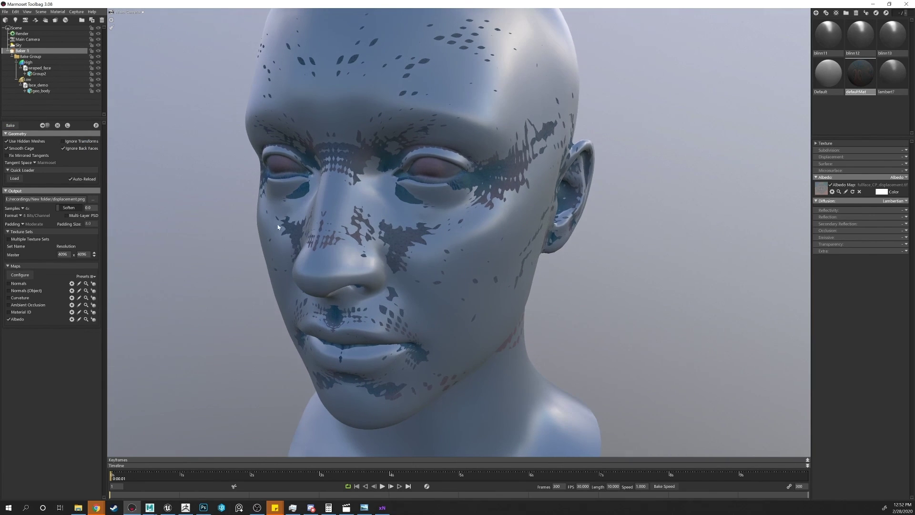
left_click(86, 320)
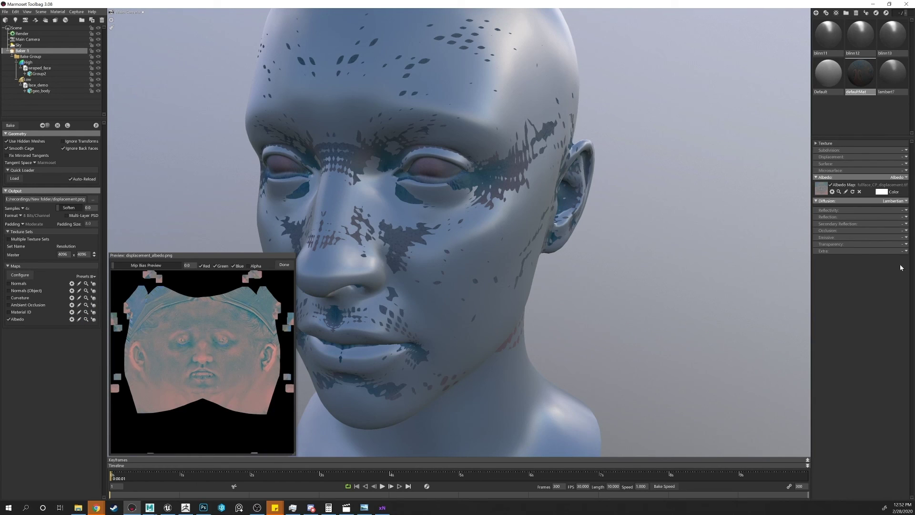
Step: Load face_CL_albedo from the fullface folder as defaultMat's albedo map and set the bake output to demo_albedo.png in New folder
left_click(824, 189)
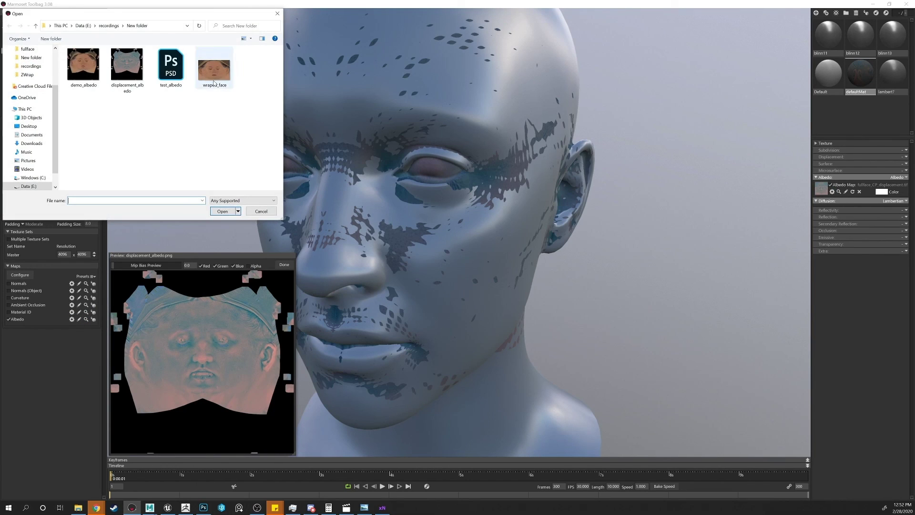
left_click(117, 27)
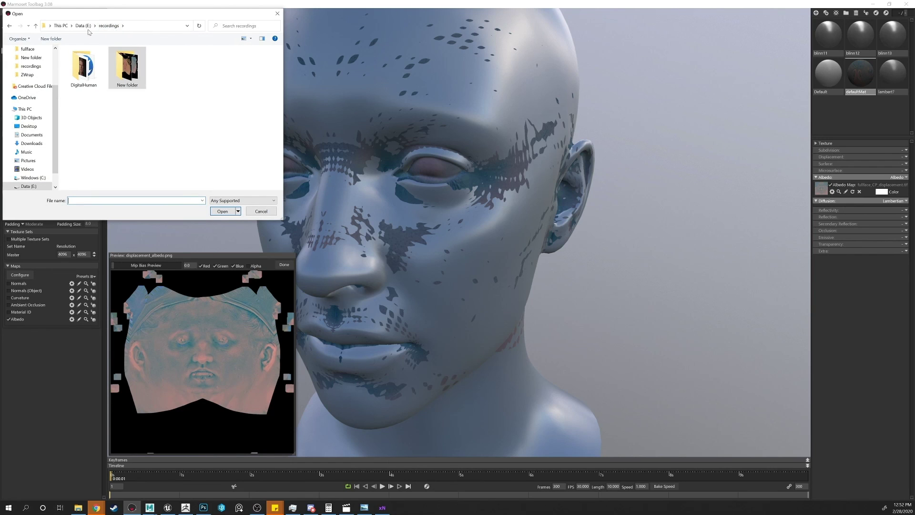
scroll(41, 76, "up", 1)
left_click(32, 66)
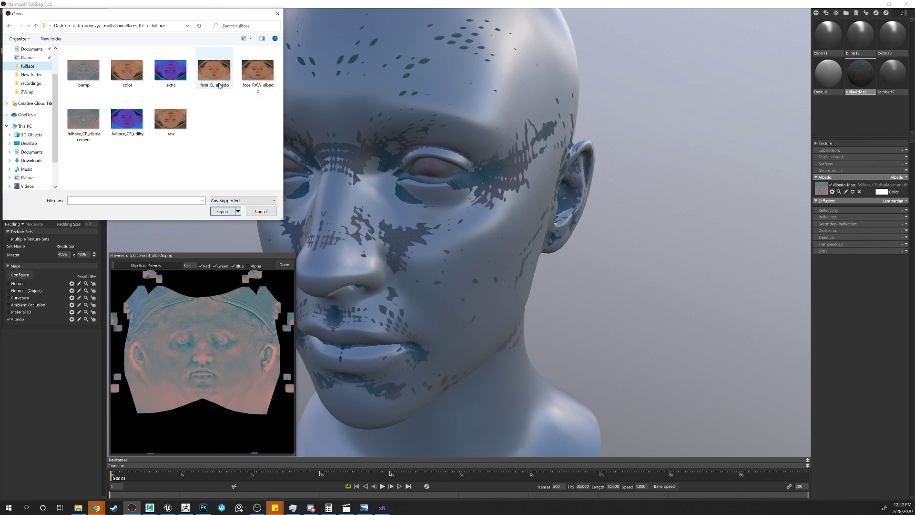
left_click(215, 81)
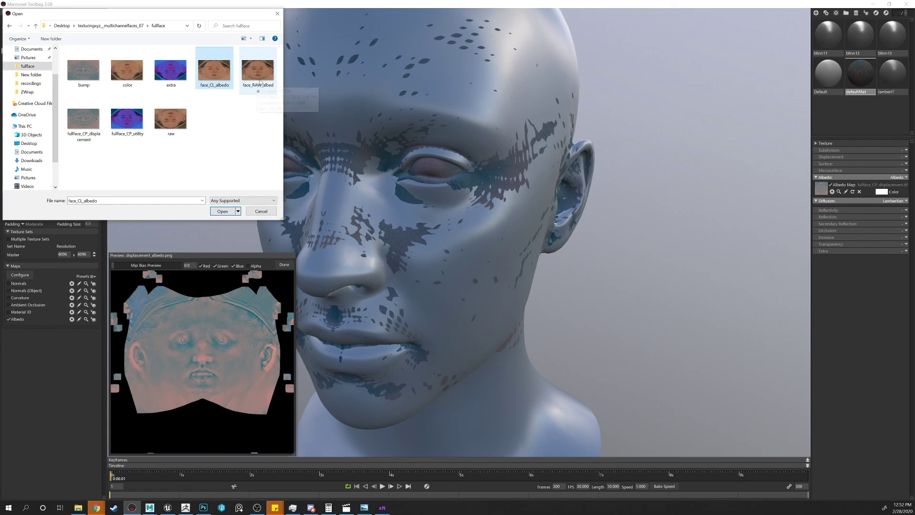
double_click(228, 80)
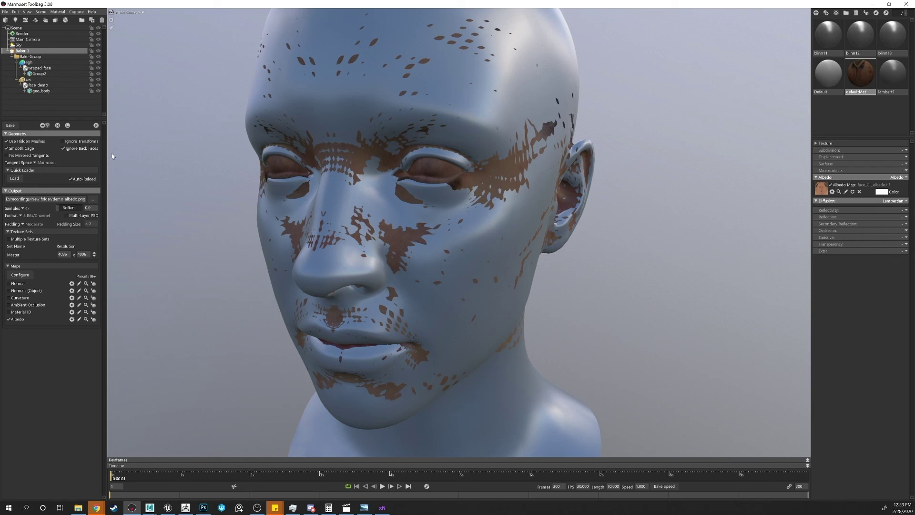
Step: Bake the face_CL_albedo texture onto the head's UVs, preview the baked map and close the preview
left_click(10, 125)
left_click(84, 319)
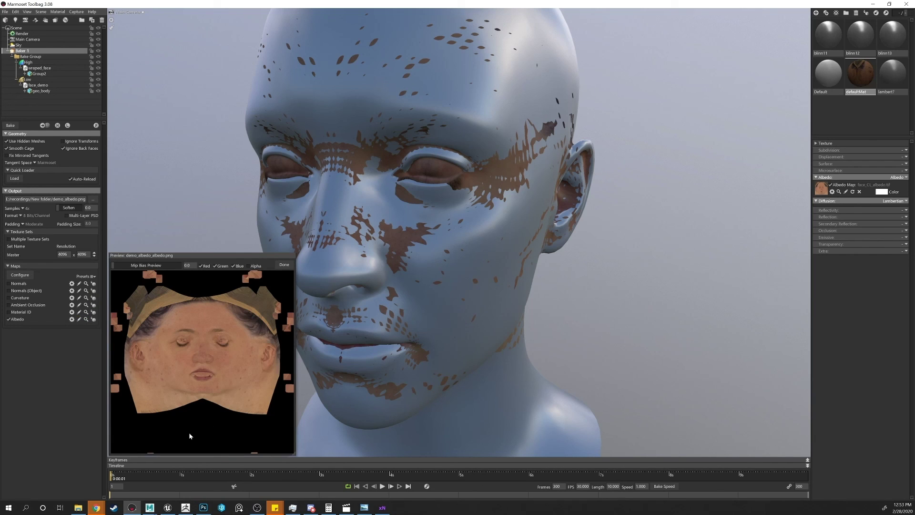
left_click(194, 246)
left_click(284, 265)
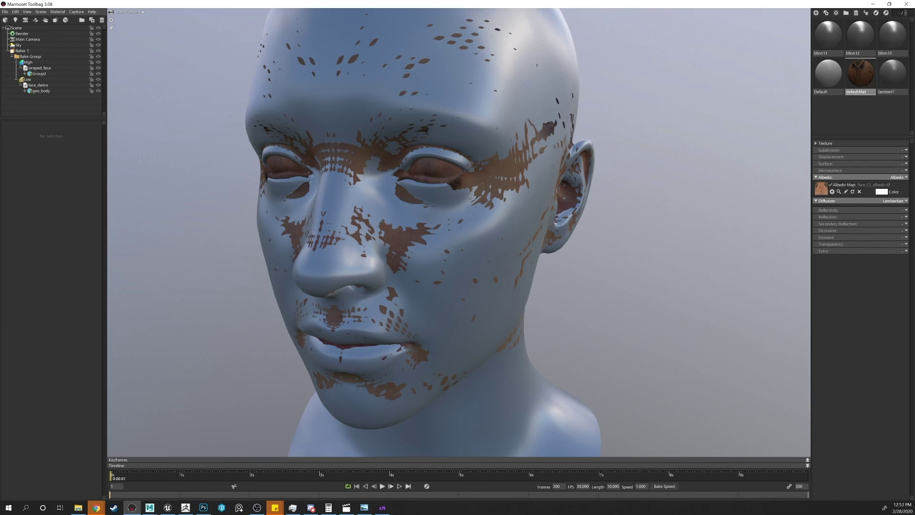